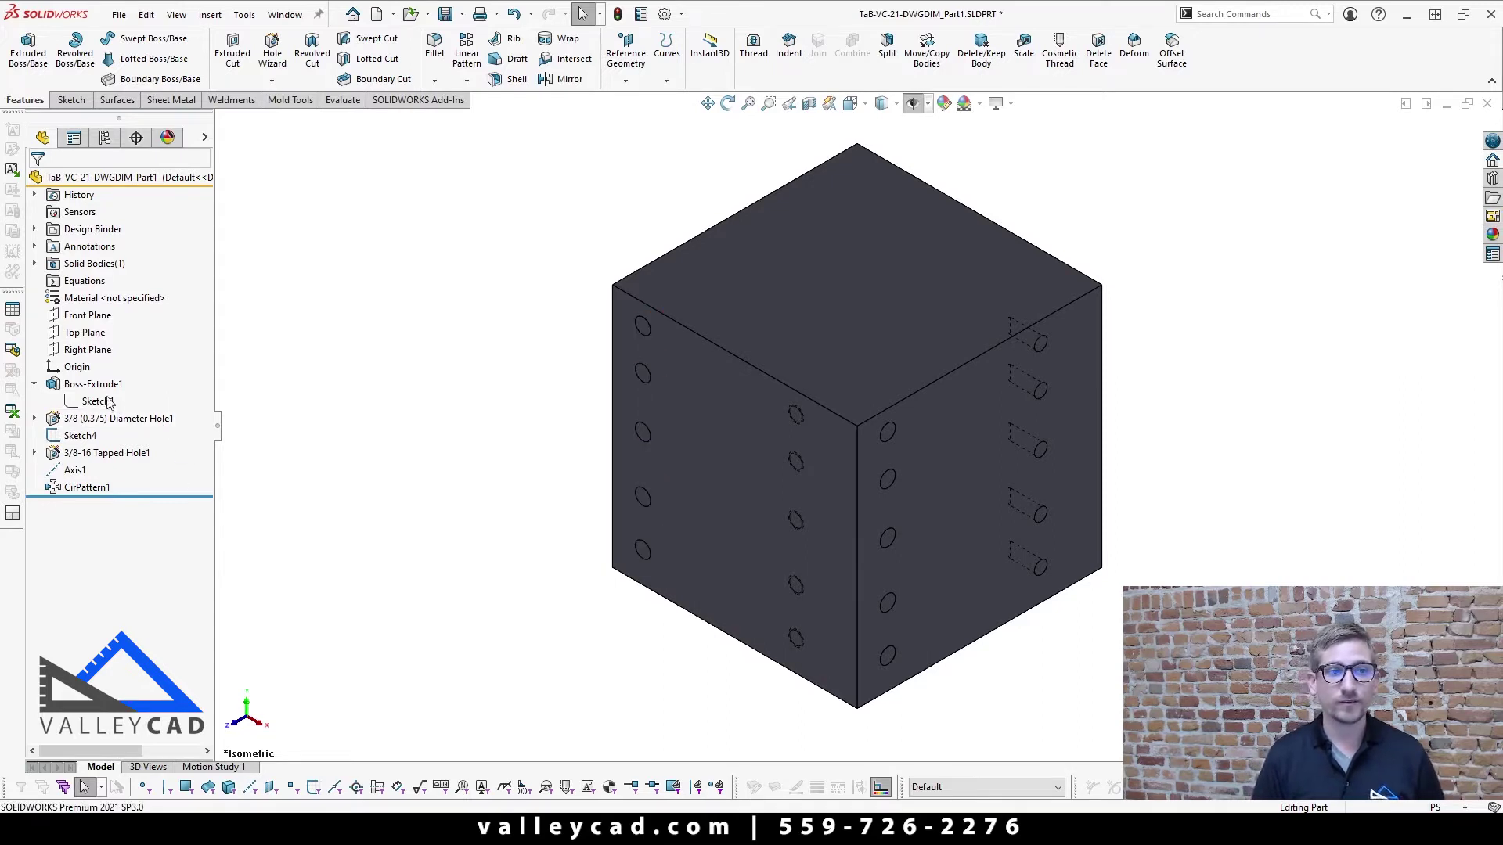
- Inspect Boss-Extrude1, Sketch1 and the 3/8 plain and 3/8-16 tapped hole features on the part
left_click(95, 385)
left_click(97, 401)
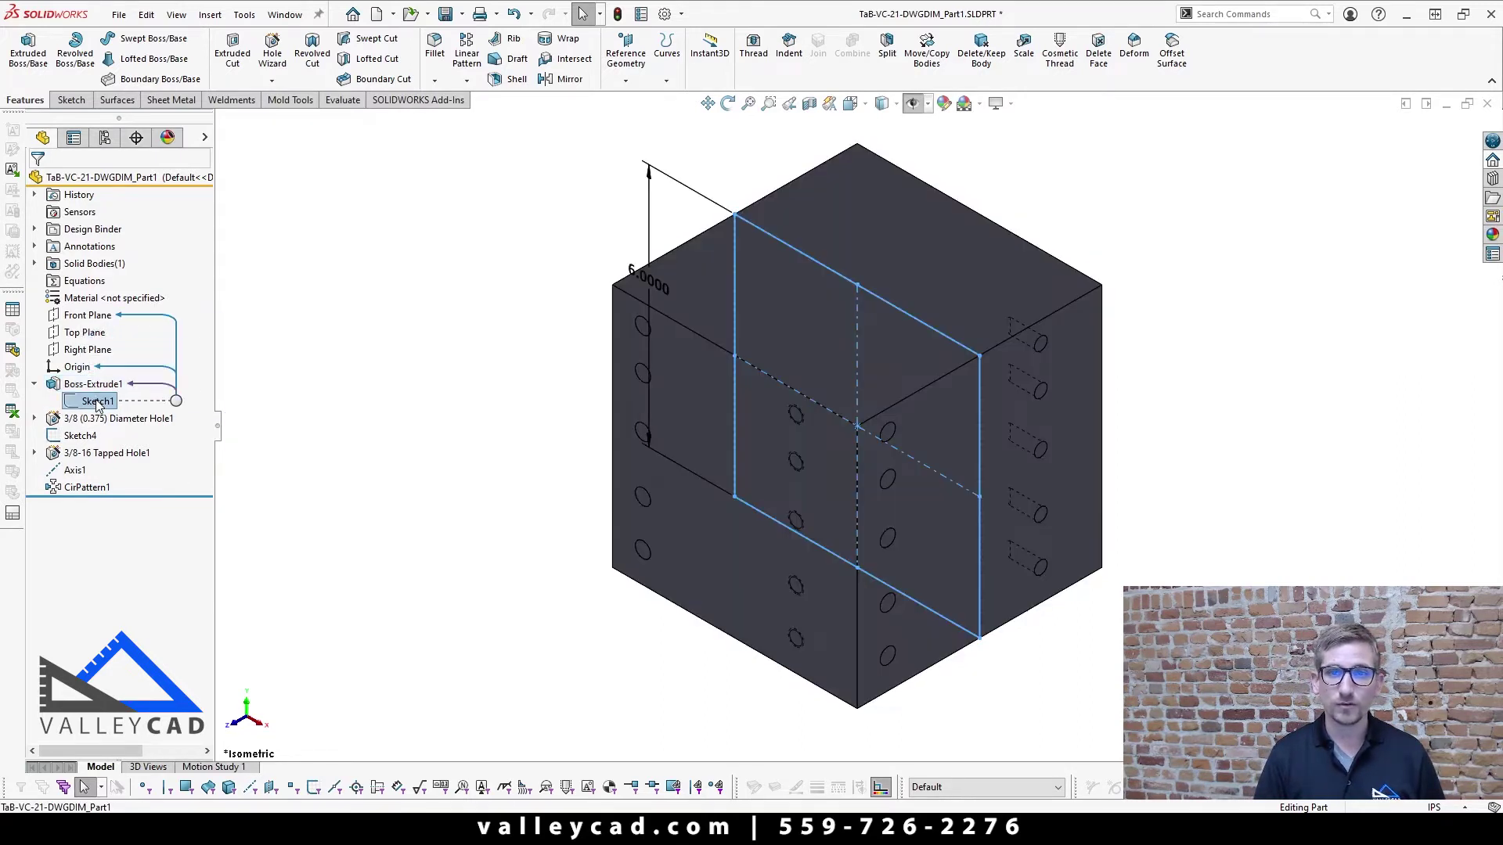
mouse_move(784, 335)
middle_mouse_down()
mouse_move(782, 317)
mouse_move(832, 276)
mouse_move(795, 321)
middle_mouse_up()
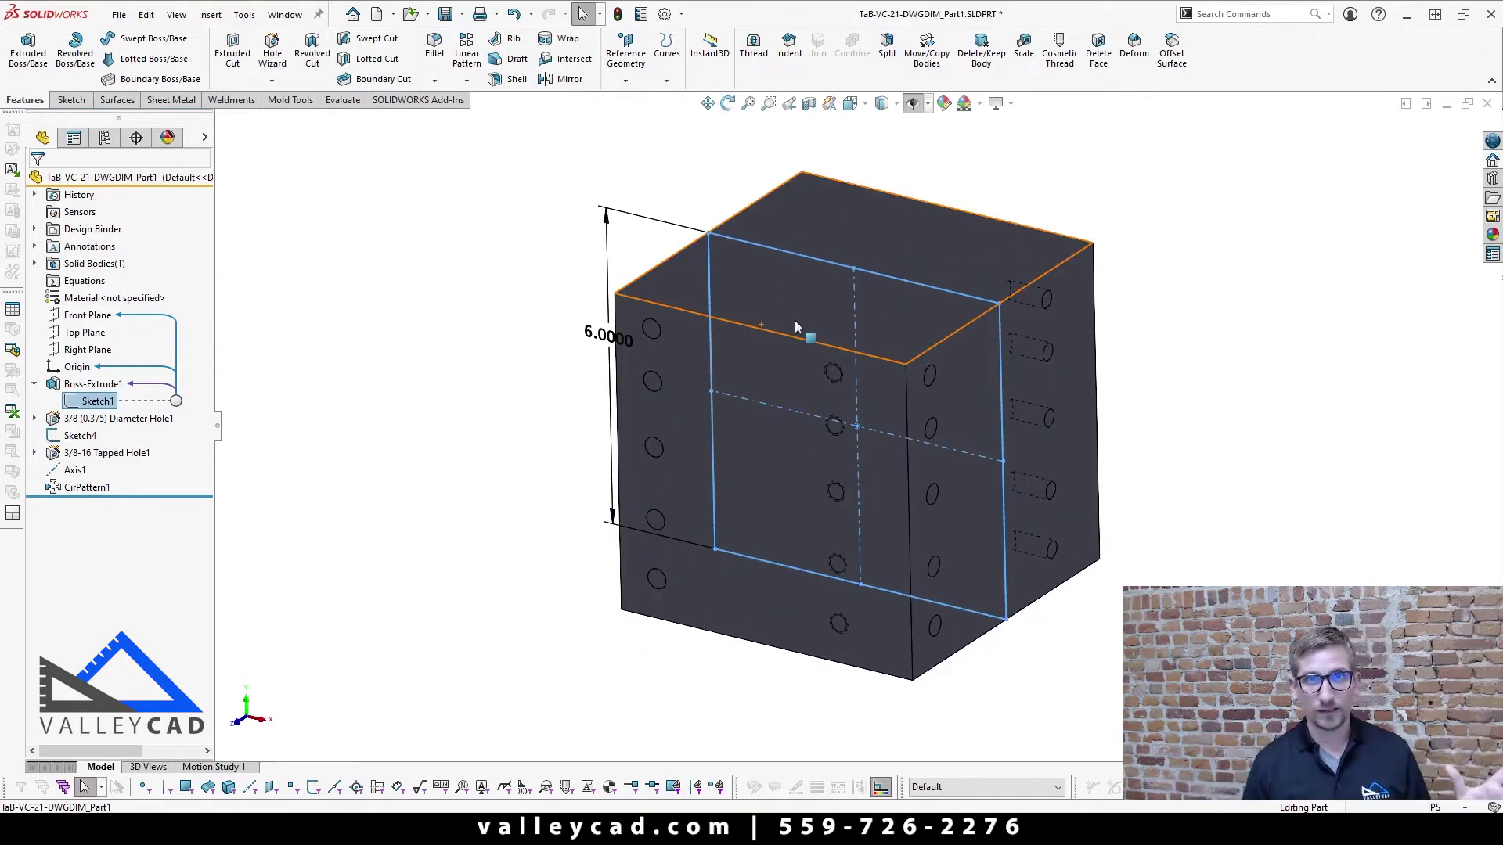
left_click(487, 485)
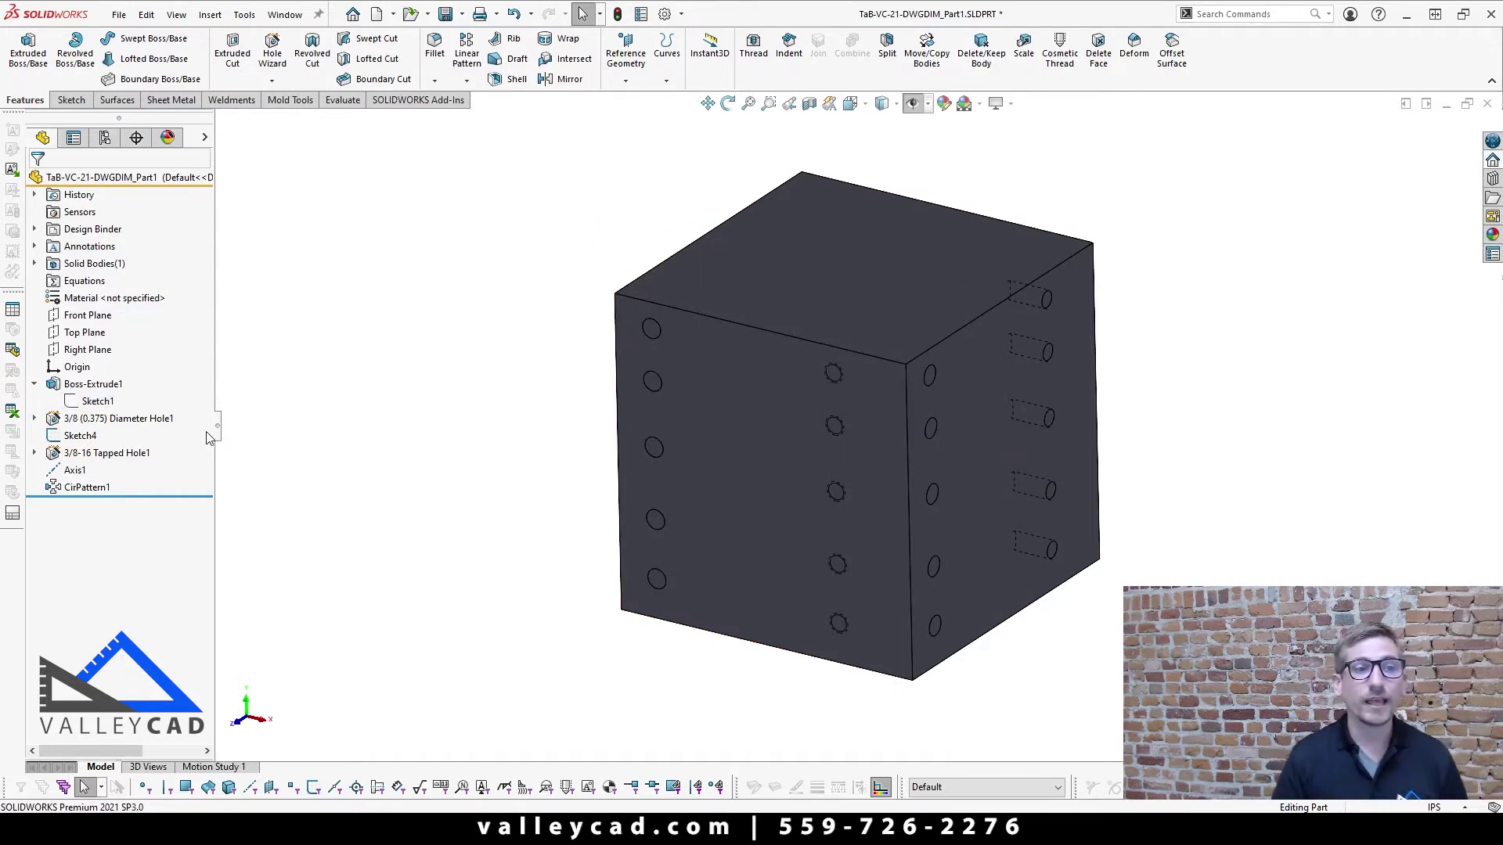
left_click(112, 426)
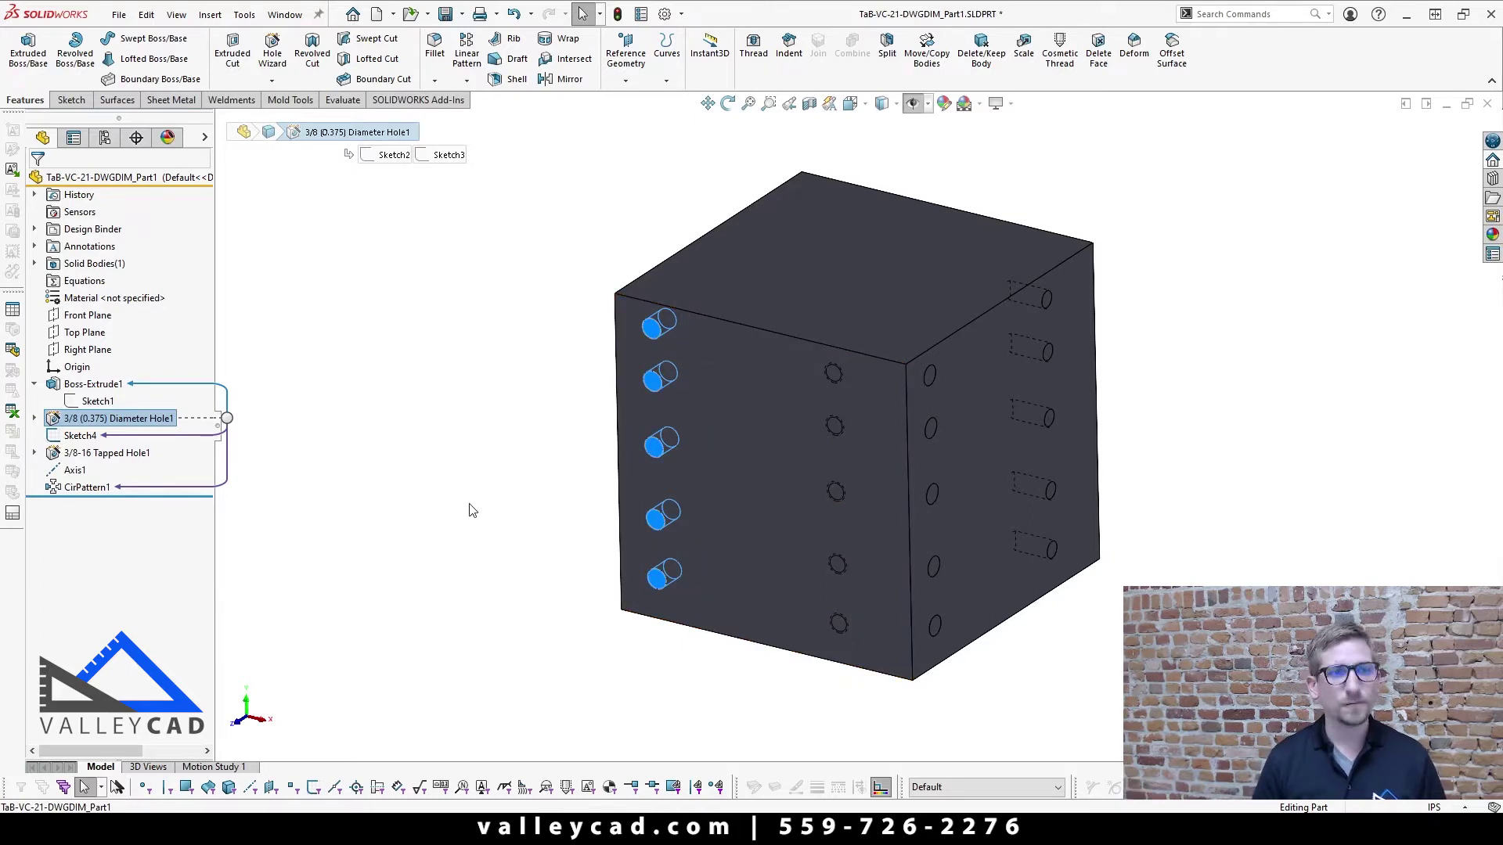
left_click(372, 474)
left_click(110, 454)
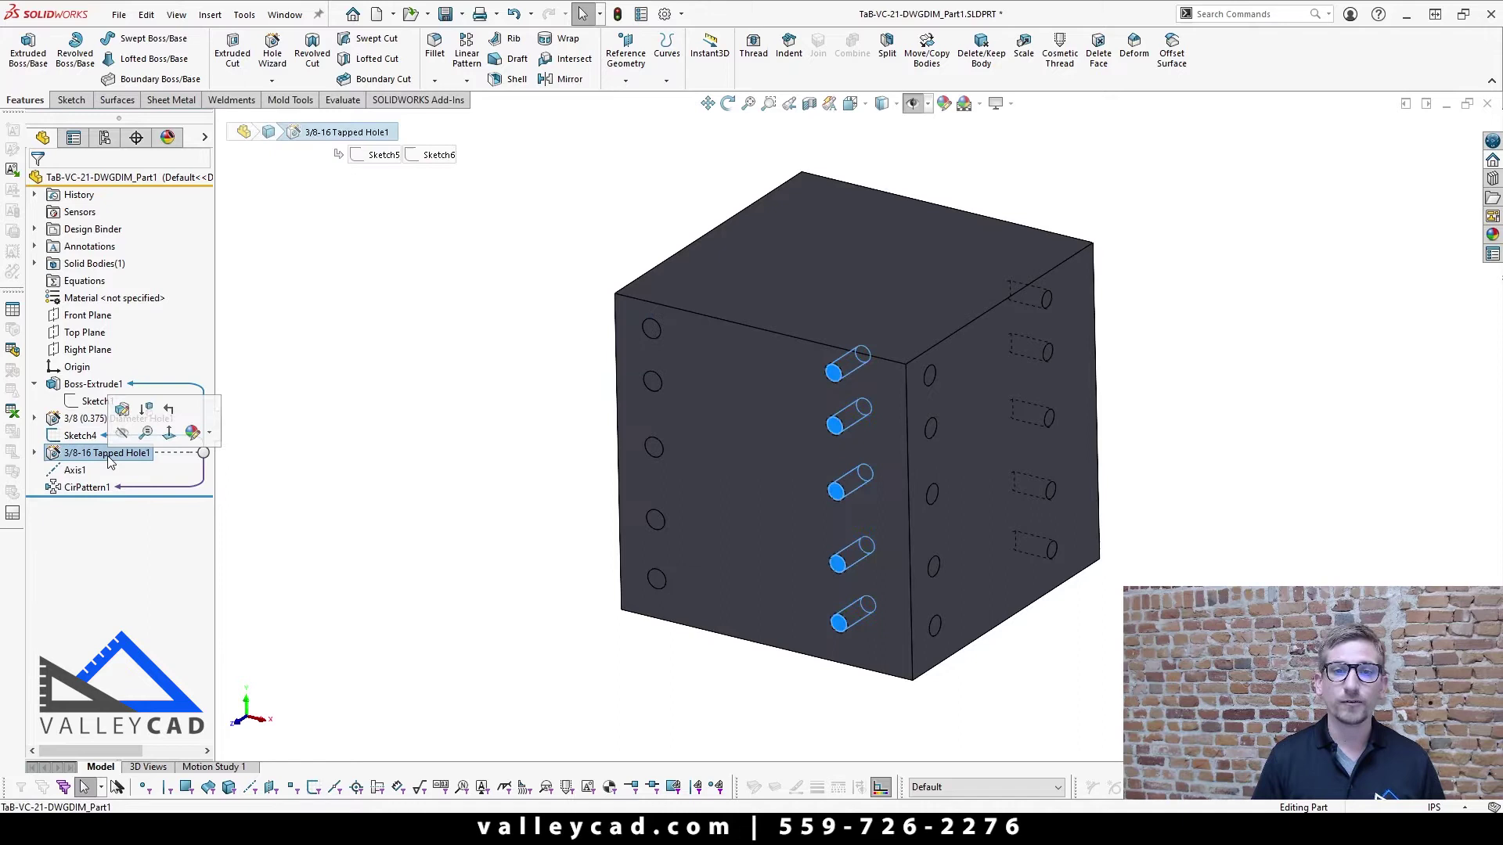
mouse_move(525, 457)
middle_mouse_down()
mouse_move(561, 402)
mouse_move(538, 463)
middle_mouse_up()
left_click(454, 486)
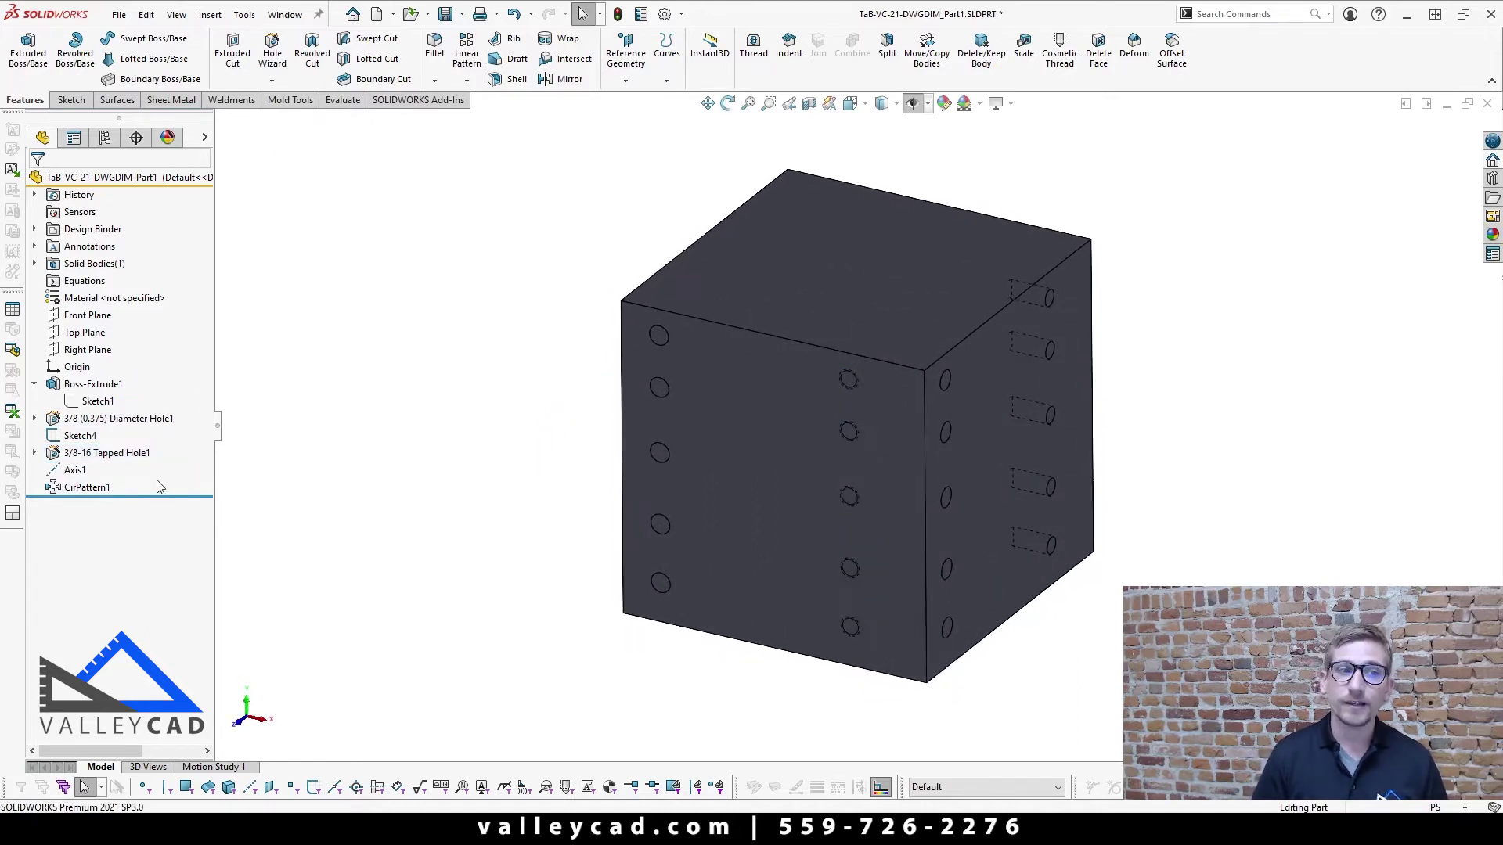
- Show Axis1 and the CirPattern1 patterned holes, then return the part to isometric view
left_click(72, 473)
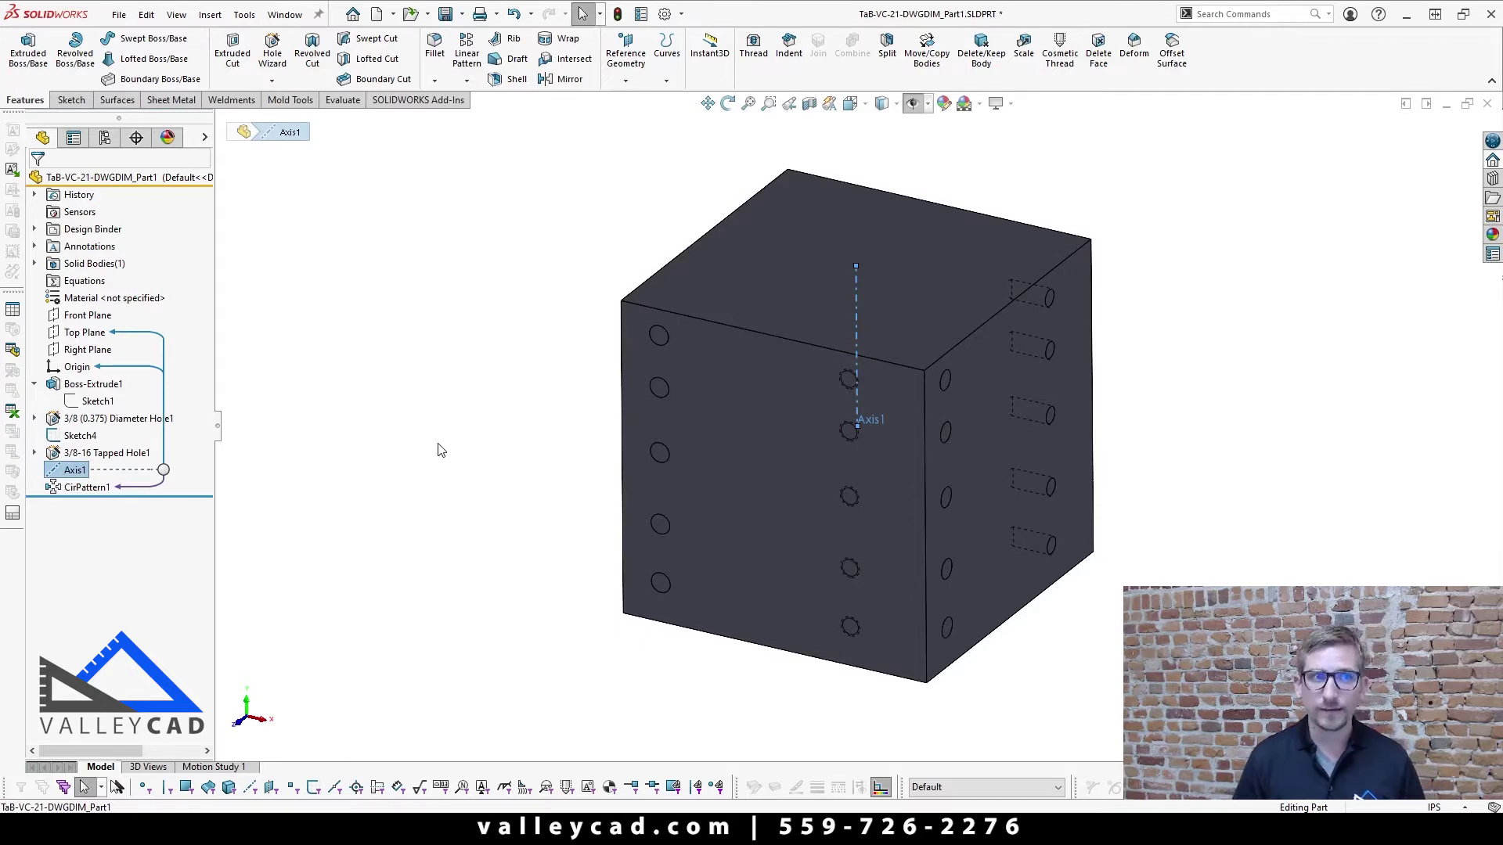
left_click(88, 489)
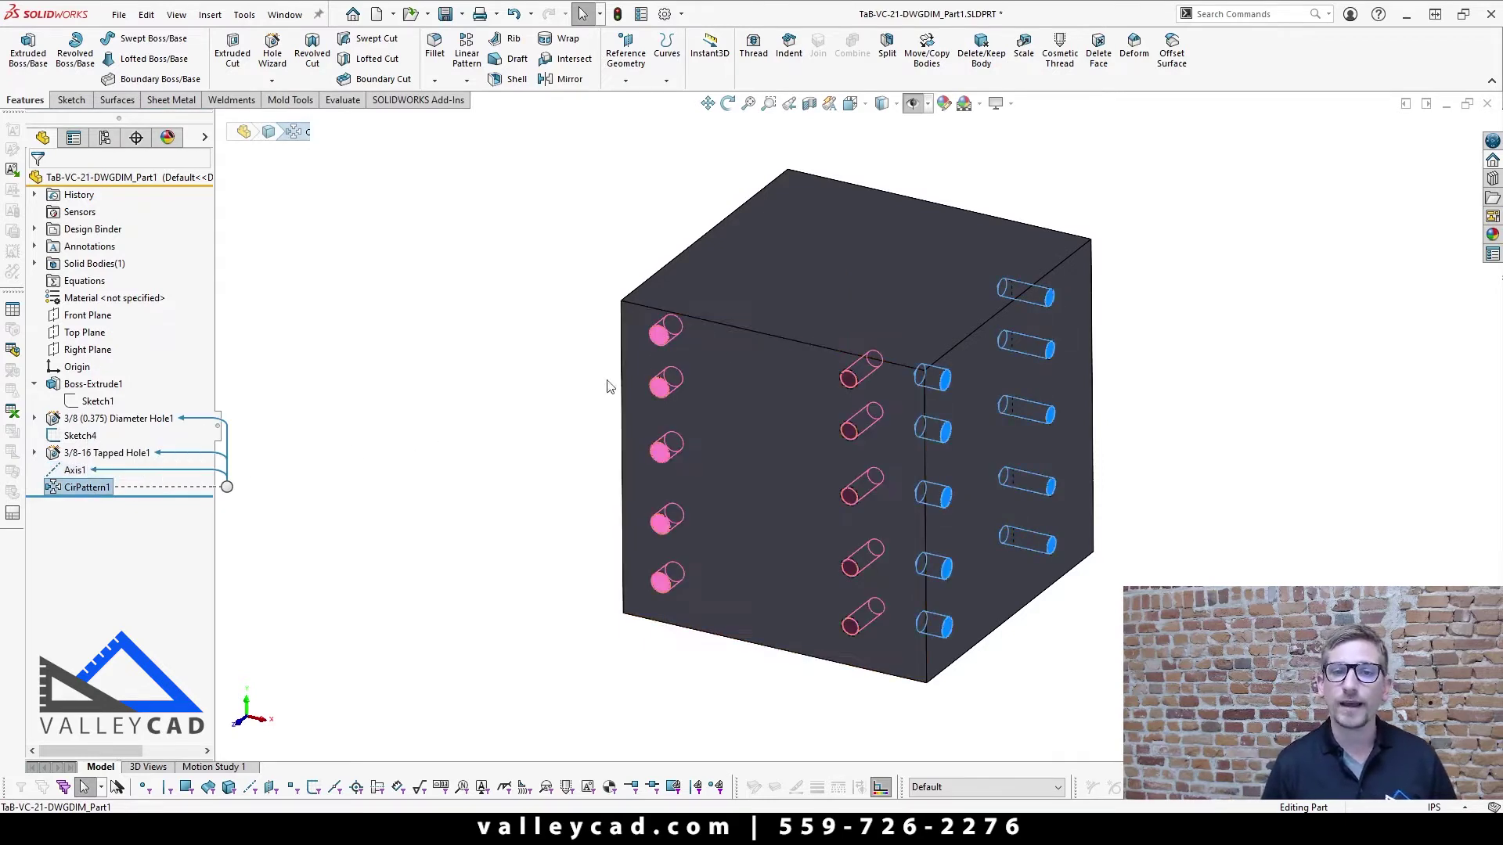
middle_click_drag(883, 558, 930, 434)
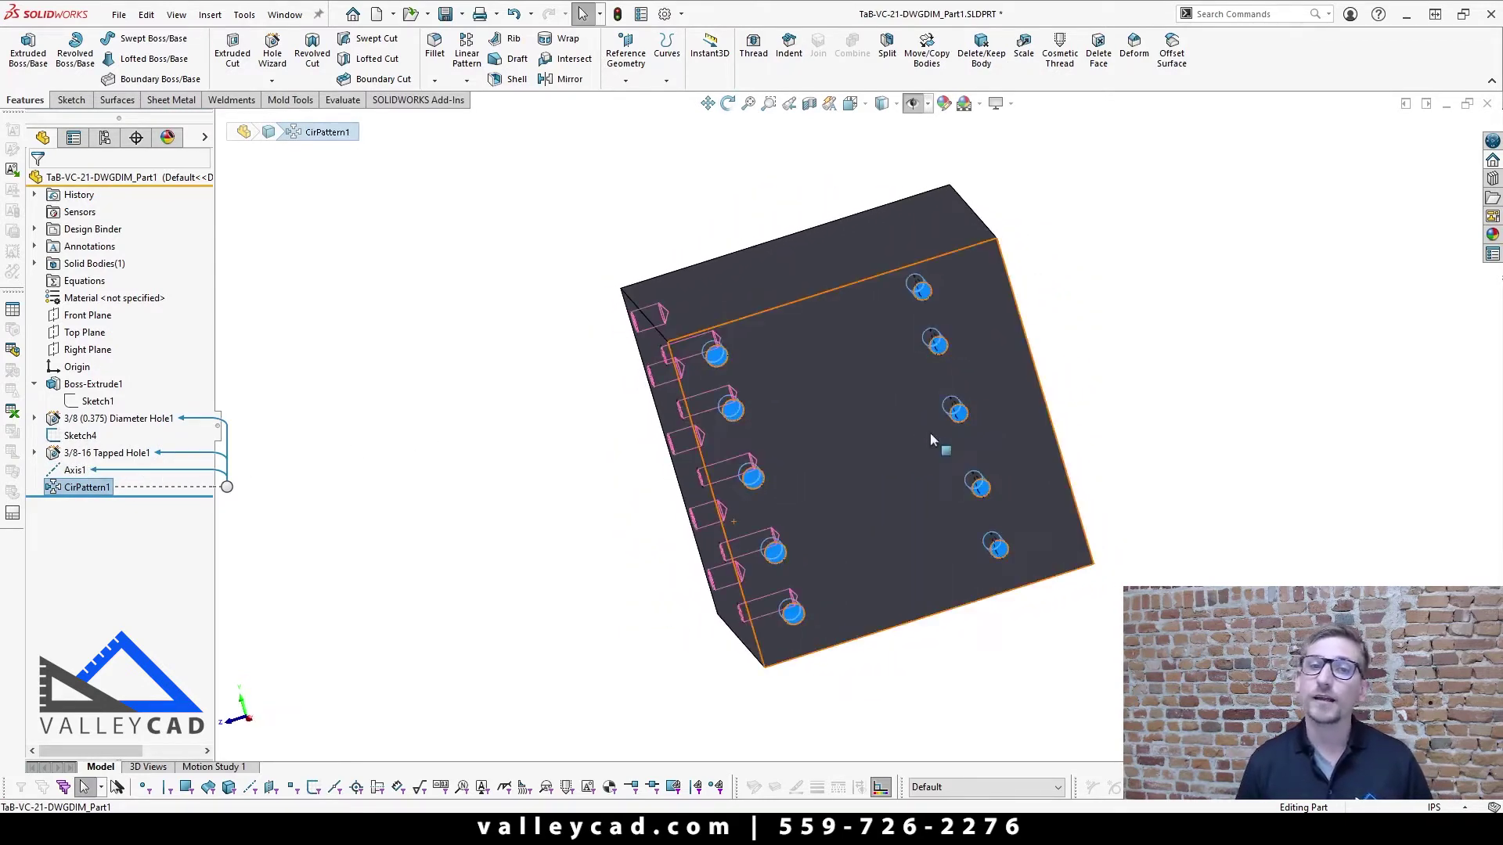
left_click(571, 550)
key("ctrl+7")
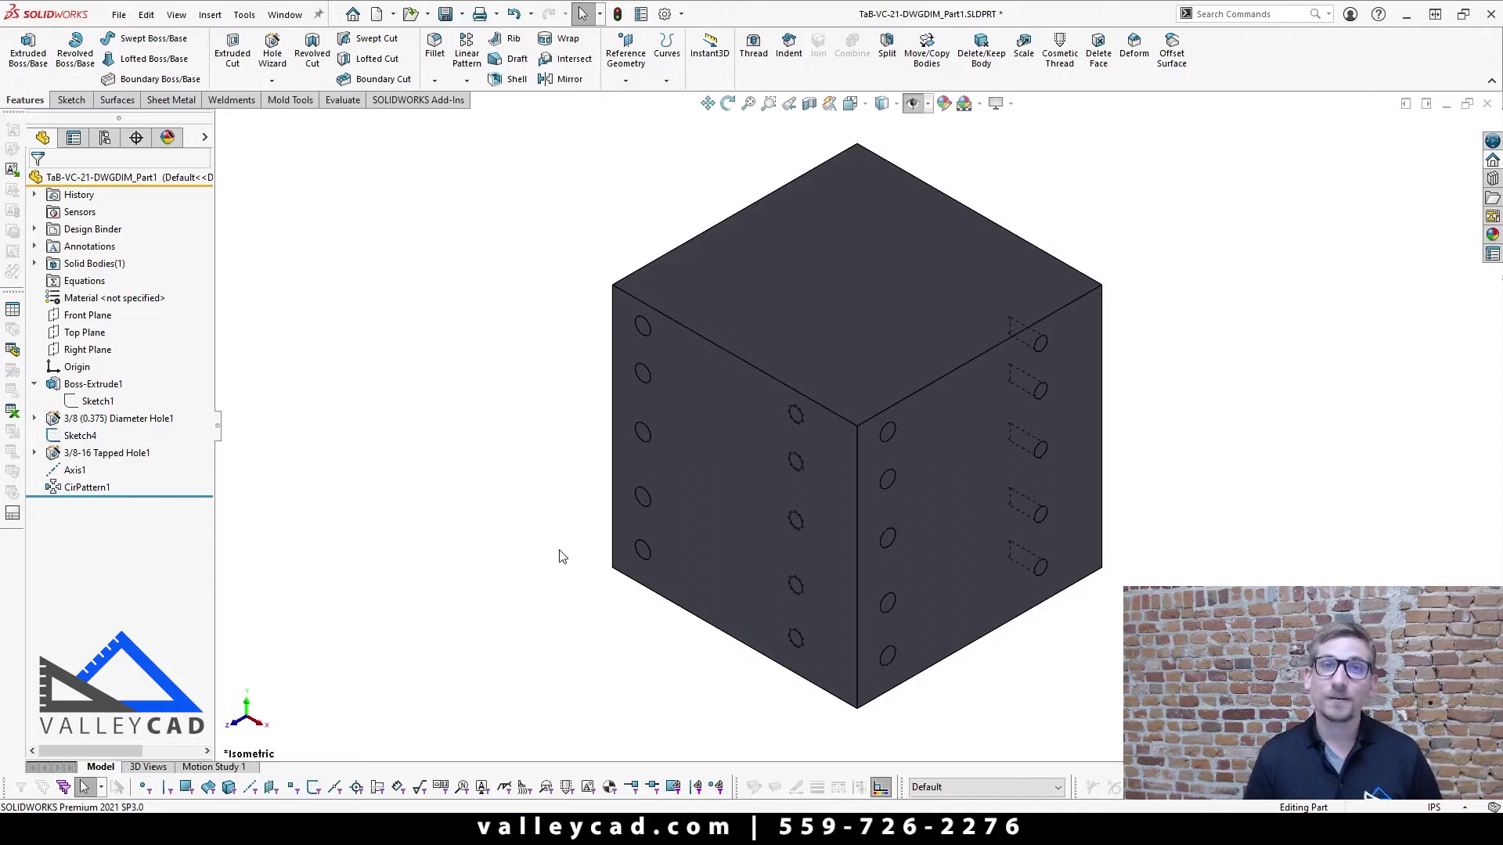
- Make a drawing from the part on the VC-A template and fit the whole sheet in view
left_click(118, 15)
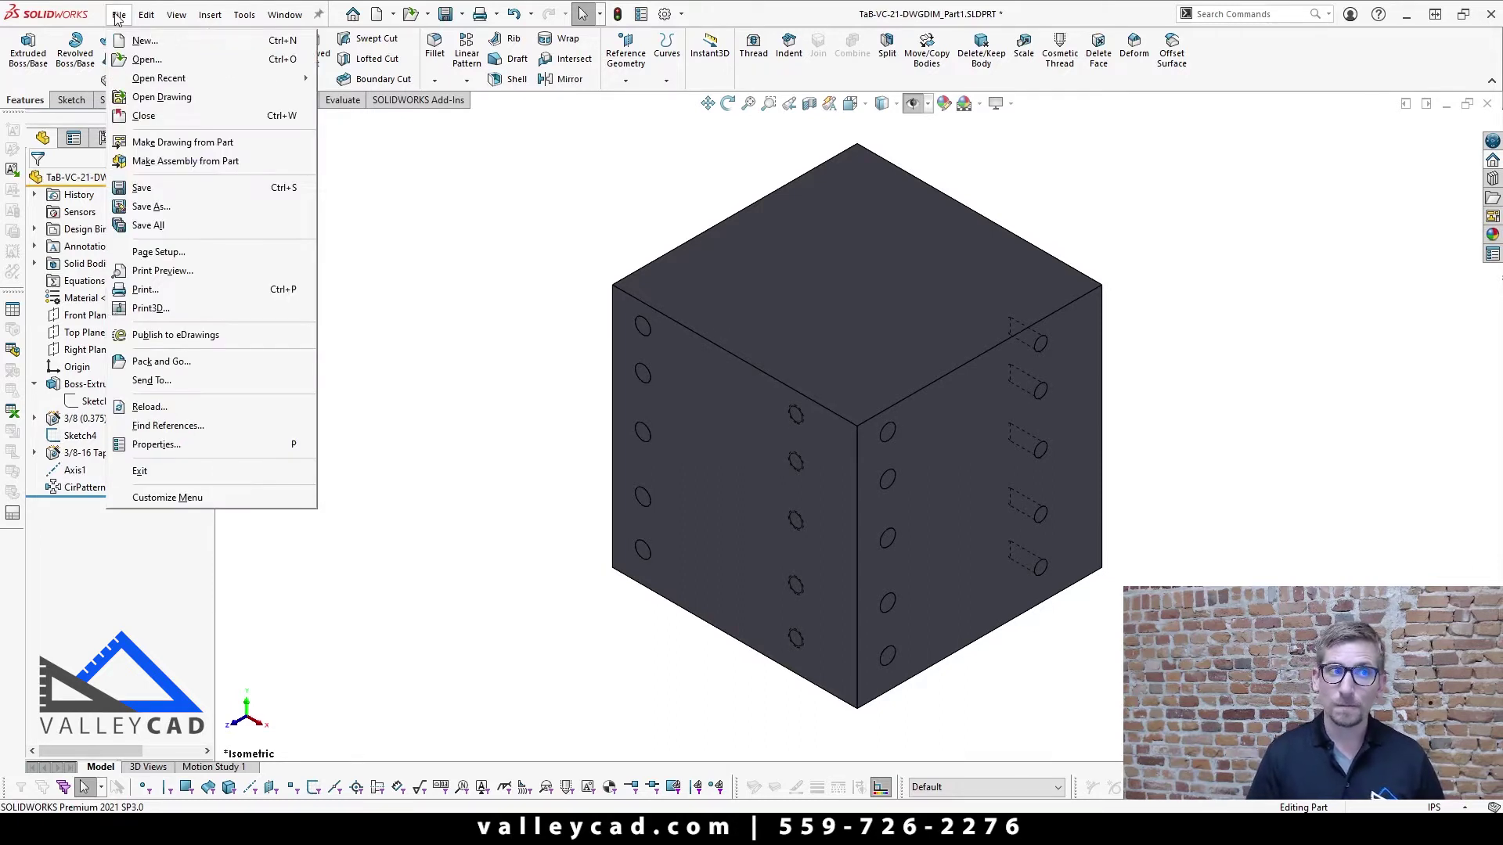
left_click(217, 147)
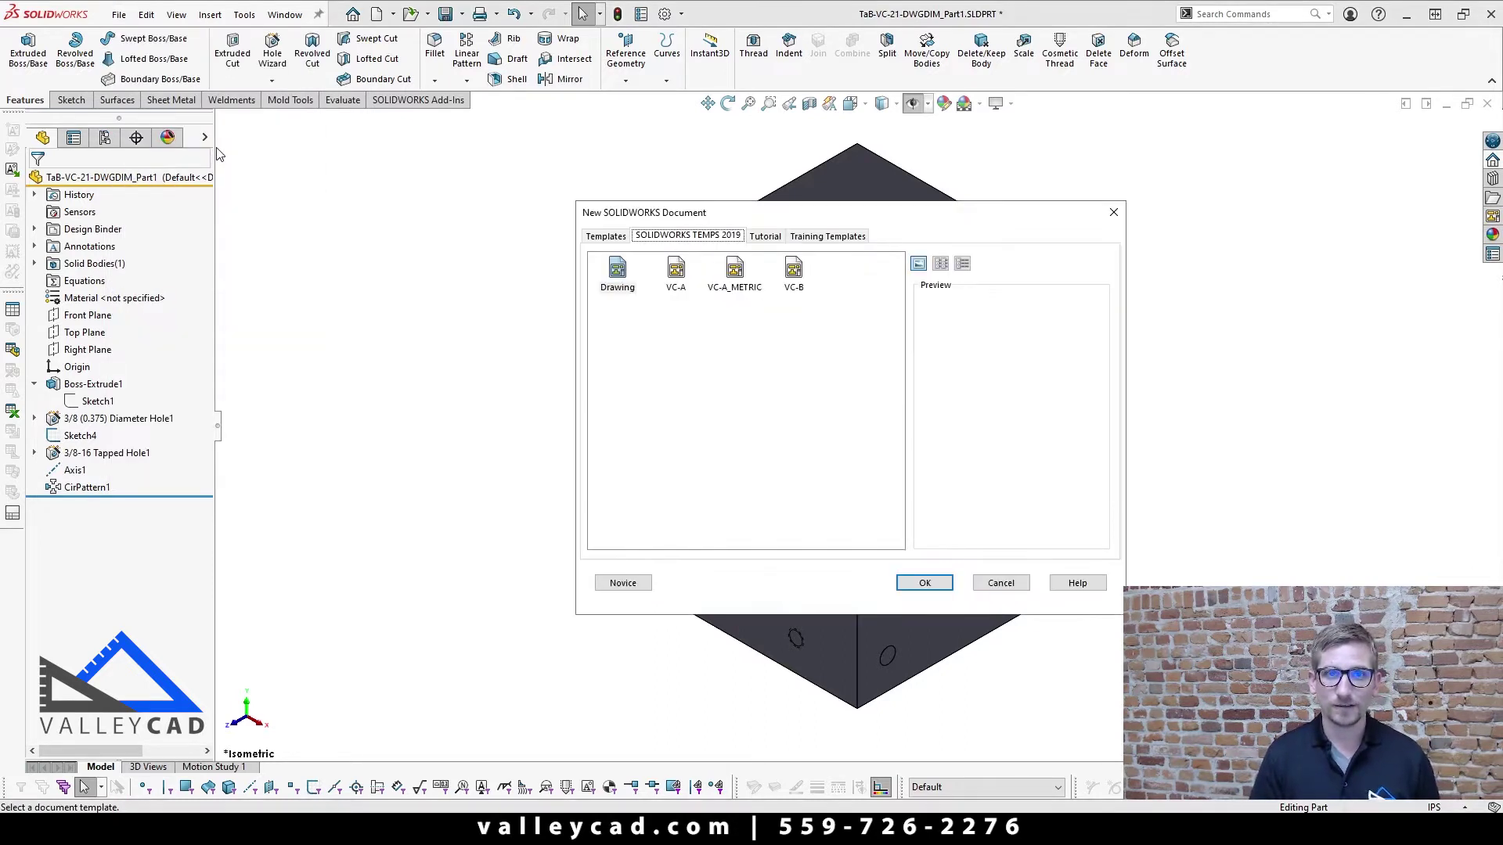
left_click(678, 275)
left_click(930, 583)
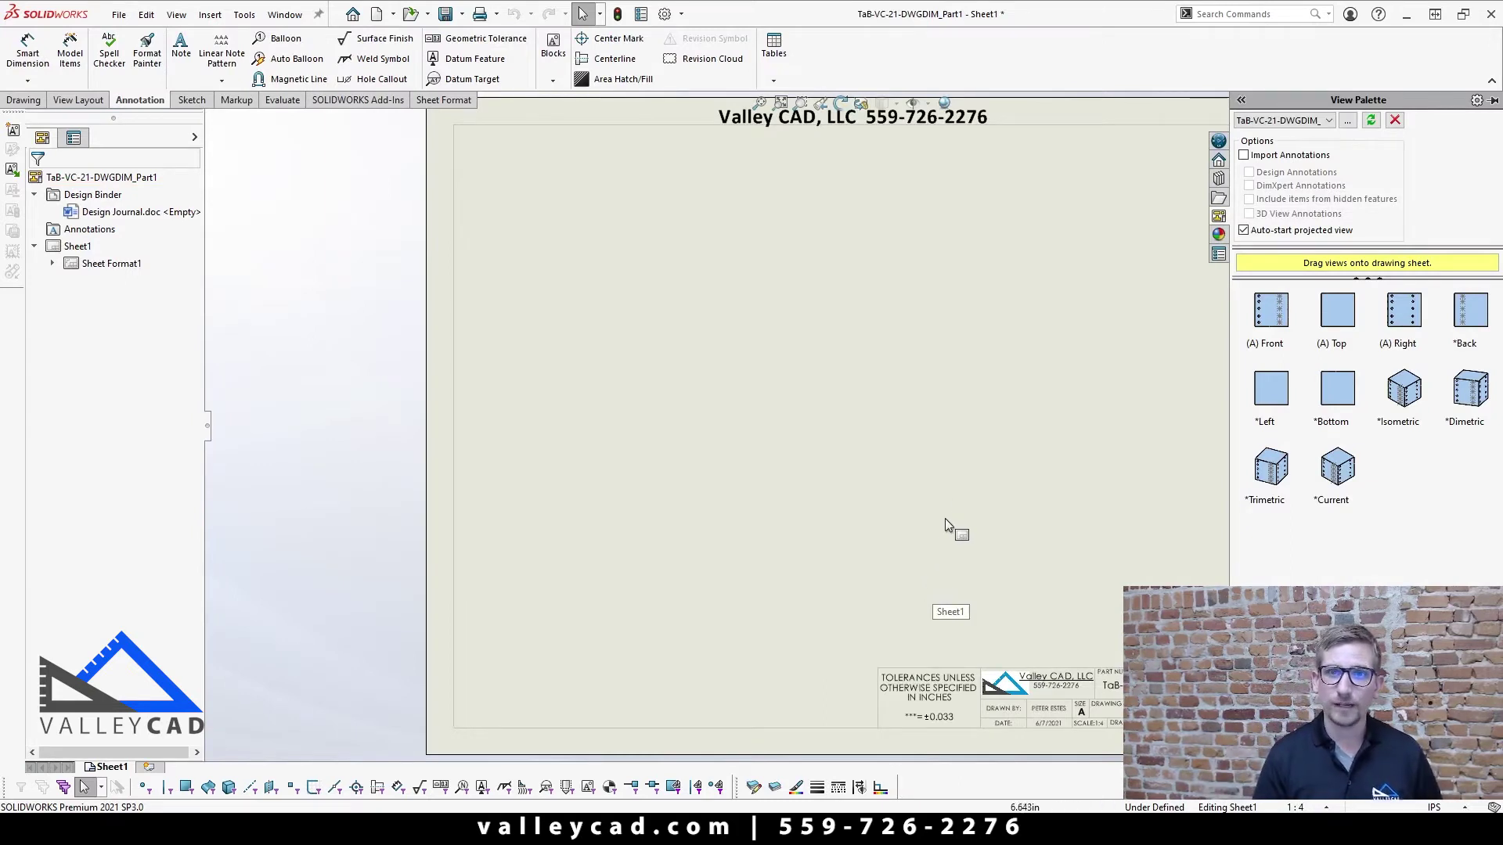
key("f")
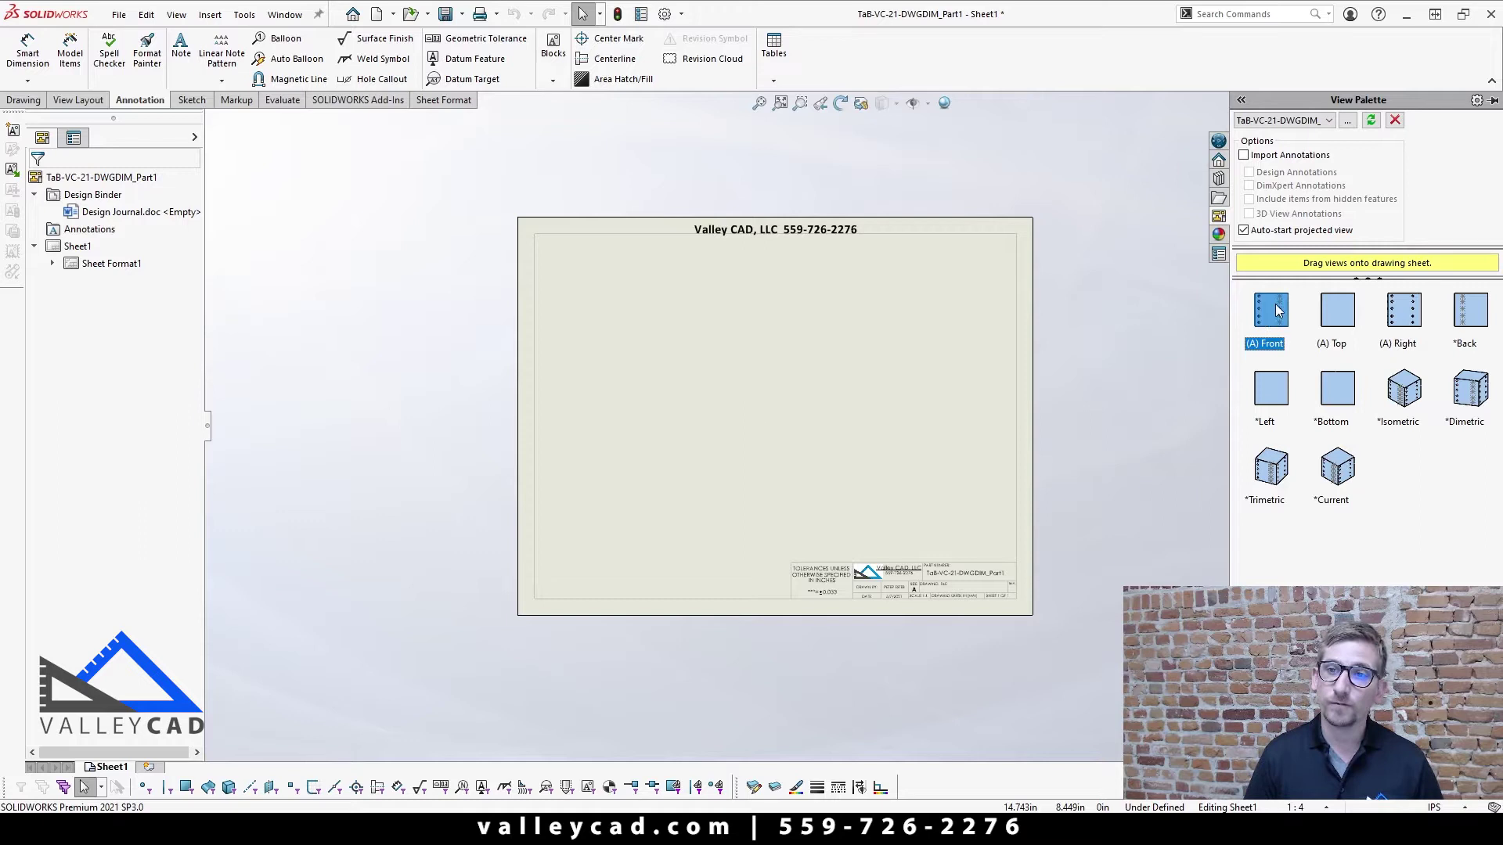
- Place the front view at the sheet's lower left, with right and isometric projected views
left_click_drag(1271, 317, 623, 524)
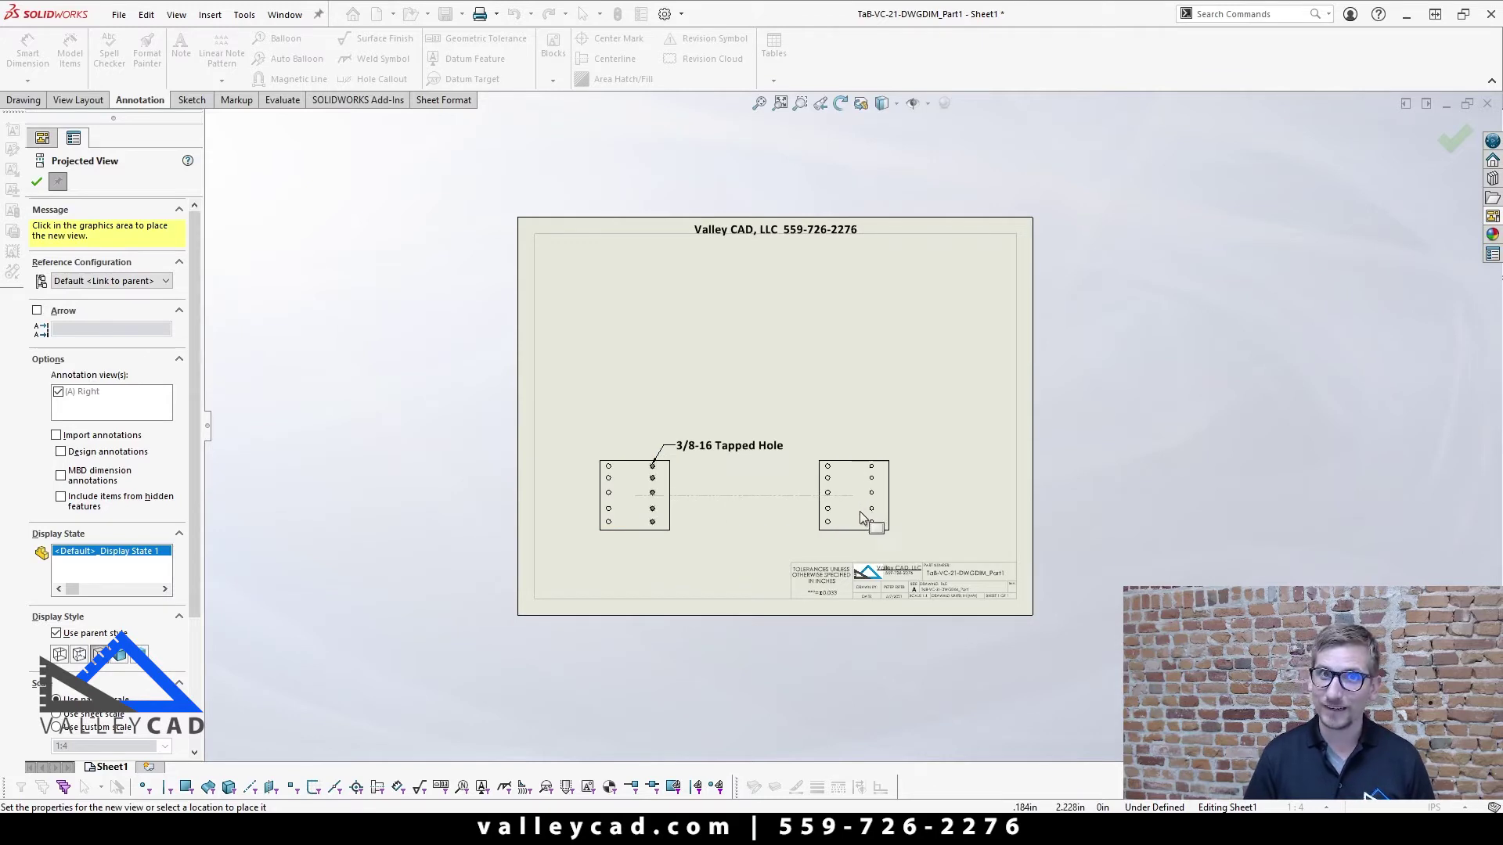
left_click(875, 519)
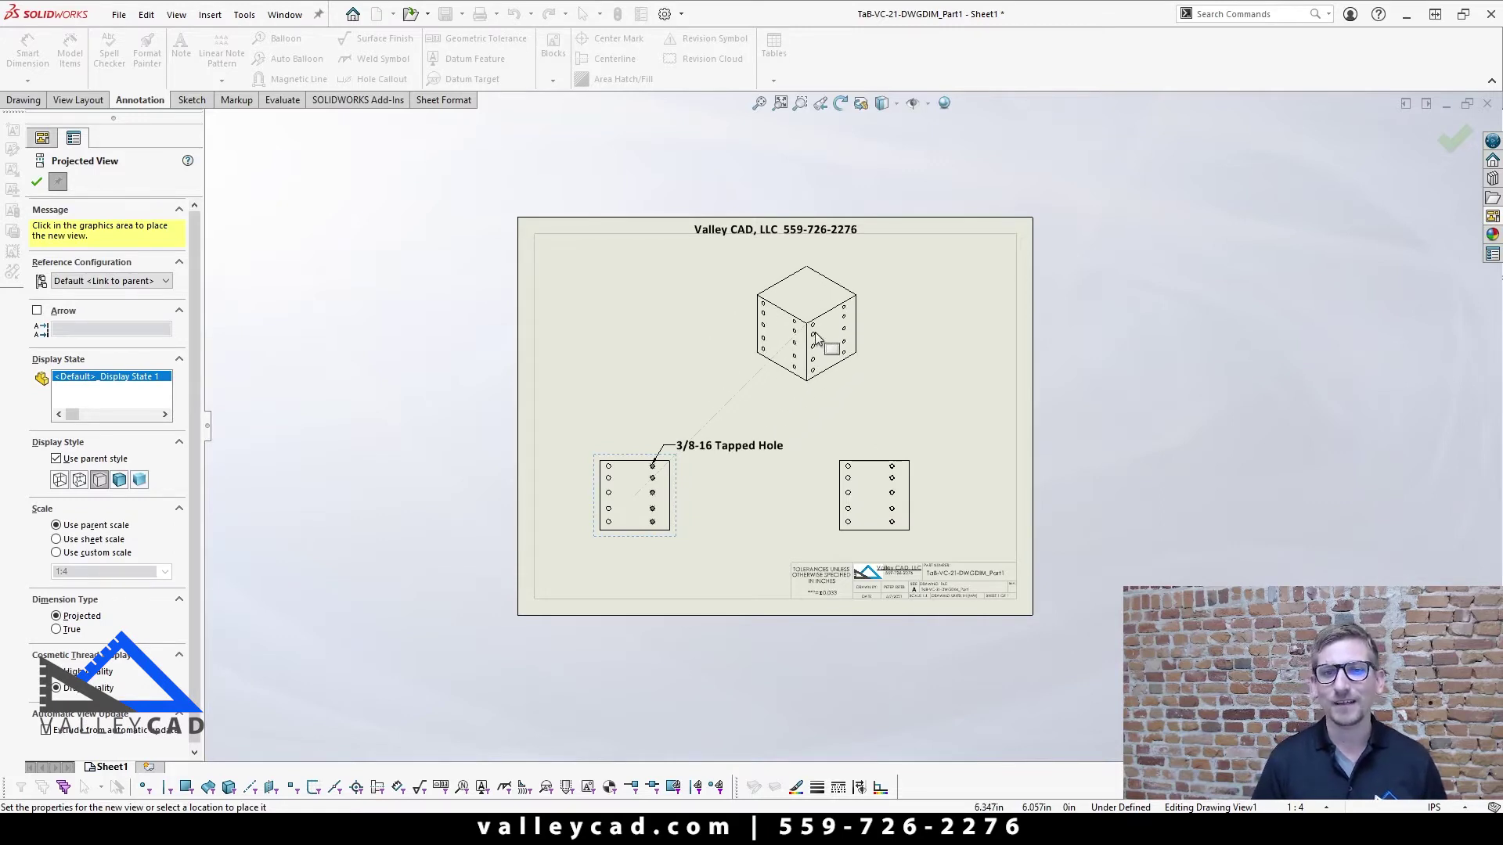
left_click(816, 338)
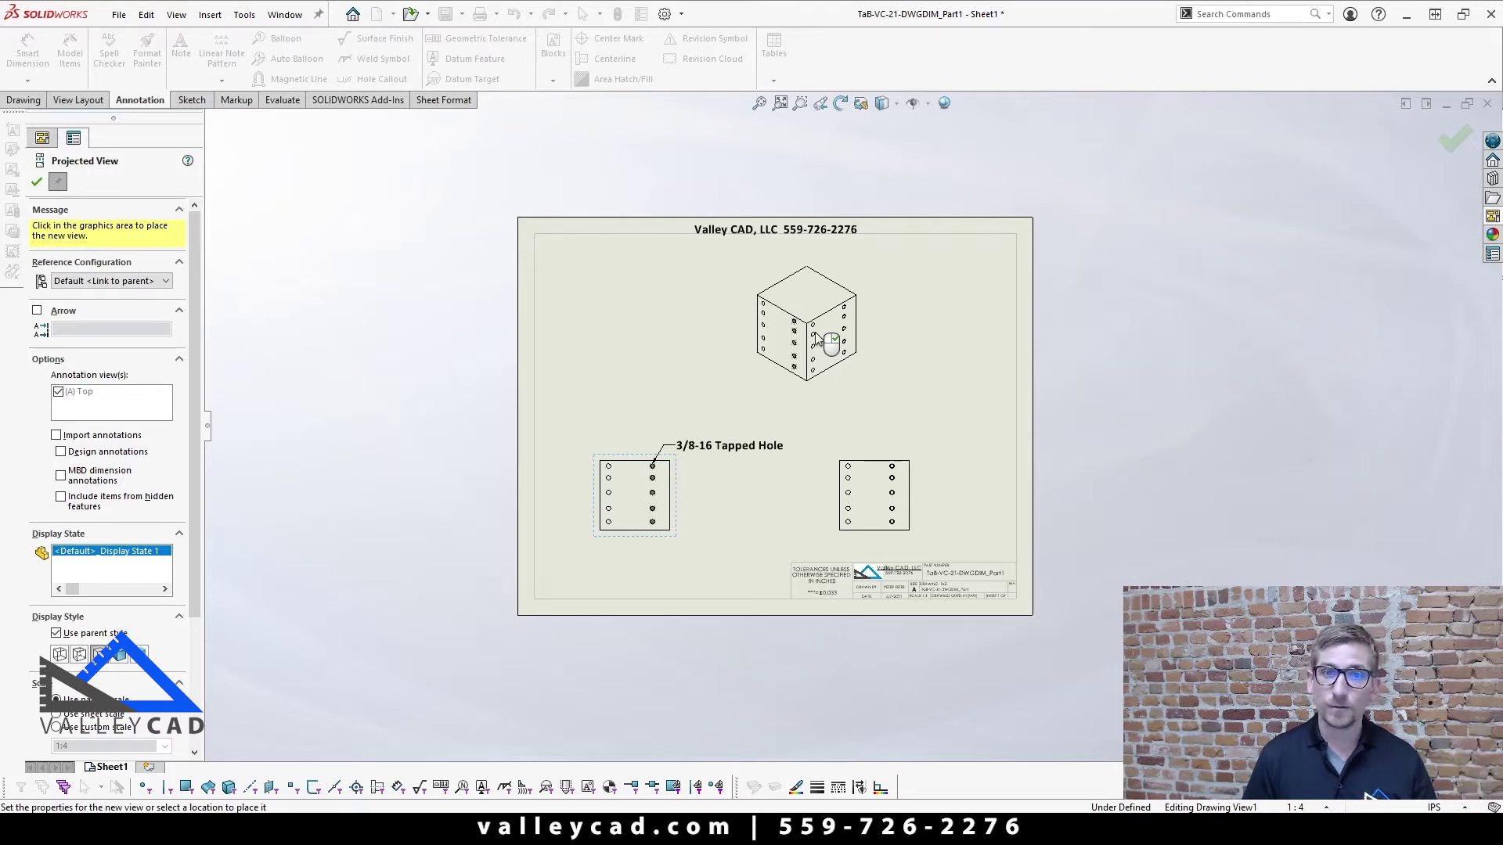
key("Escape")
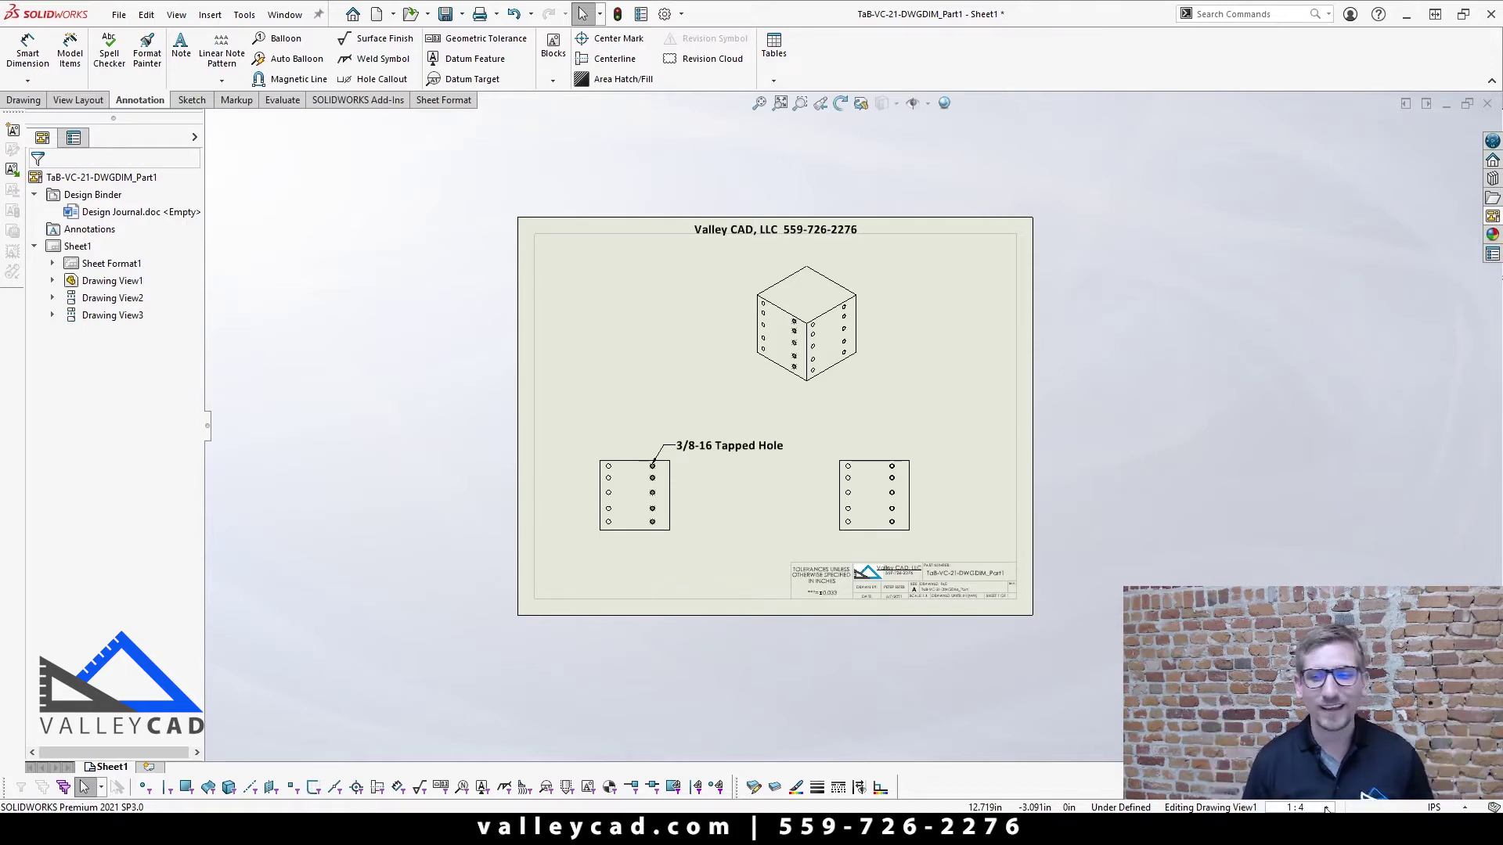
- Replace the 1:4 sheet scale with a user-defined 1:3 scale
left_click(1325, 808)
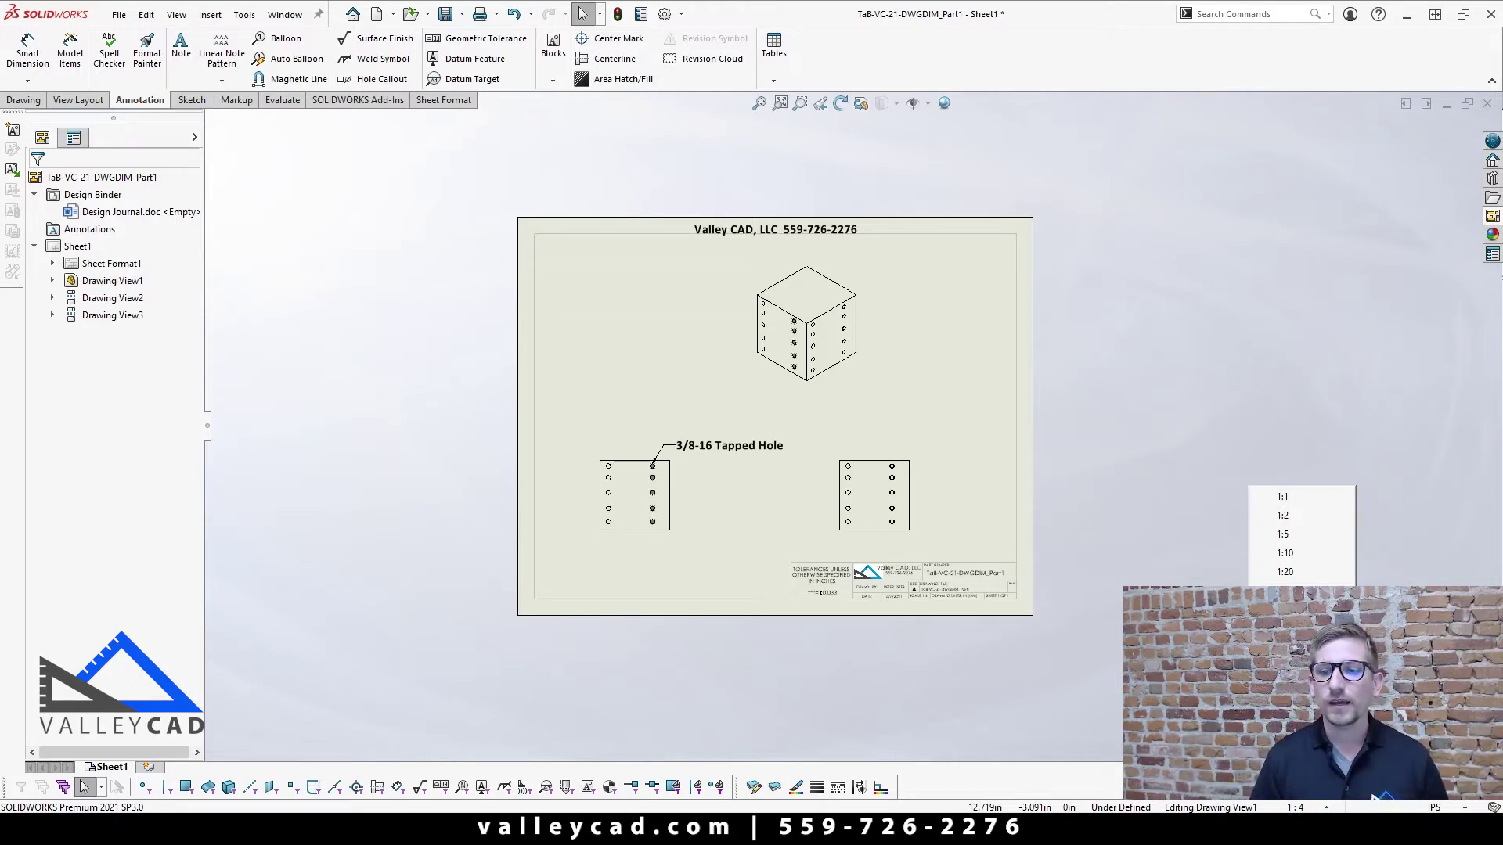
left_click(1292, 783)
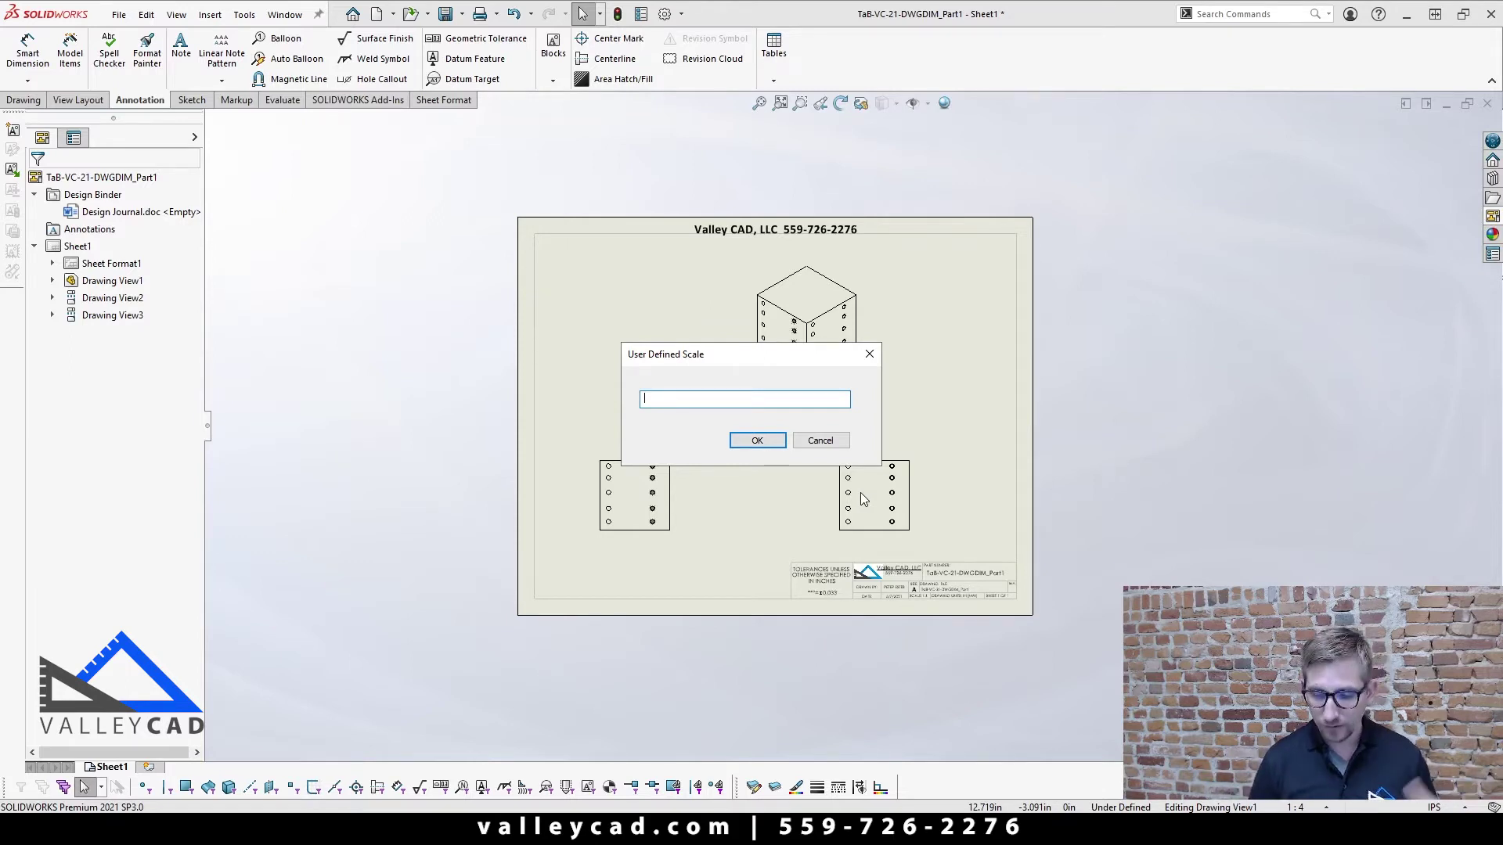
type("1/3")
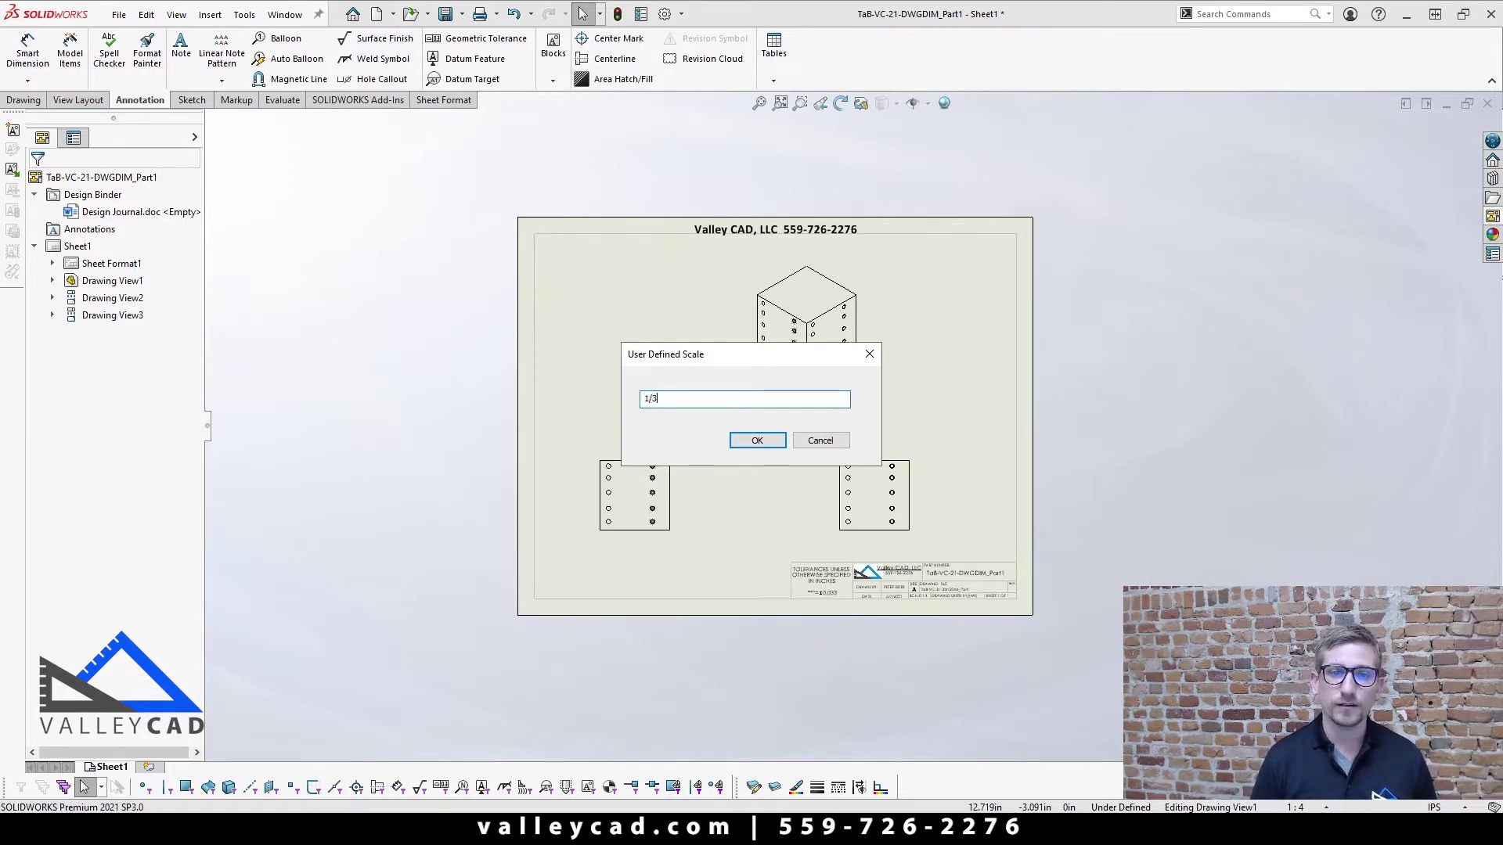
key("Return")
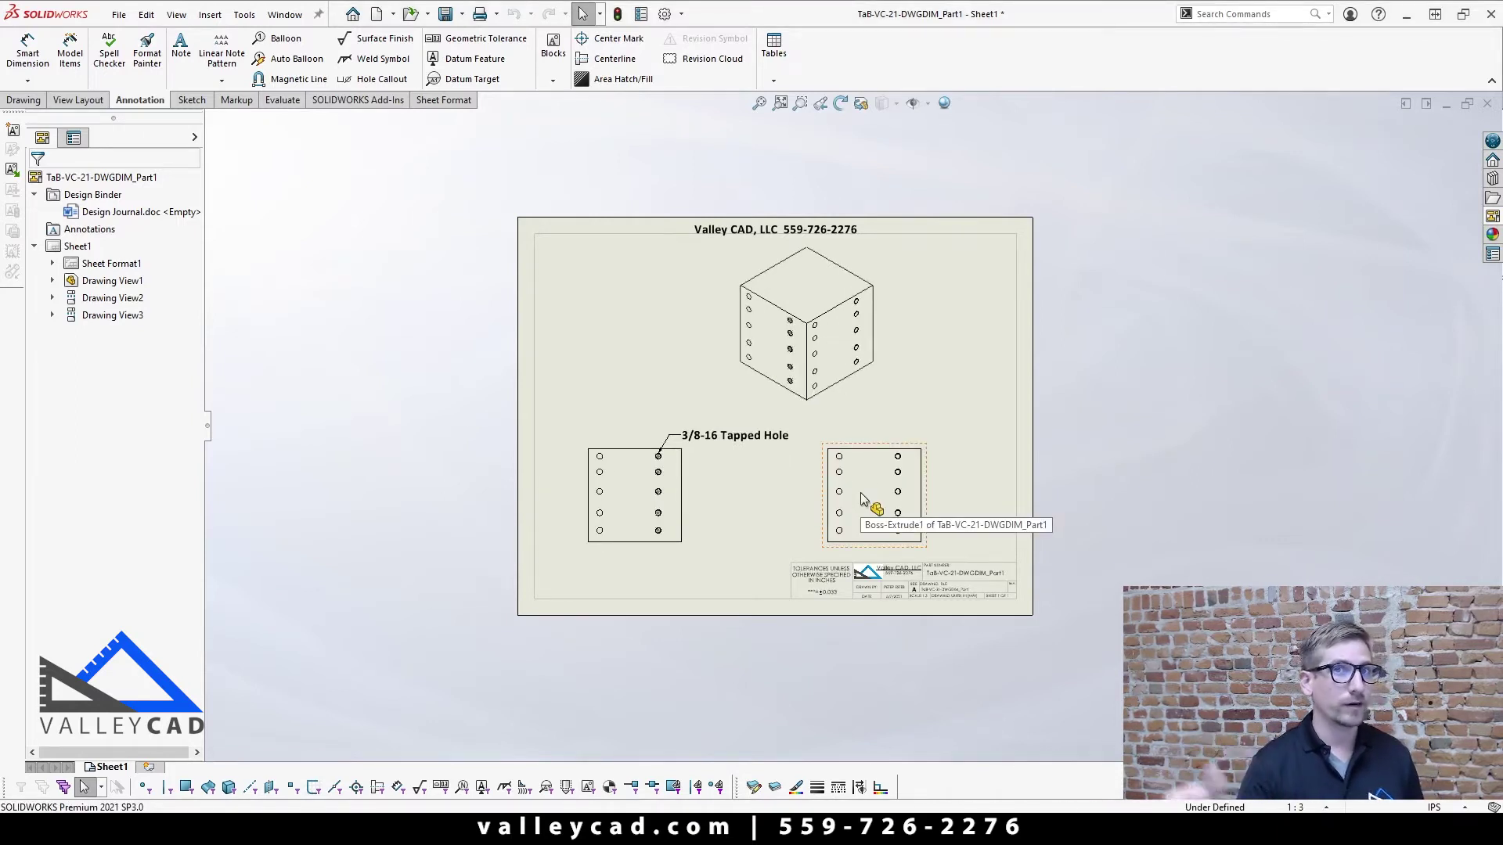
- Delete the 3/8-16 Tapped Hole note from the front view
left_click(743, 526)
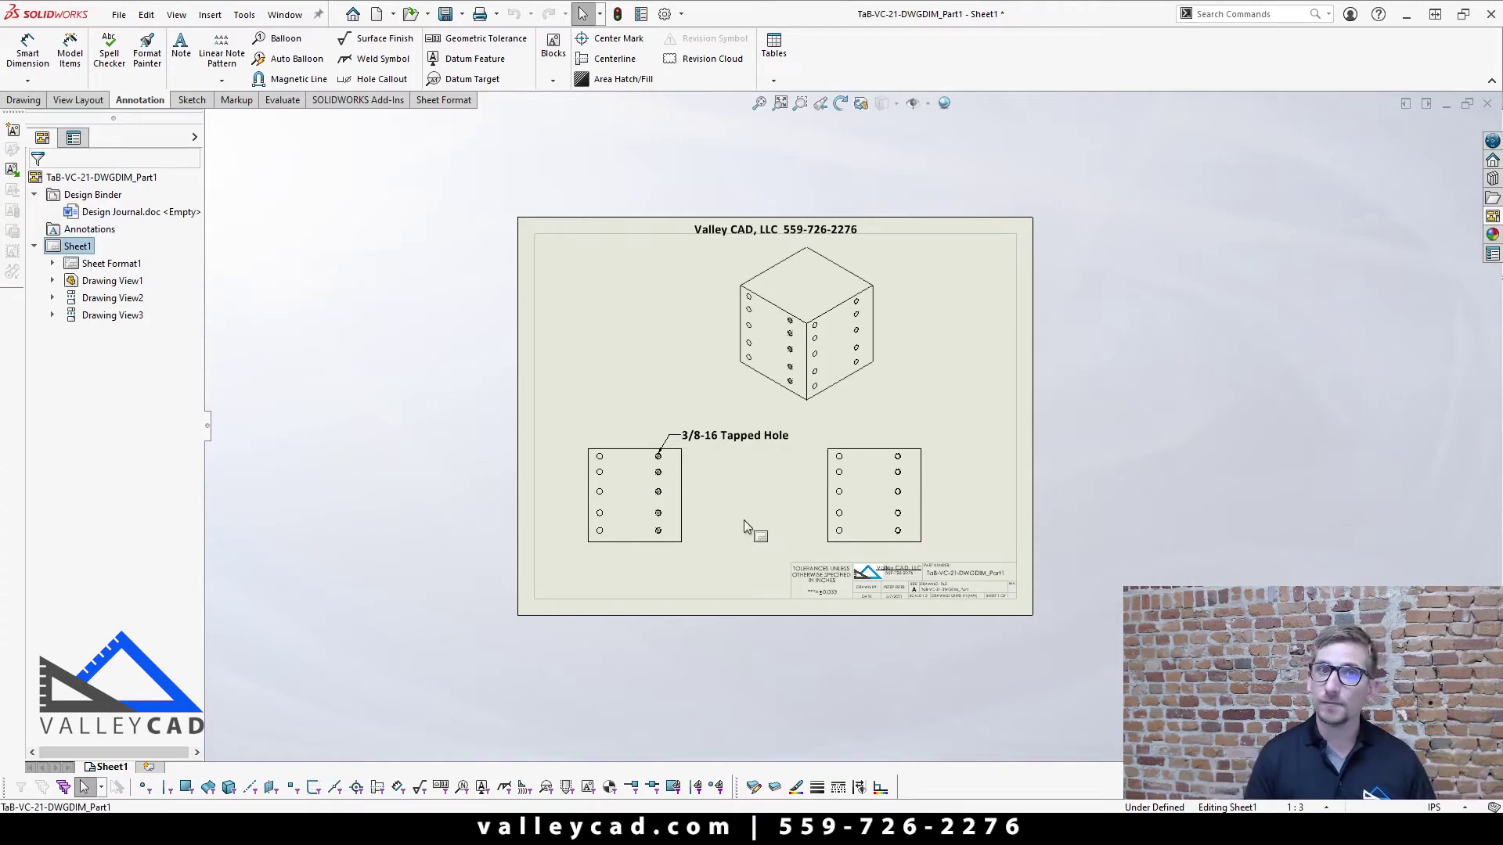
scroll(743, 520, "down", 5)
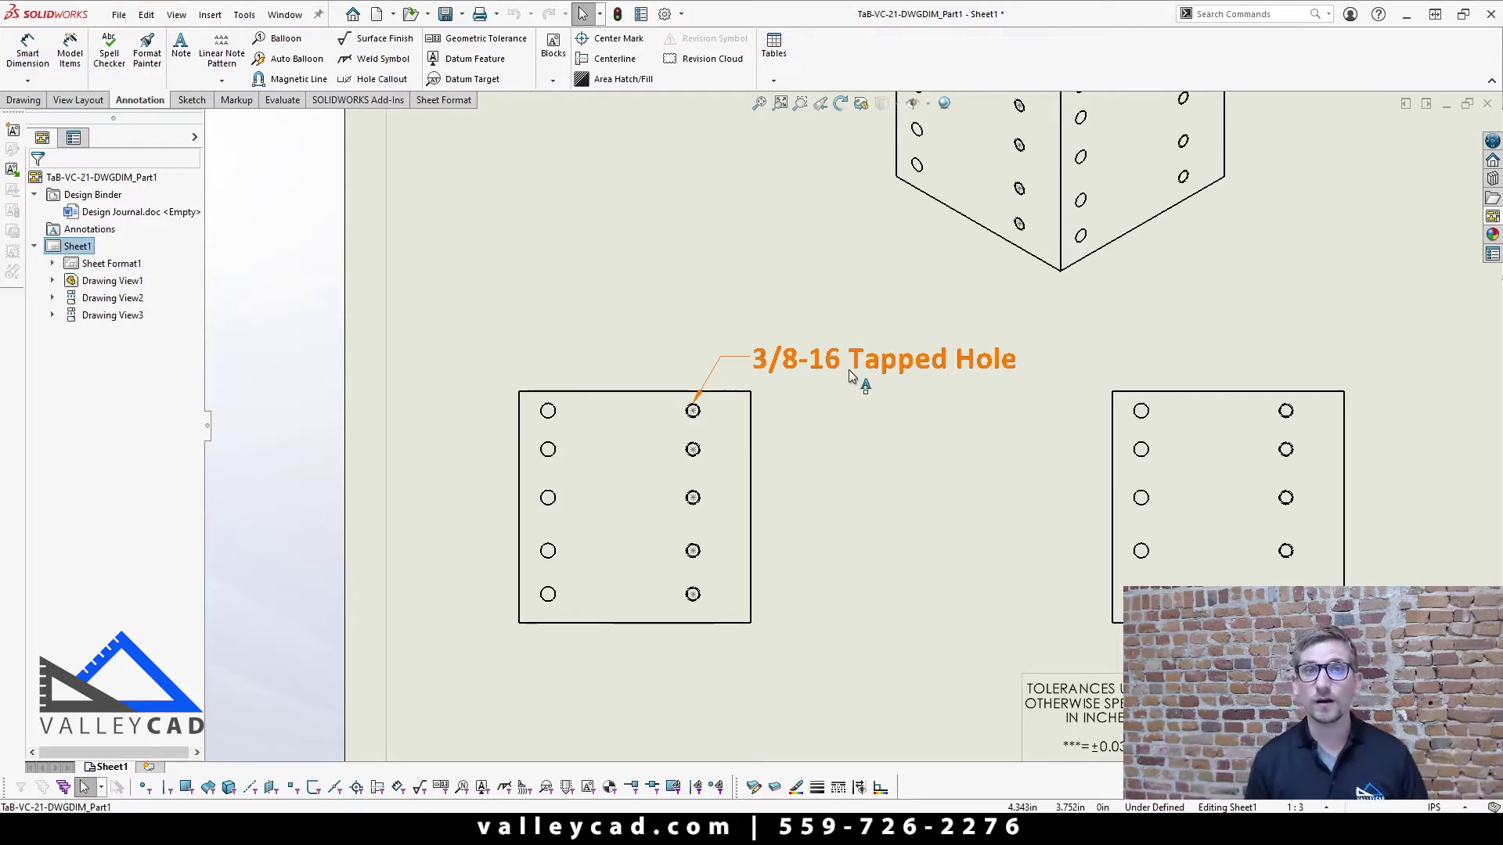
left_click(848, 370)
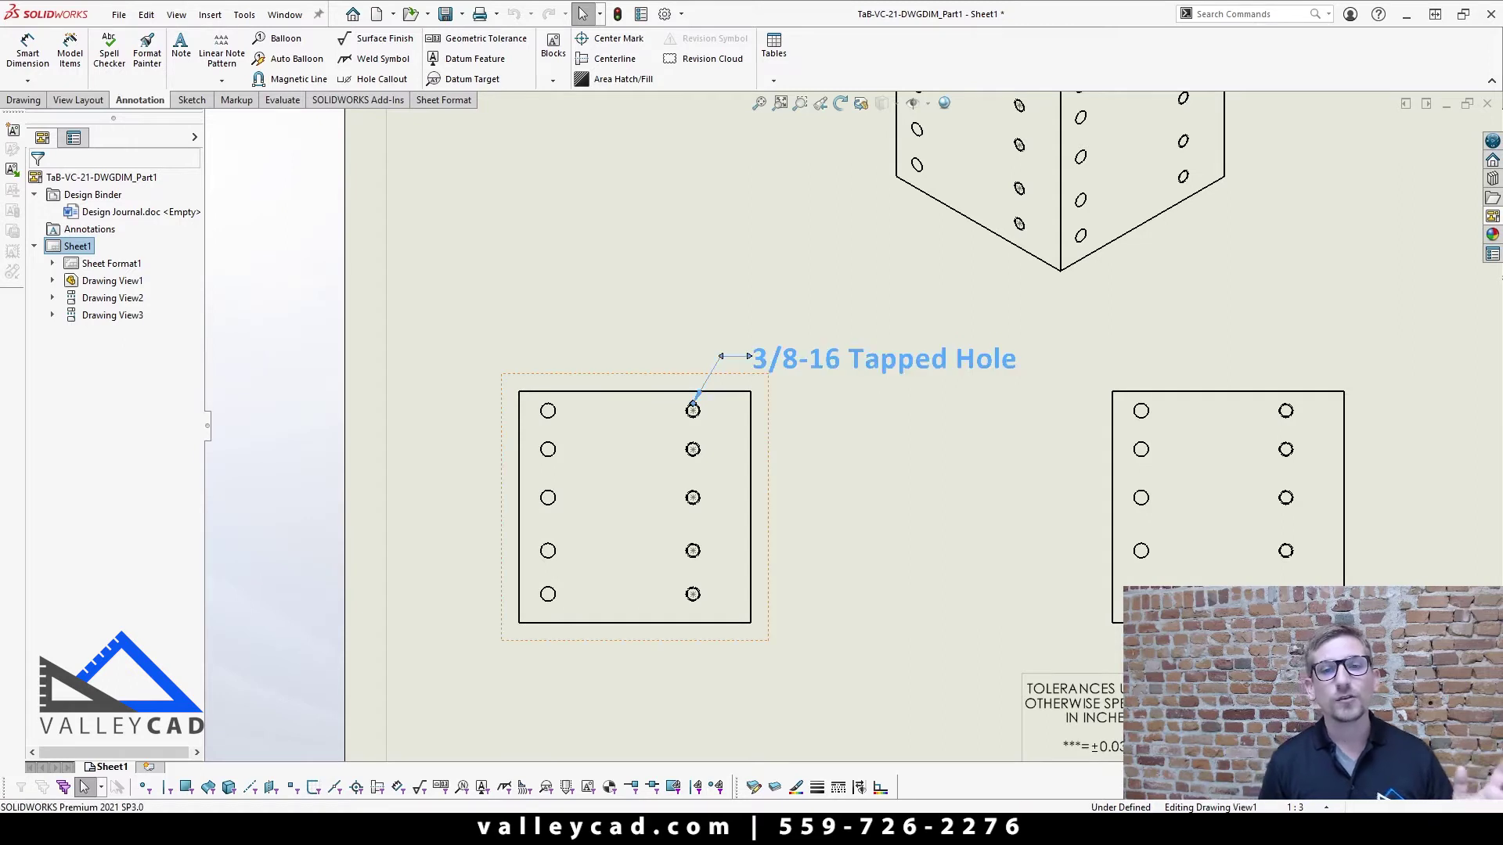
key("Delete")
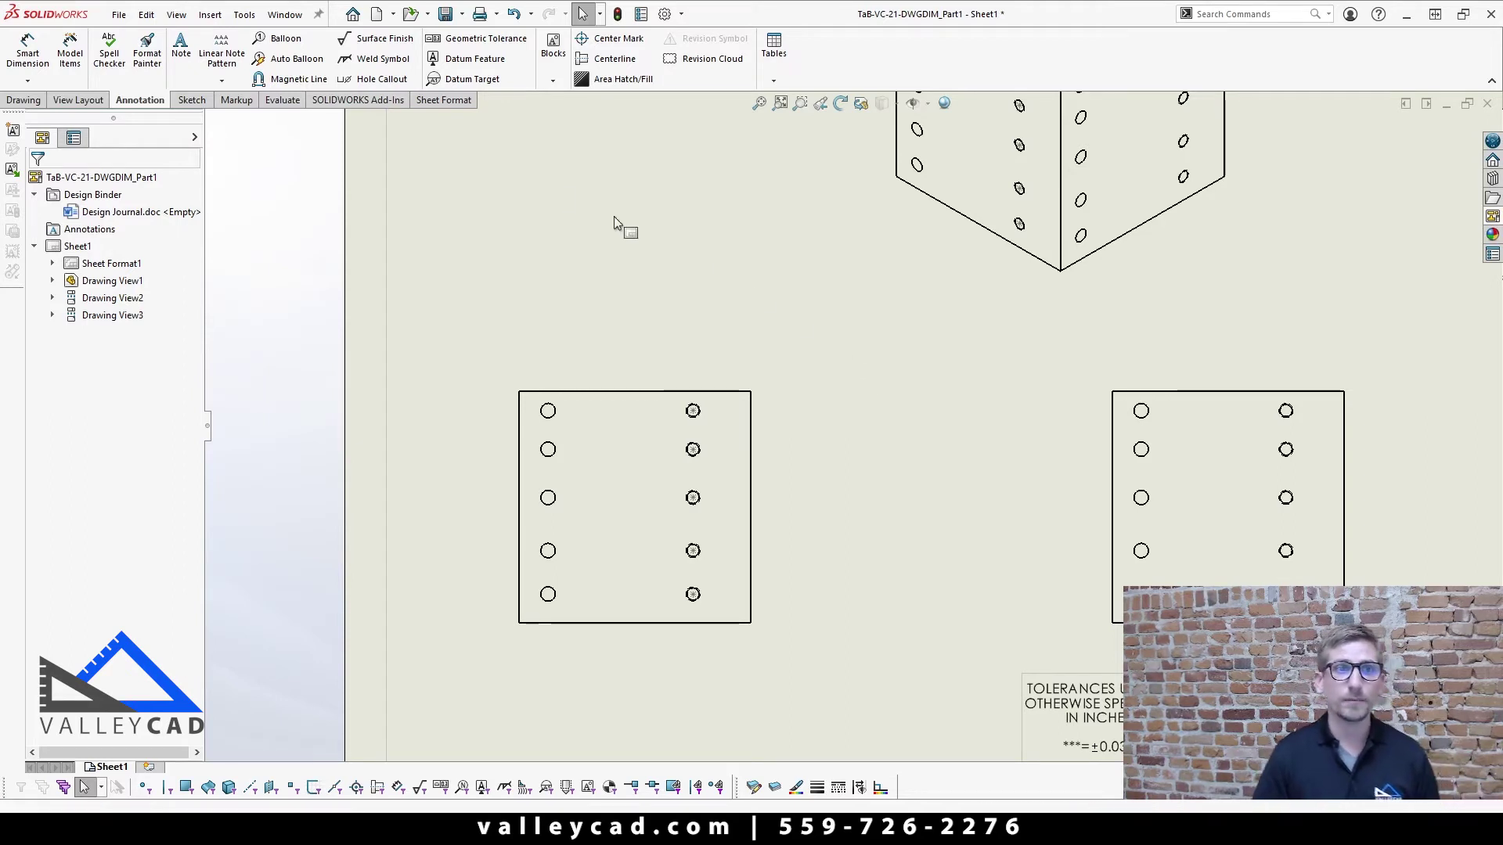
- Place a 10X Ø .313 ↓ .938, 3/8-16 UNC ↓ .750 callout from the top-right hole above the view
left_click(365, 83)
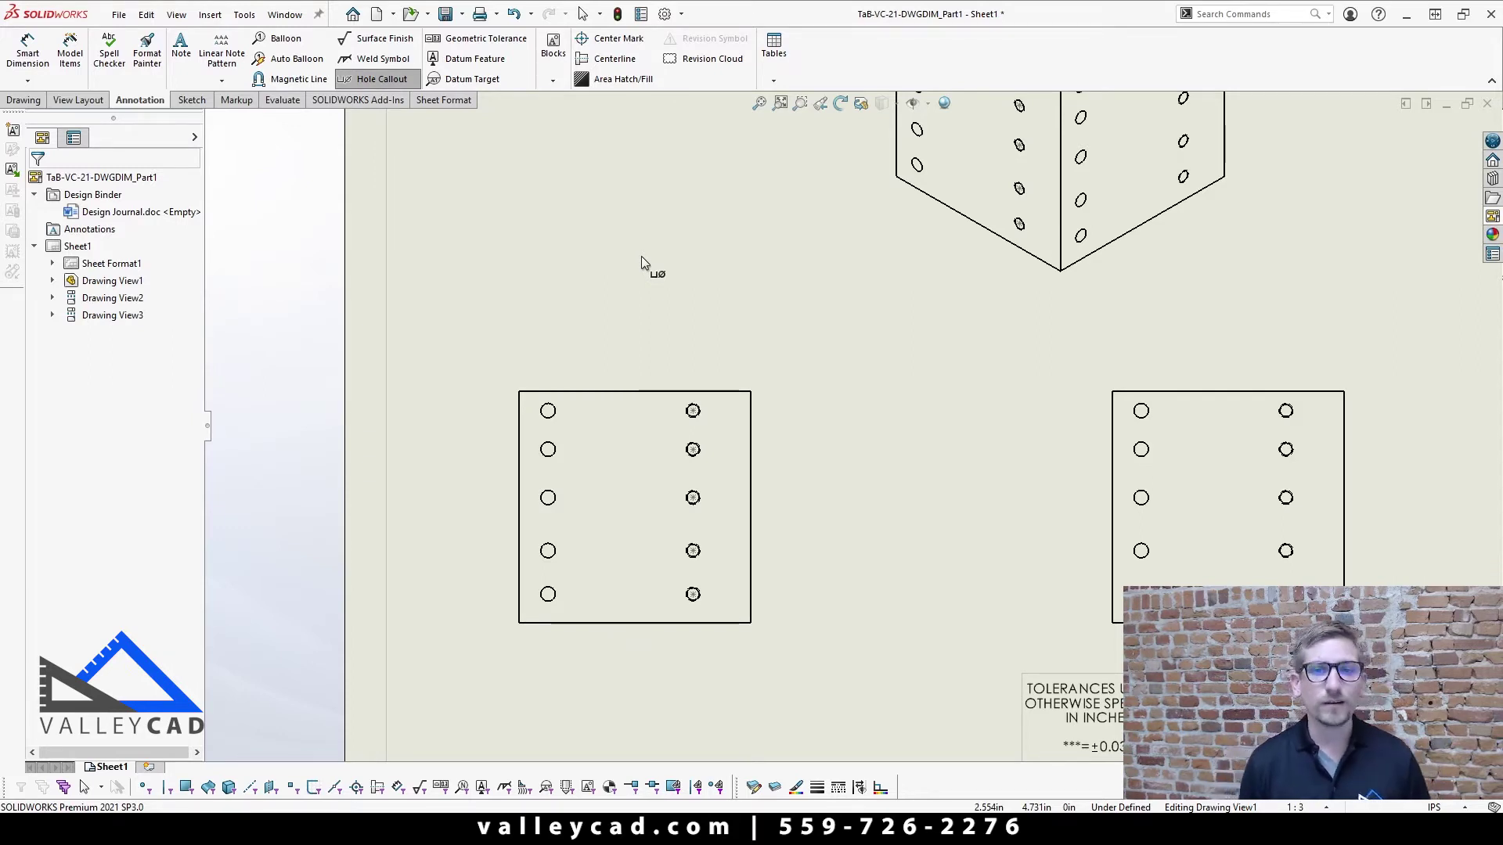
left_click(694, 405)
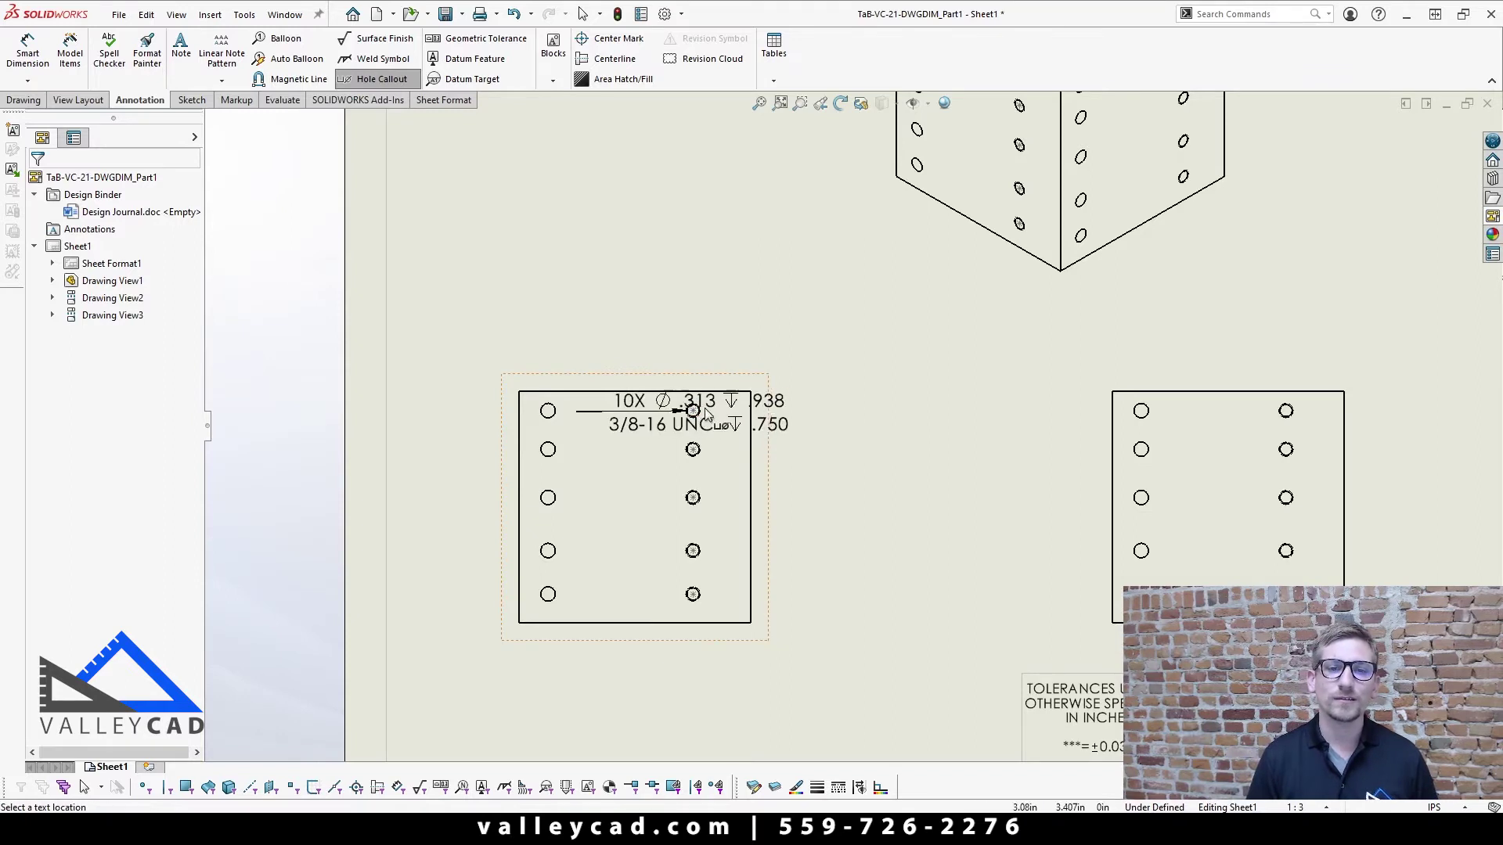
left_click(853, 309)
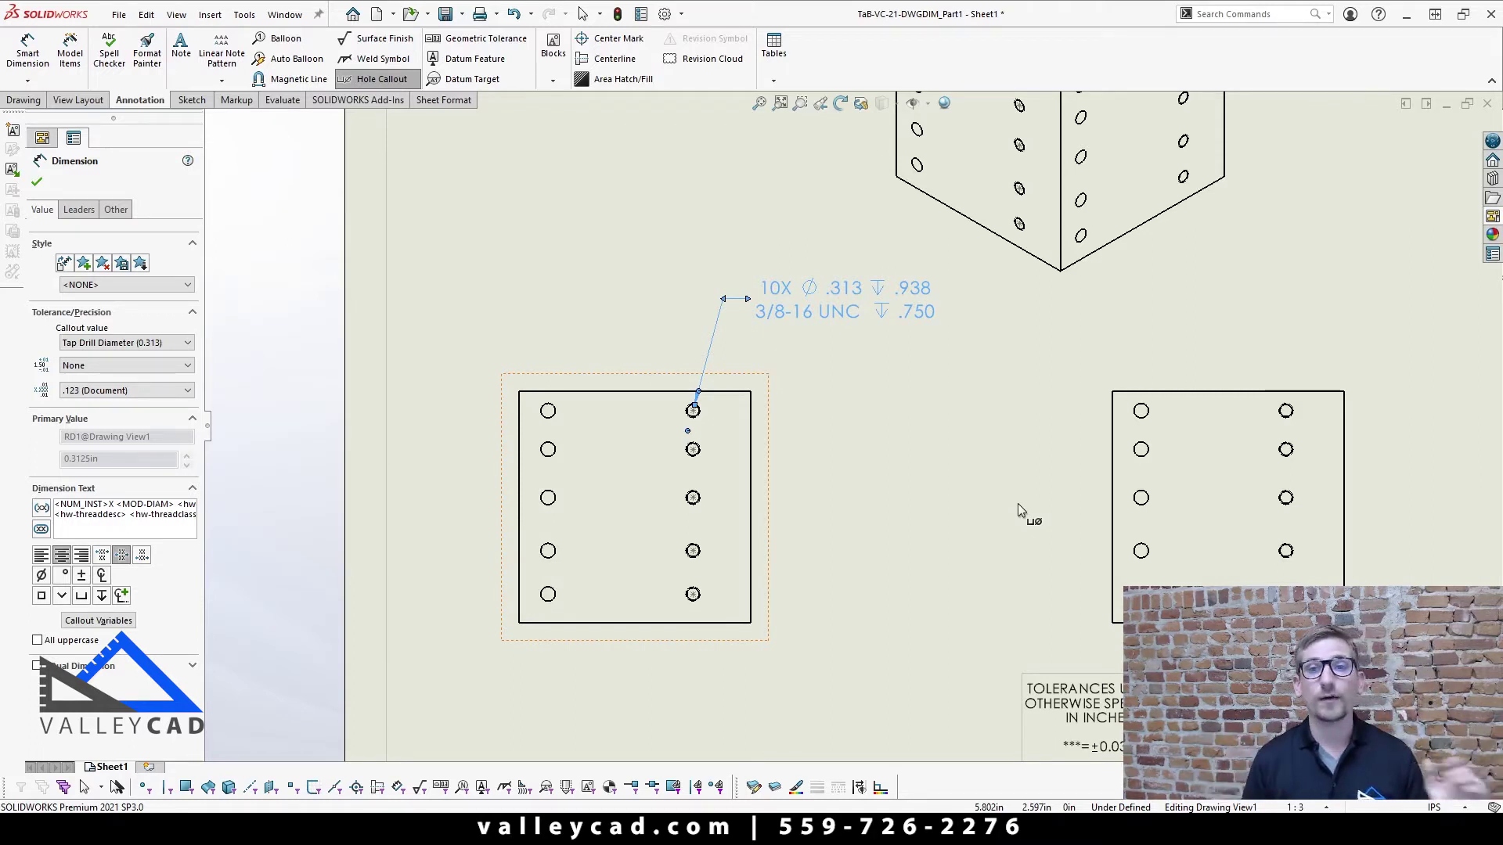
left_click(866, 462)
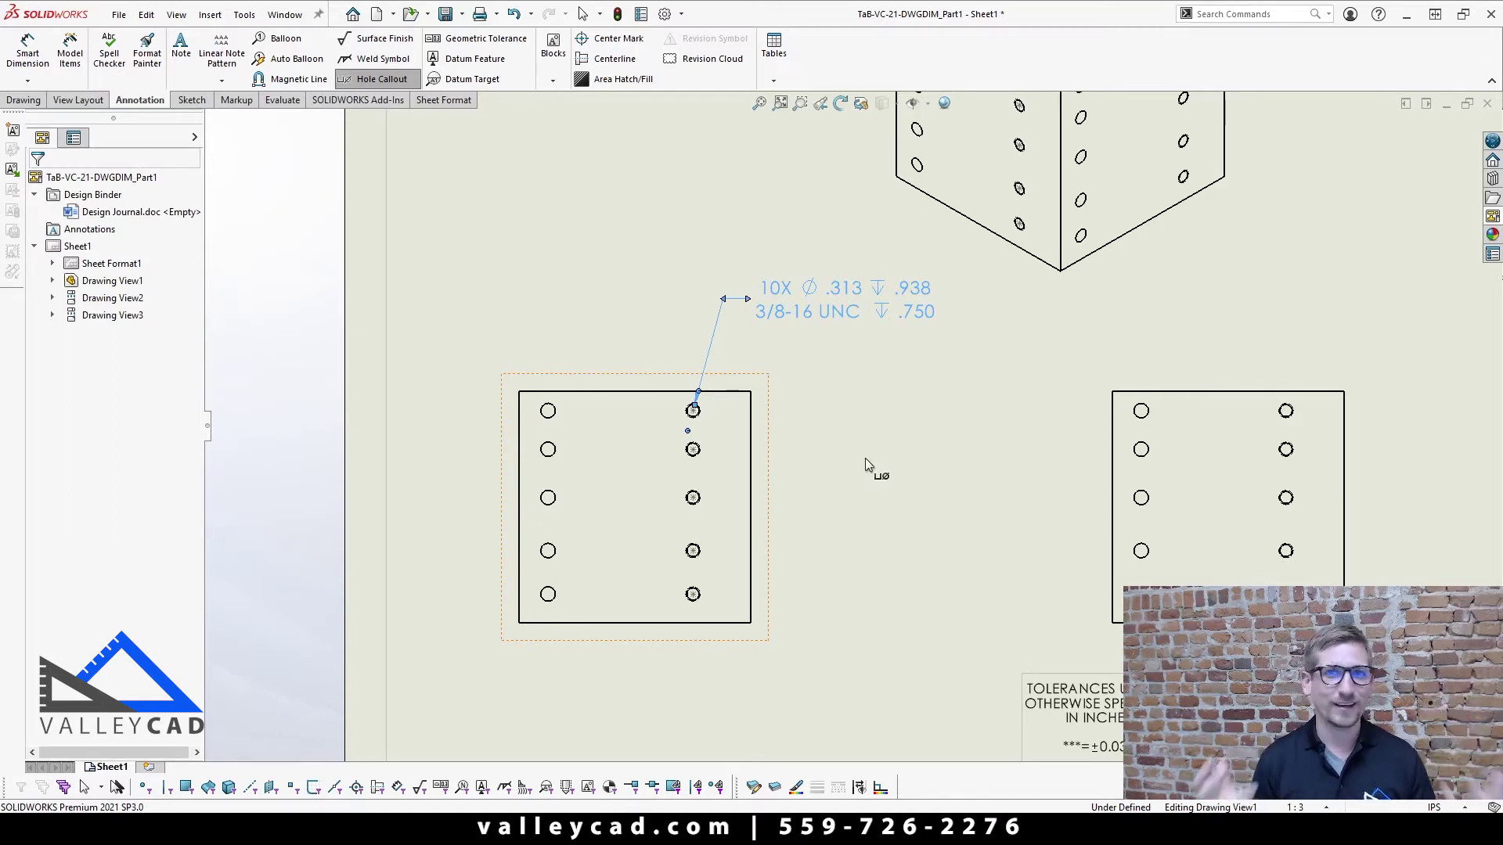
key("Escape")
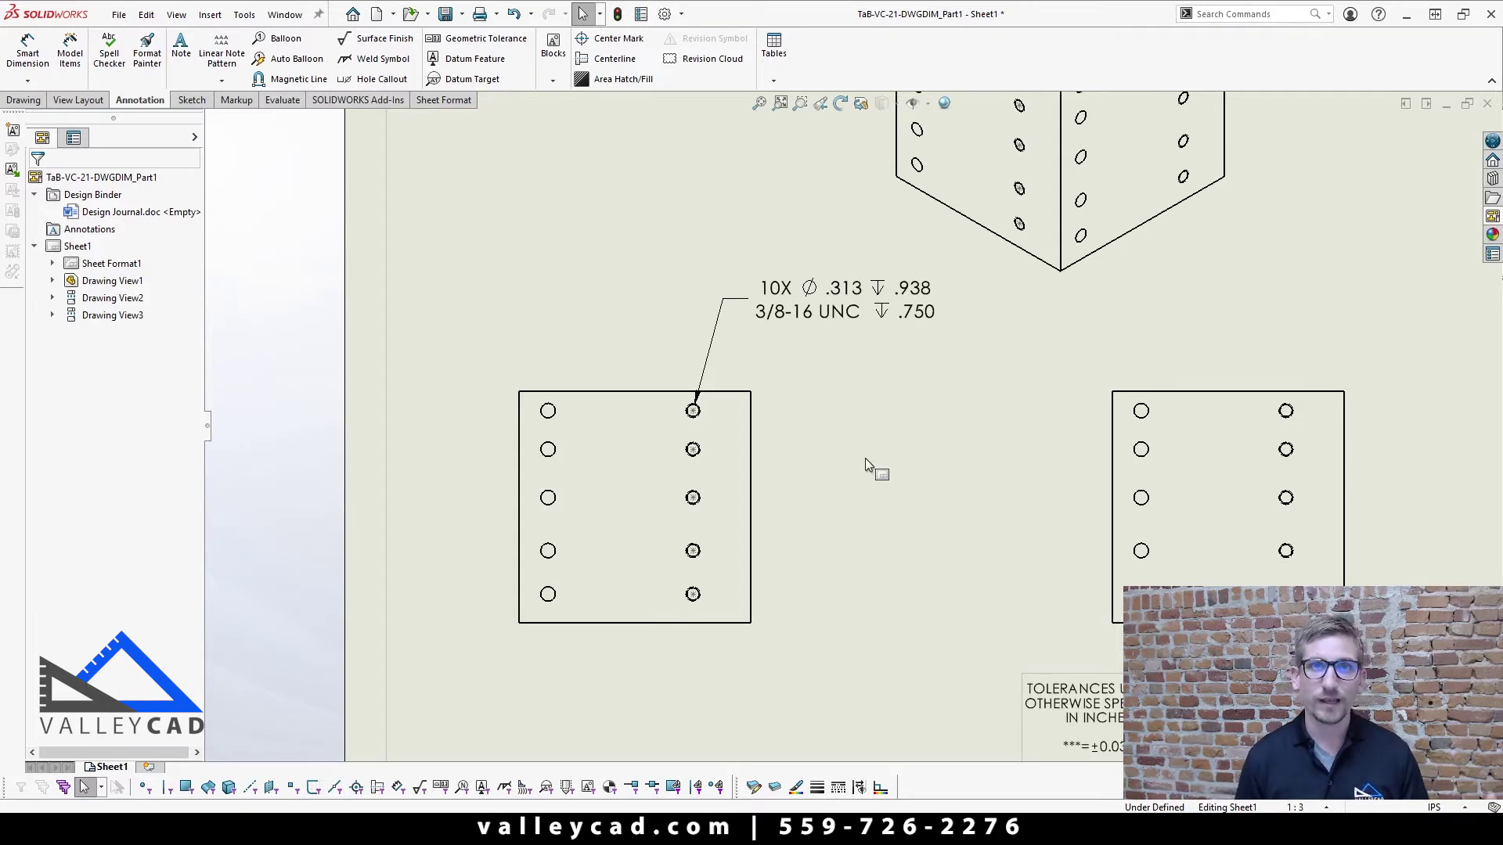
- Add vertical dimensions .750, 1.125 and 1.375 up the left hole column, left of the view
left_click(27, 49)
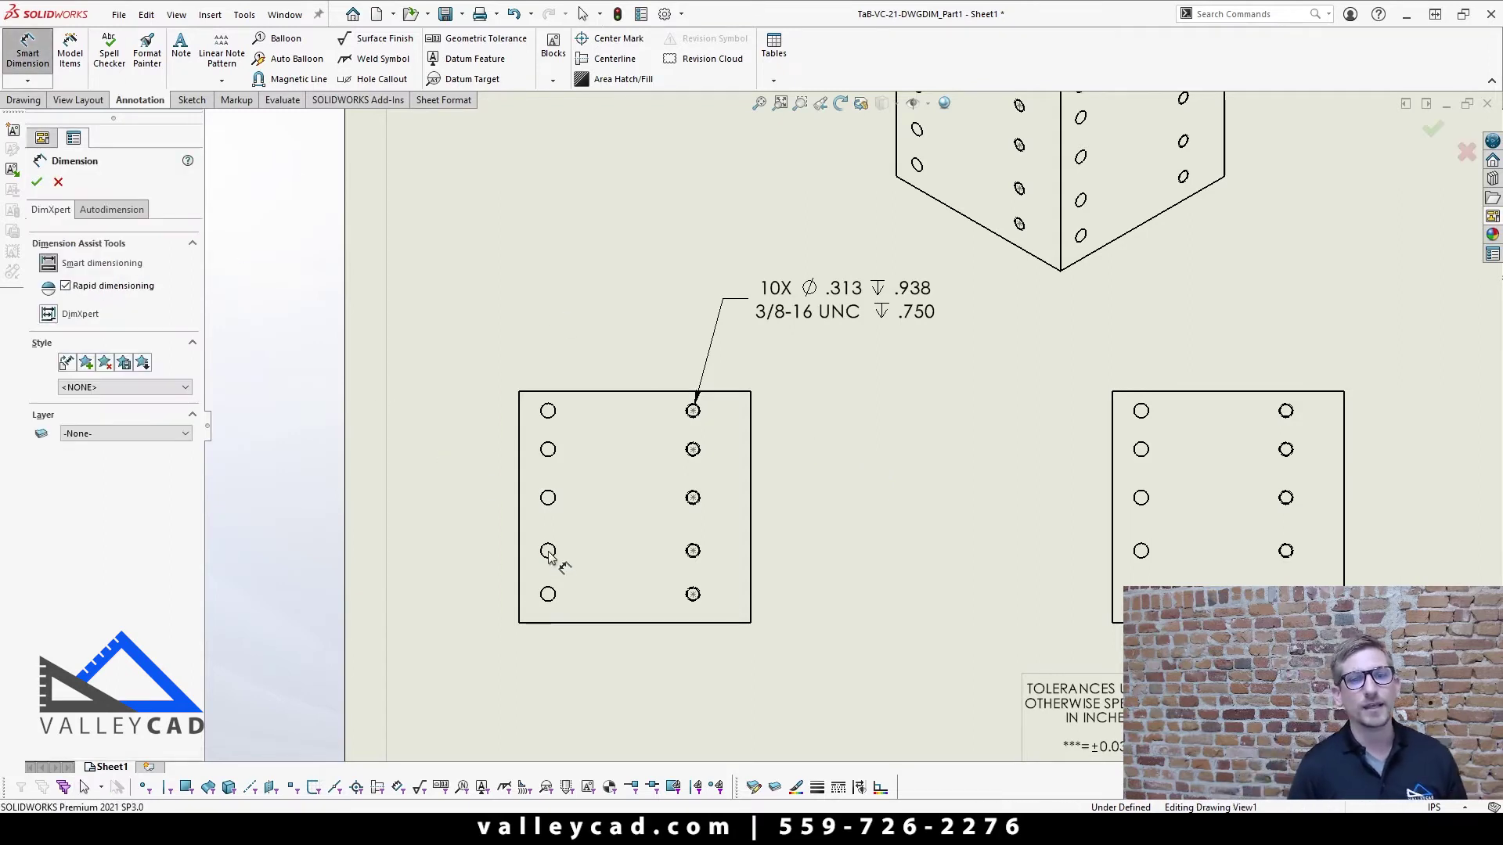
left_click(560, 623)
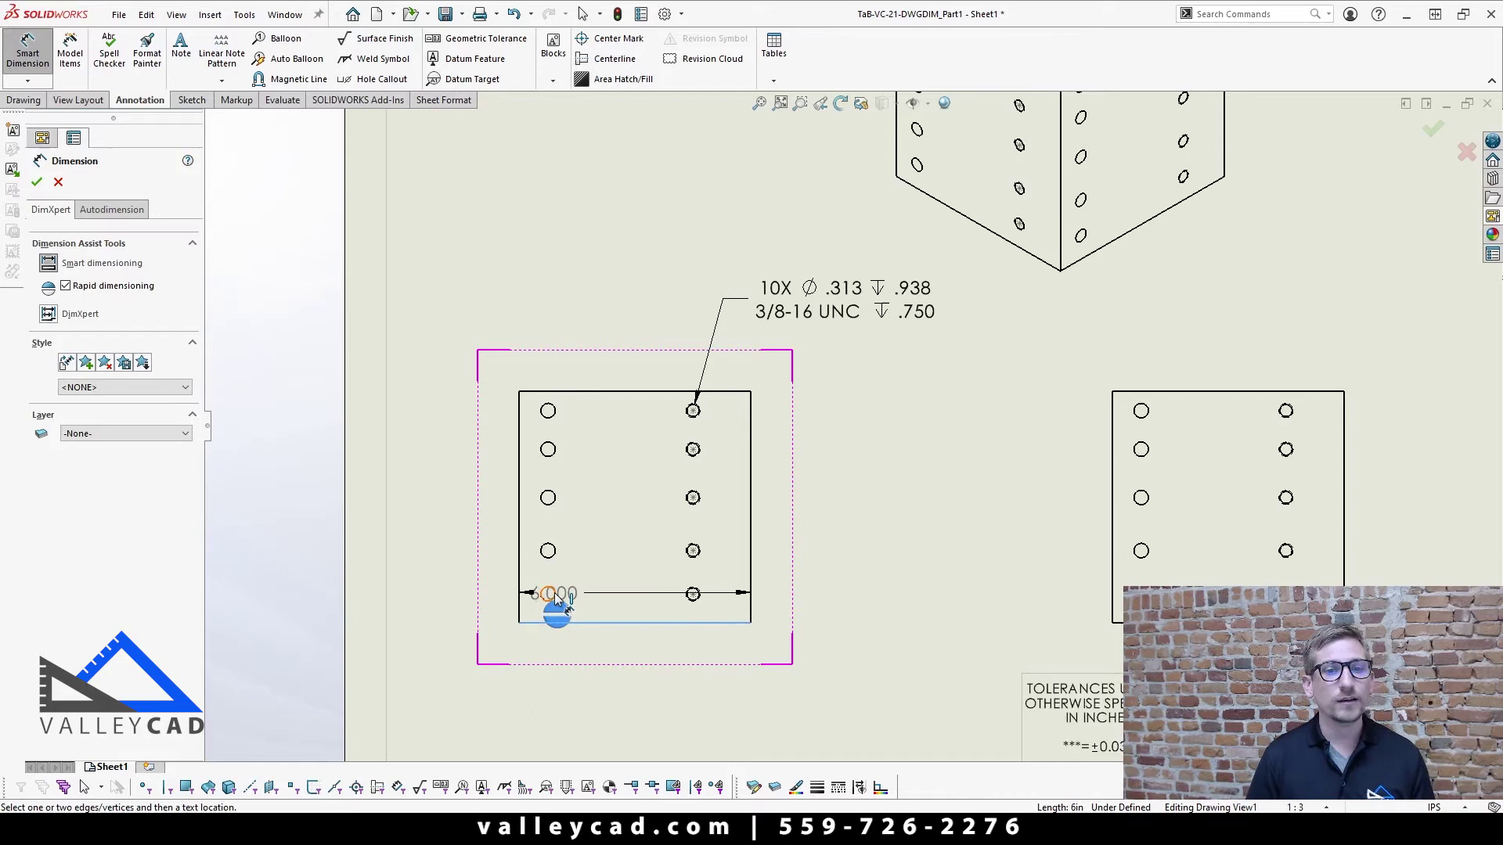
left_click(556, 597)
left_click(554, 596)
scroll(552, 595, "down", 5)
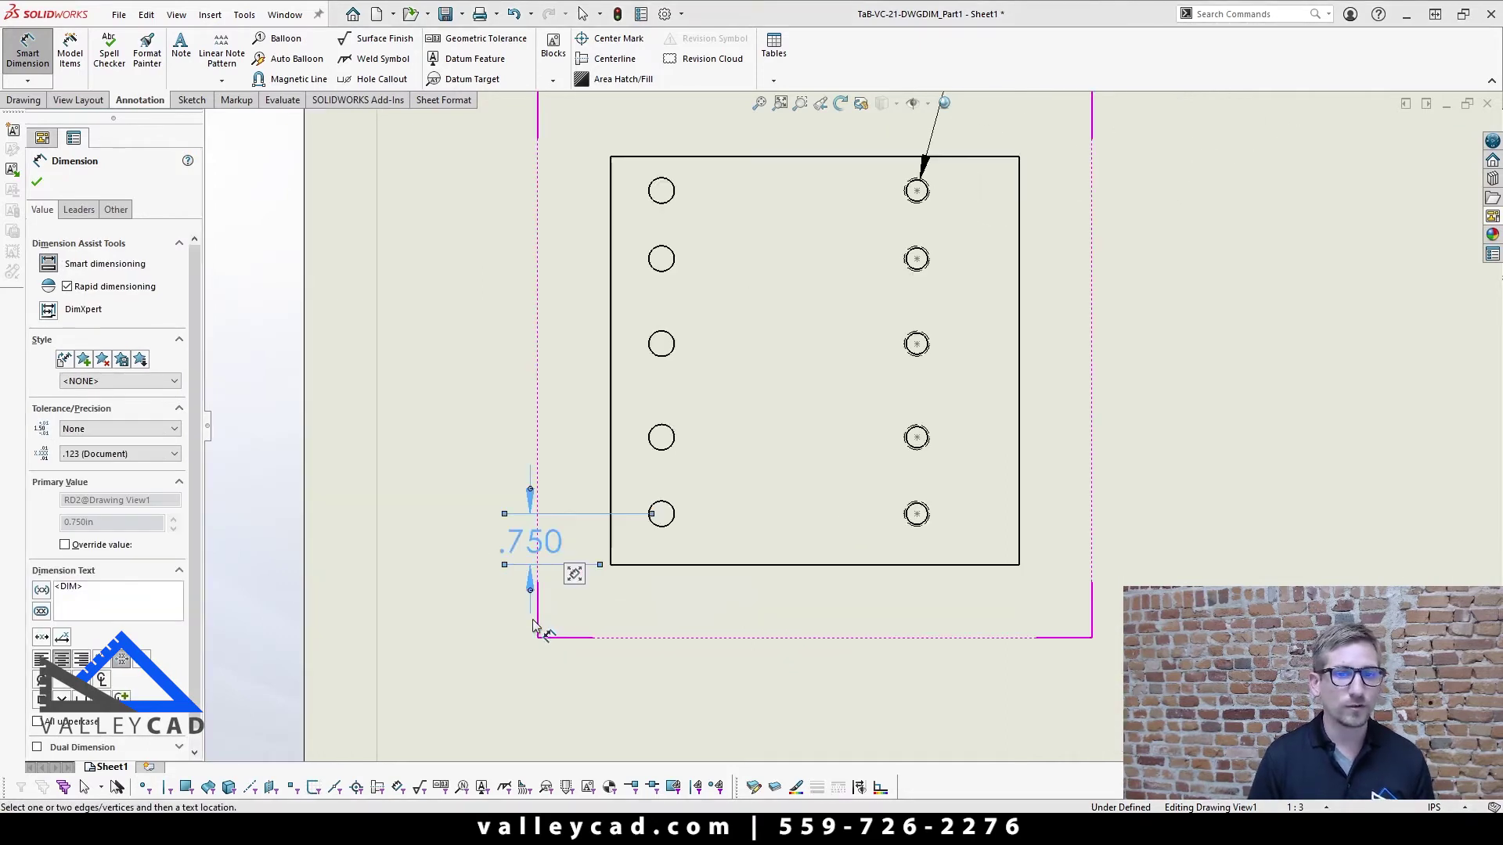
left_click(744, 459)
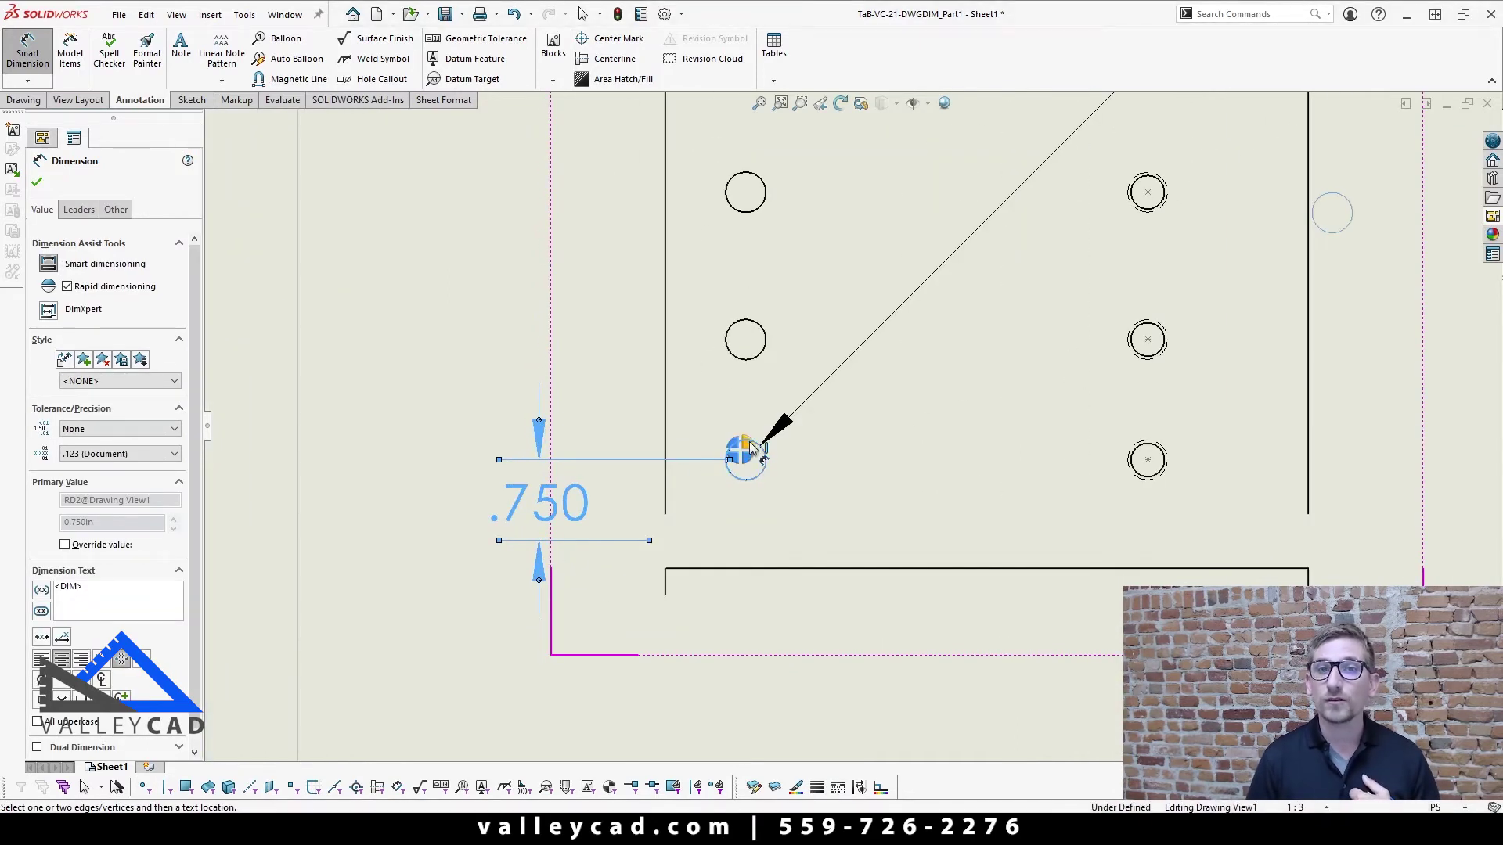
left_click(750, 362)
left_click(756, 362)
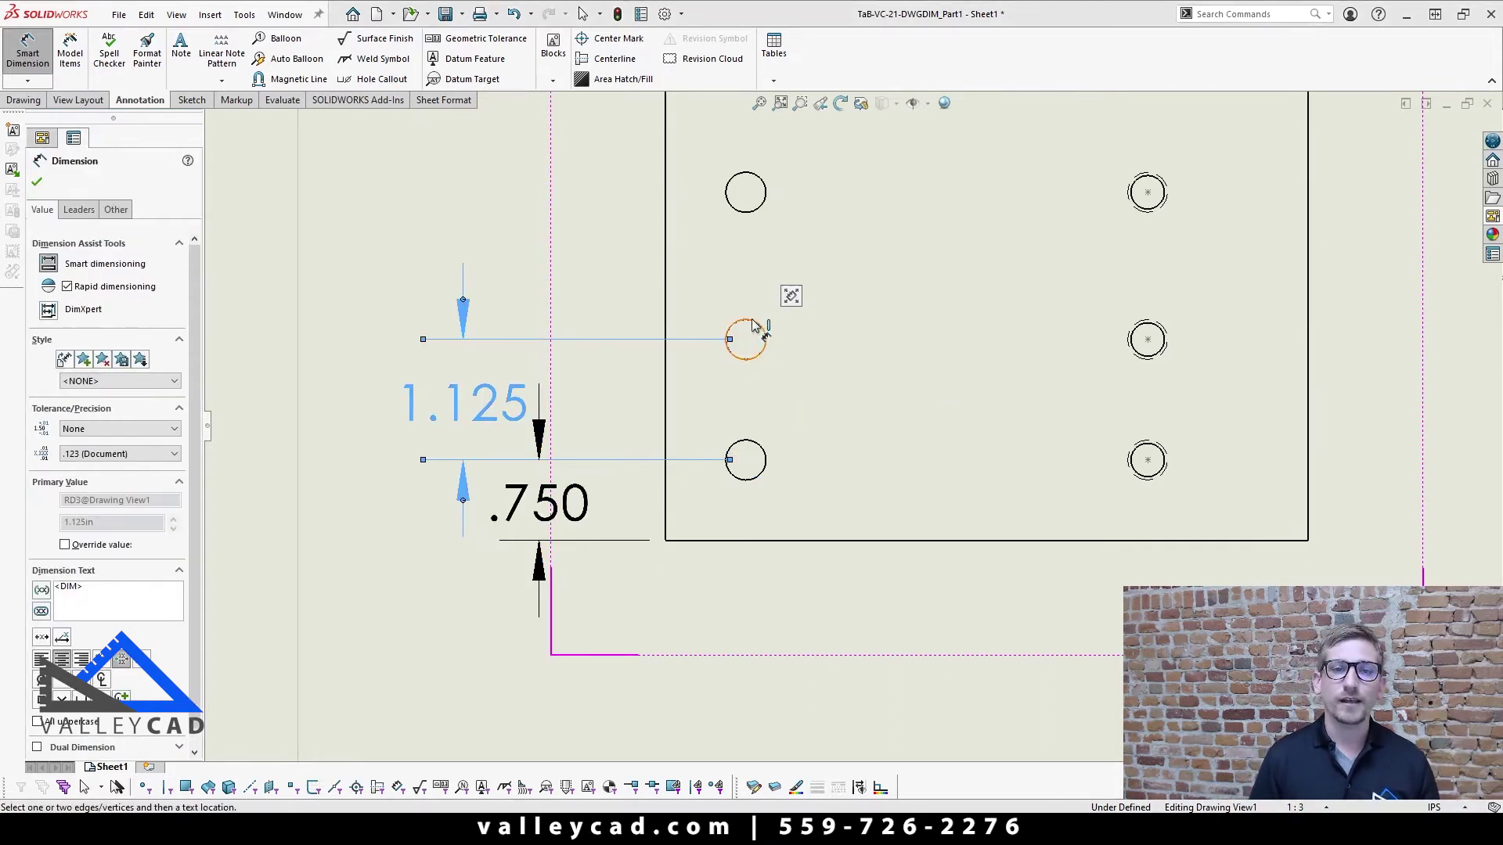
left_click(752, 326)
left_click(739, 216)
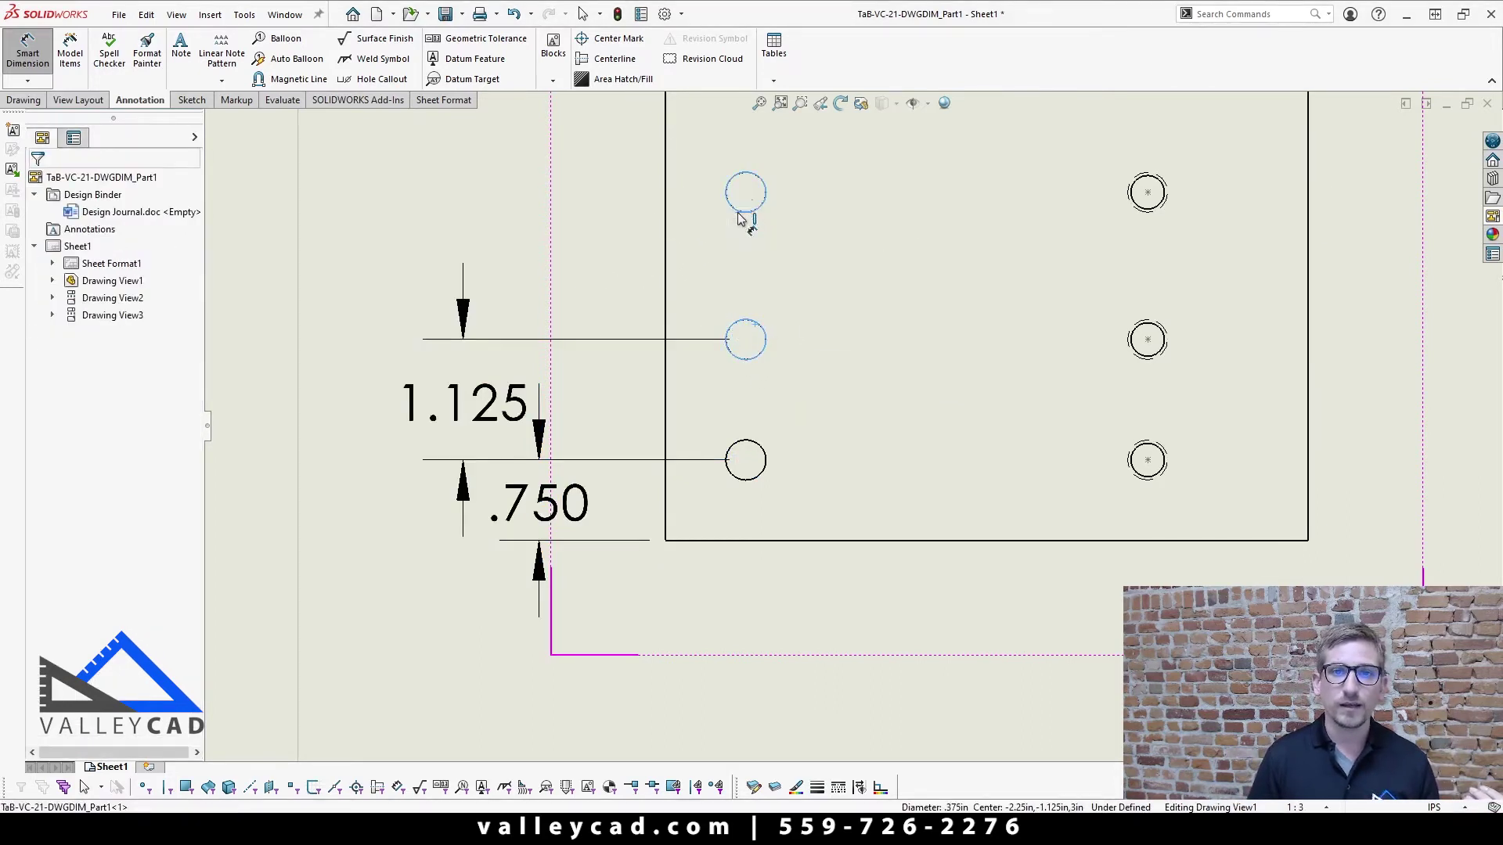
left_click(743, 209)
scroll(831, 601, "up", 2)
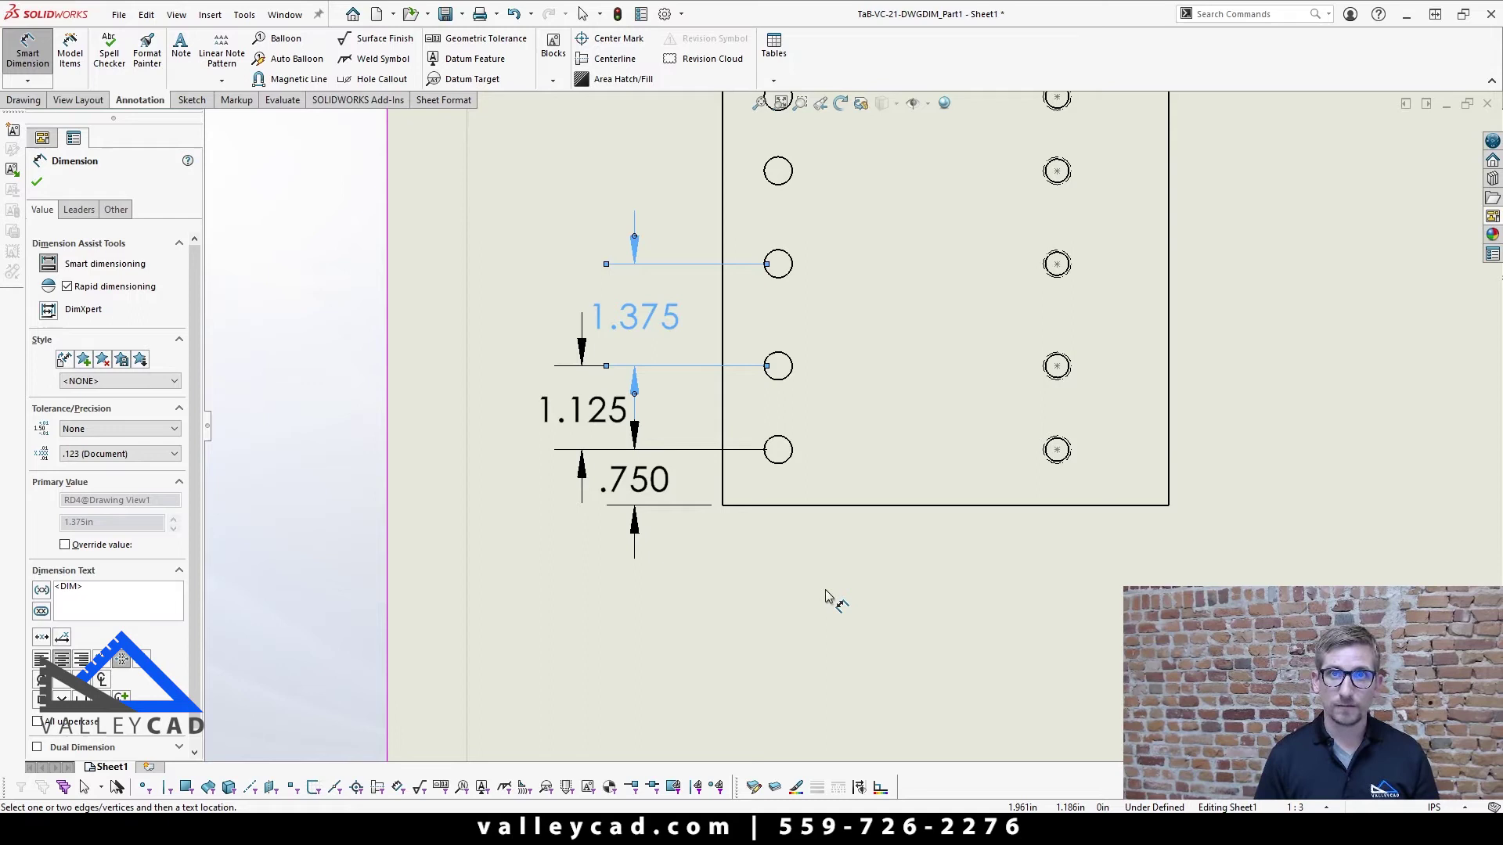
key("Escape")
scroll(828, 599, "up", 2)
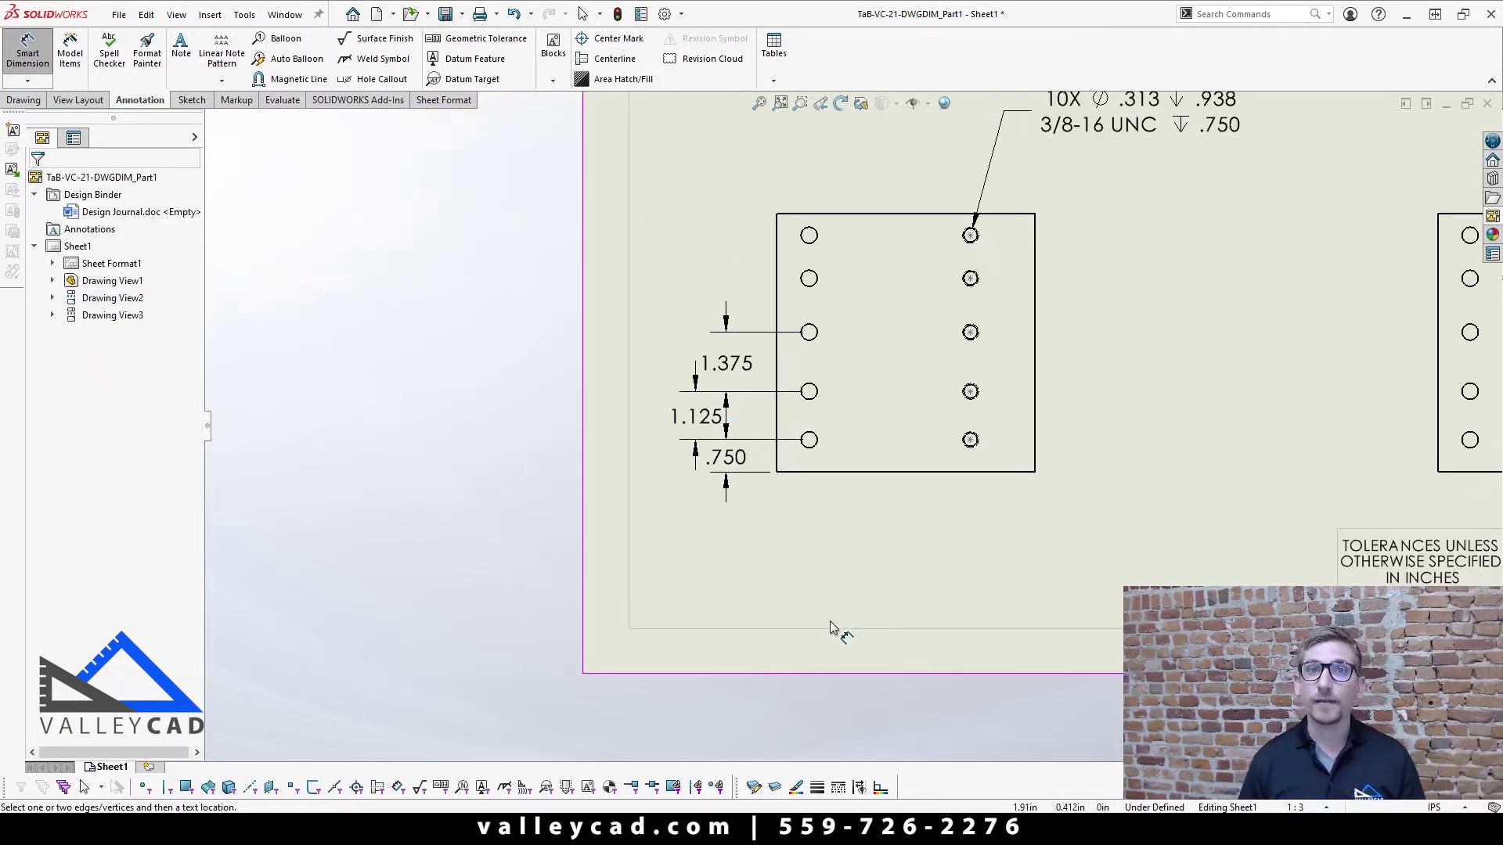
- Box-select and delete the .750, 1.125 and 1.375 left-column dimensions
key("Escape")
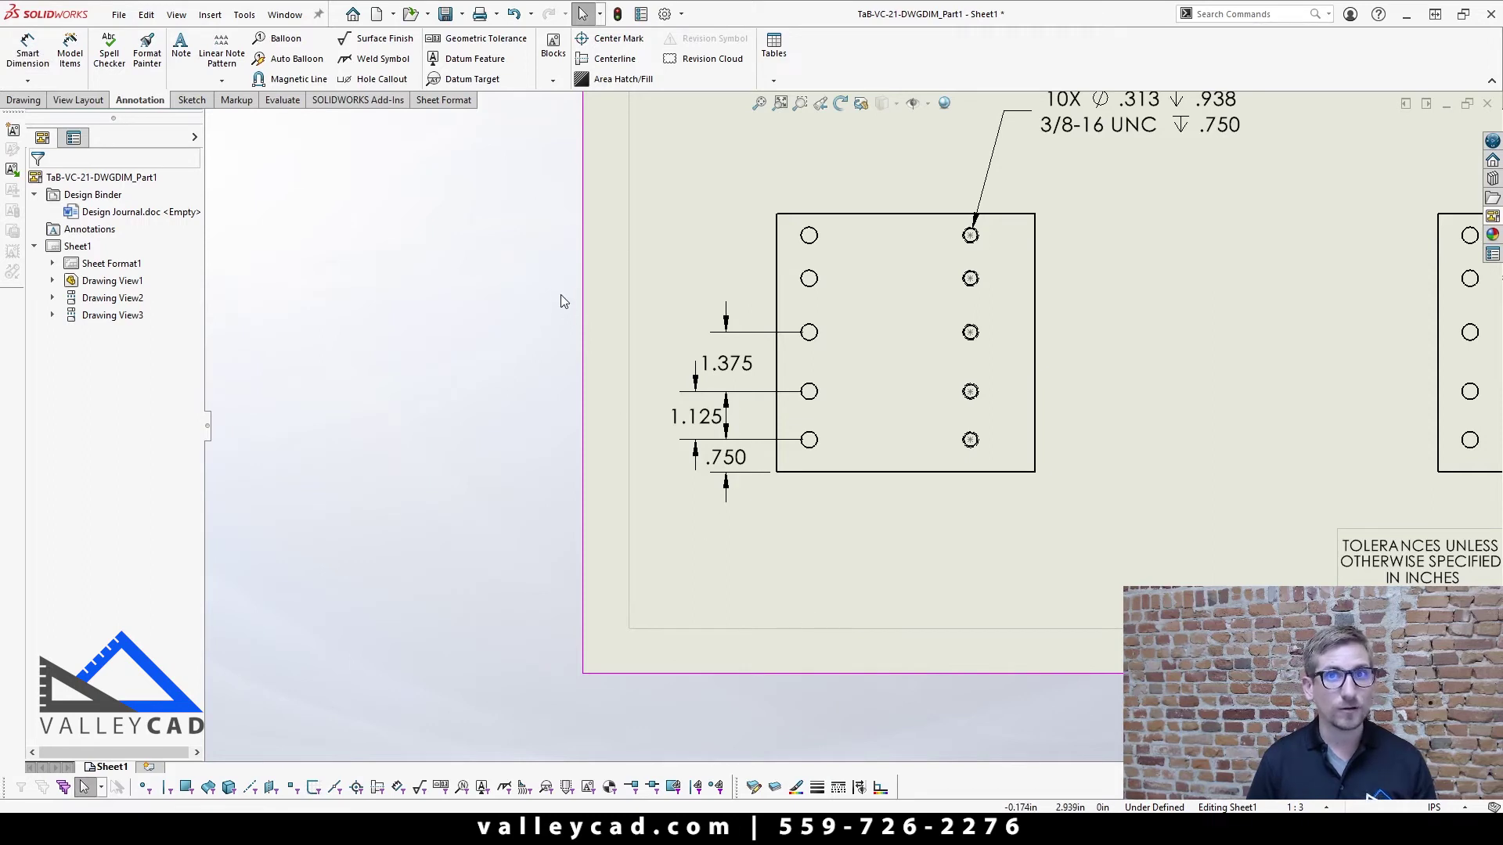
left_click_drag(528, 252, 882, 667)
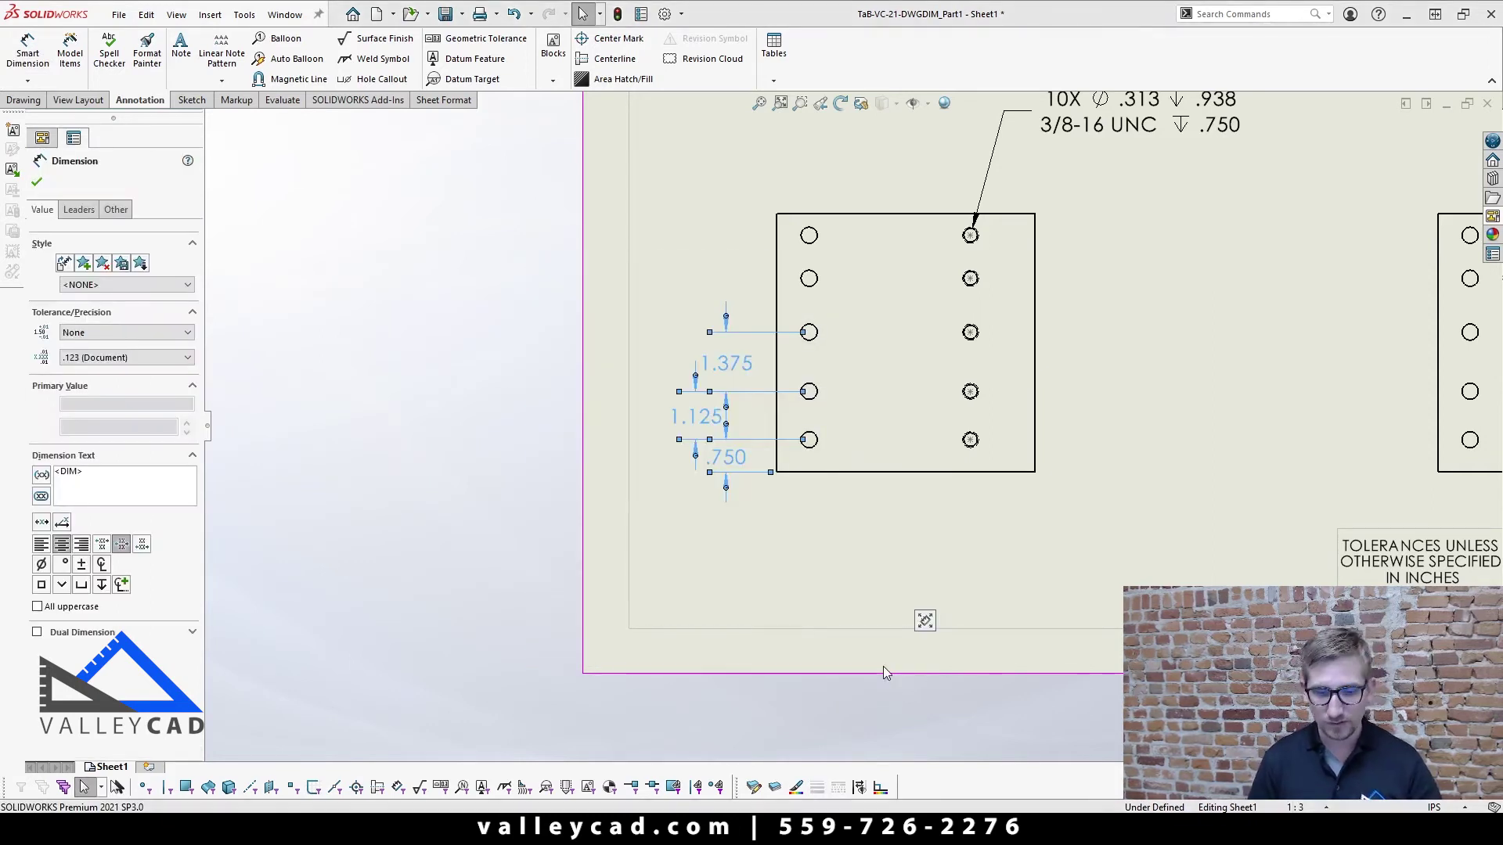
key("Delete")
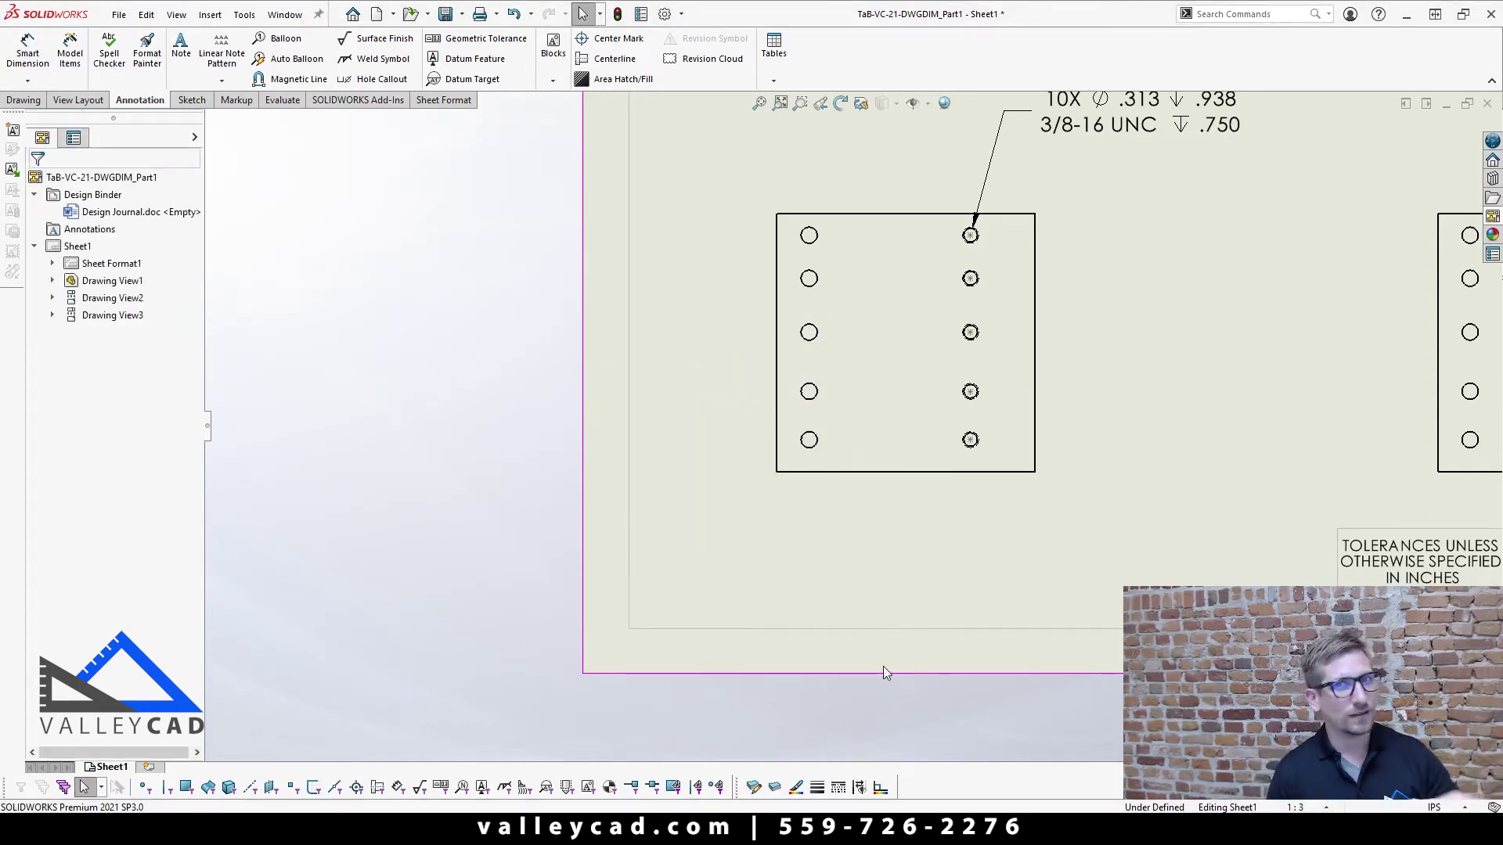
left_click(32, 85)
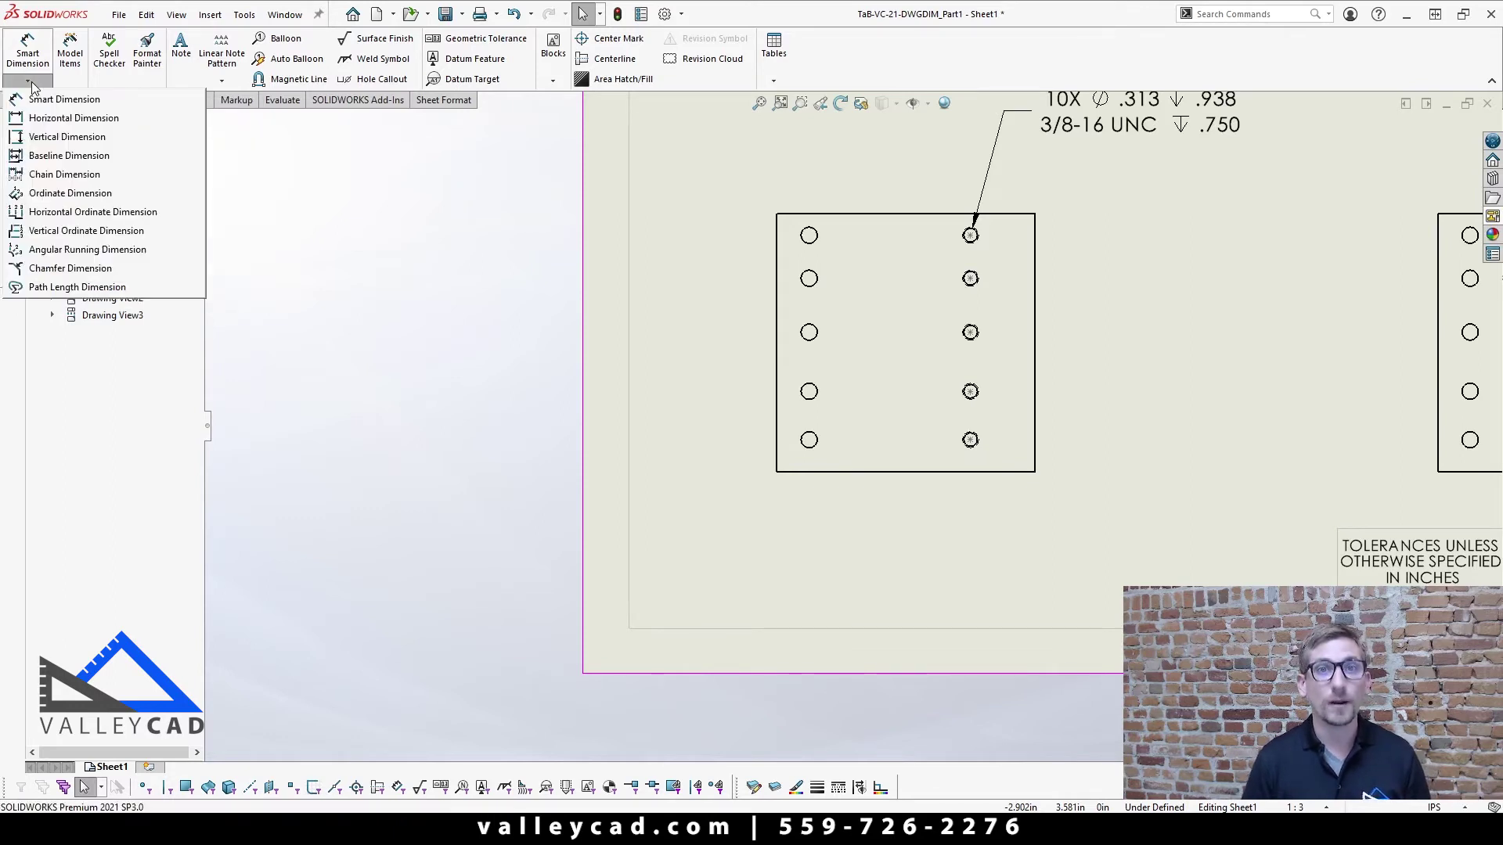
- Start a chain from the bottom edge with .750 and 1.125 to the lower left holes
left_click(91, 182)
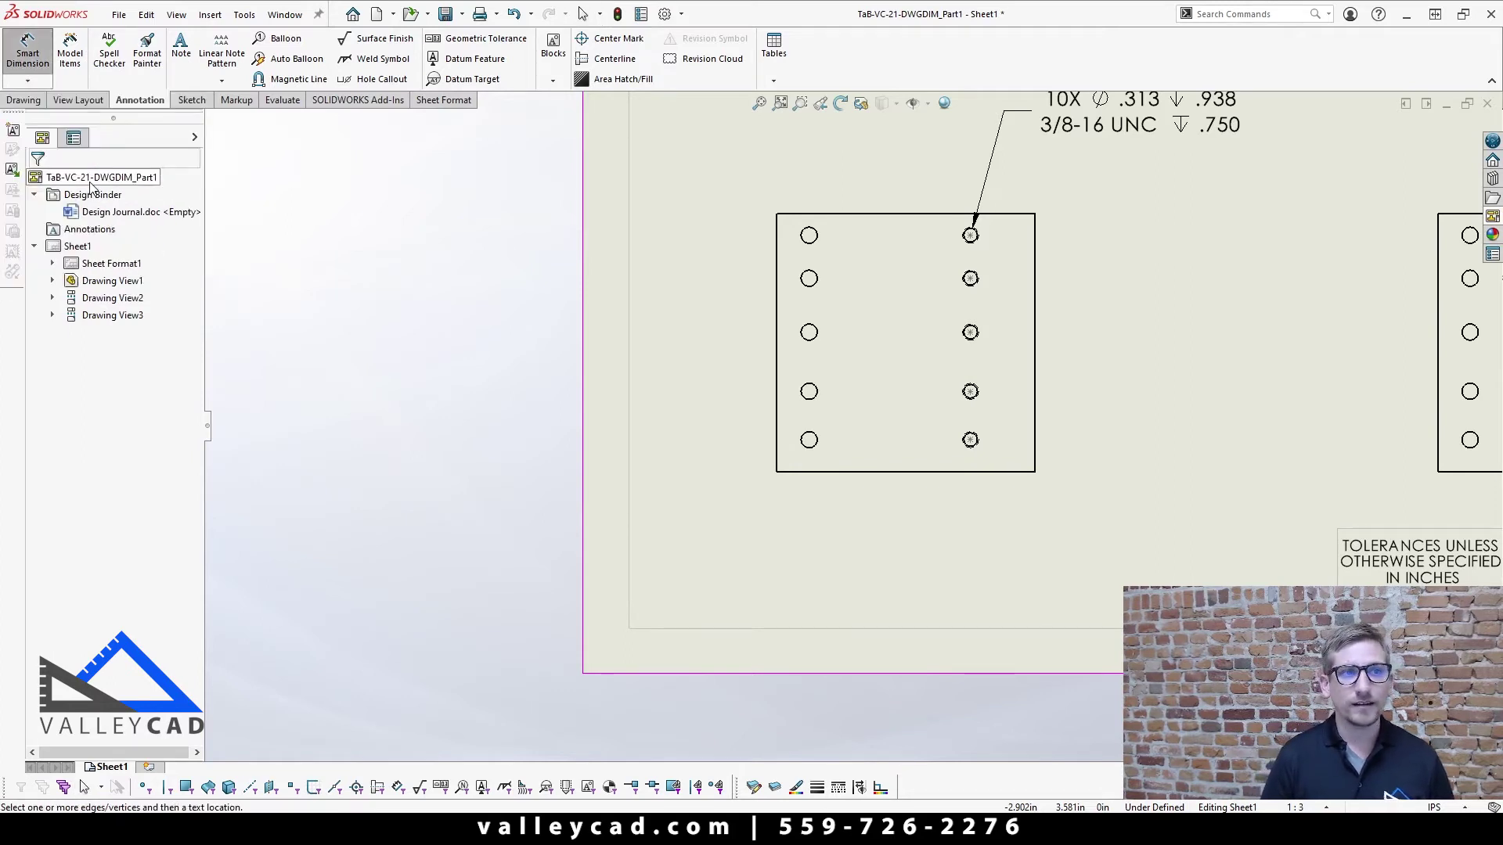
left_click(800, 479)
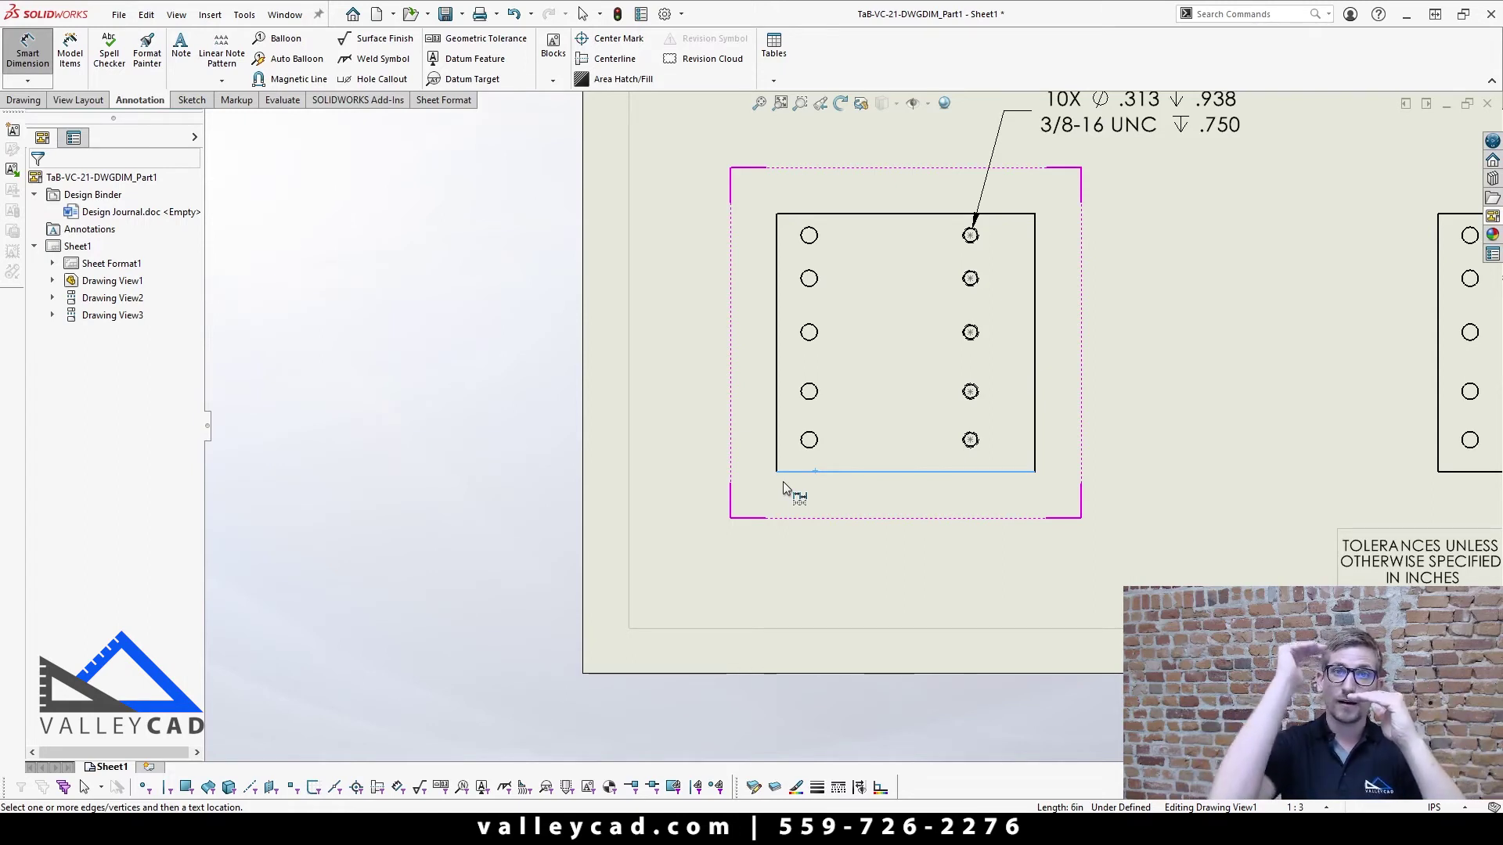
scroll(785, 481, "down", 2)
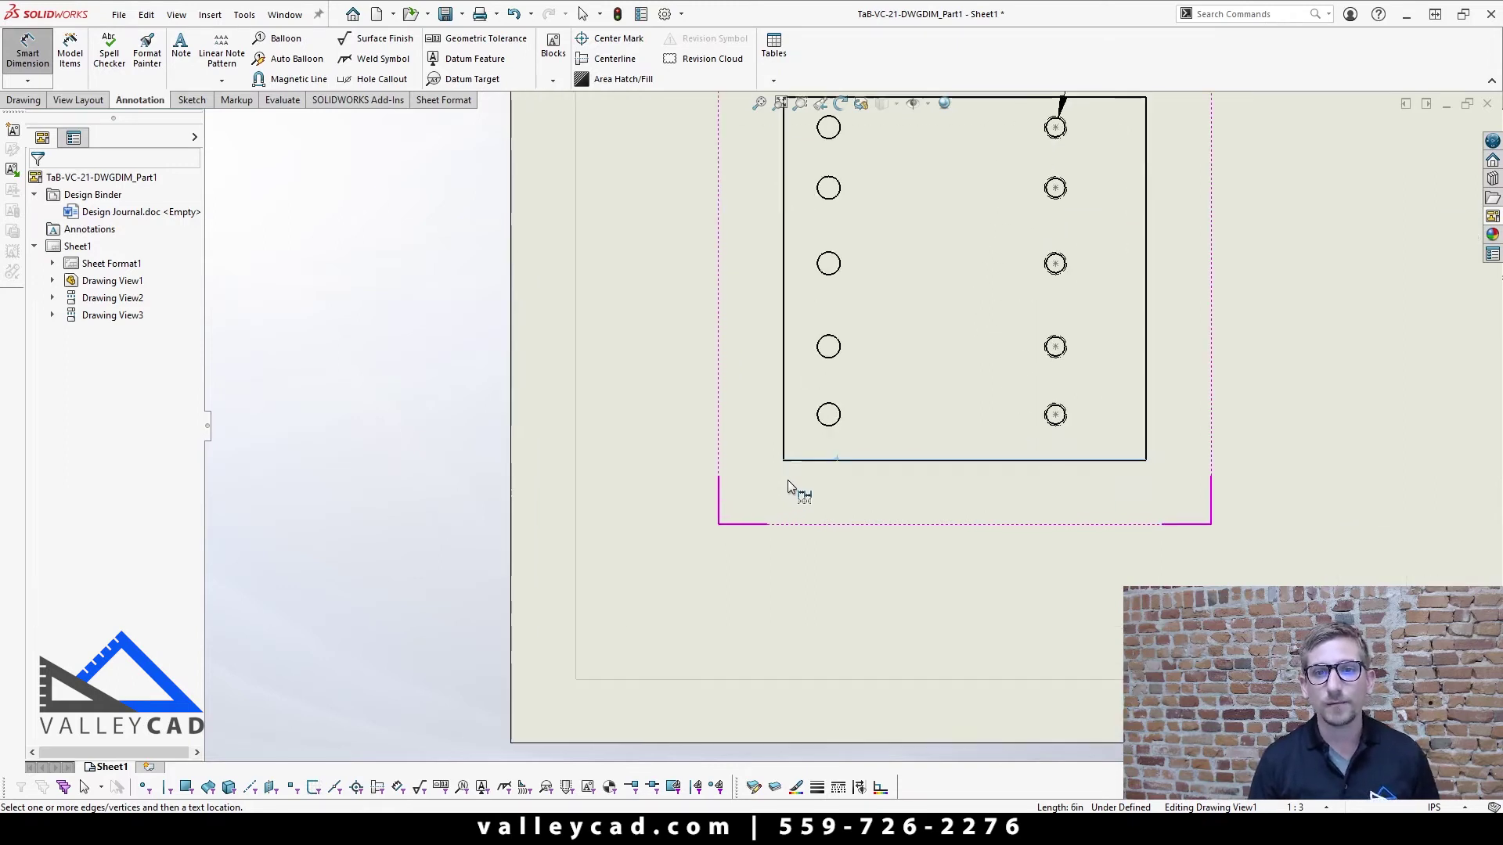
left_click(814, 461)
left_click(829, 423)
left_click(823, 431)
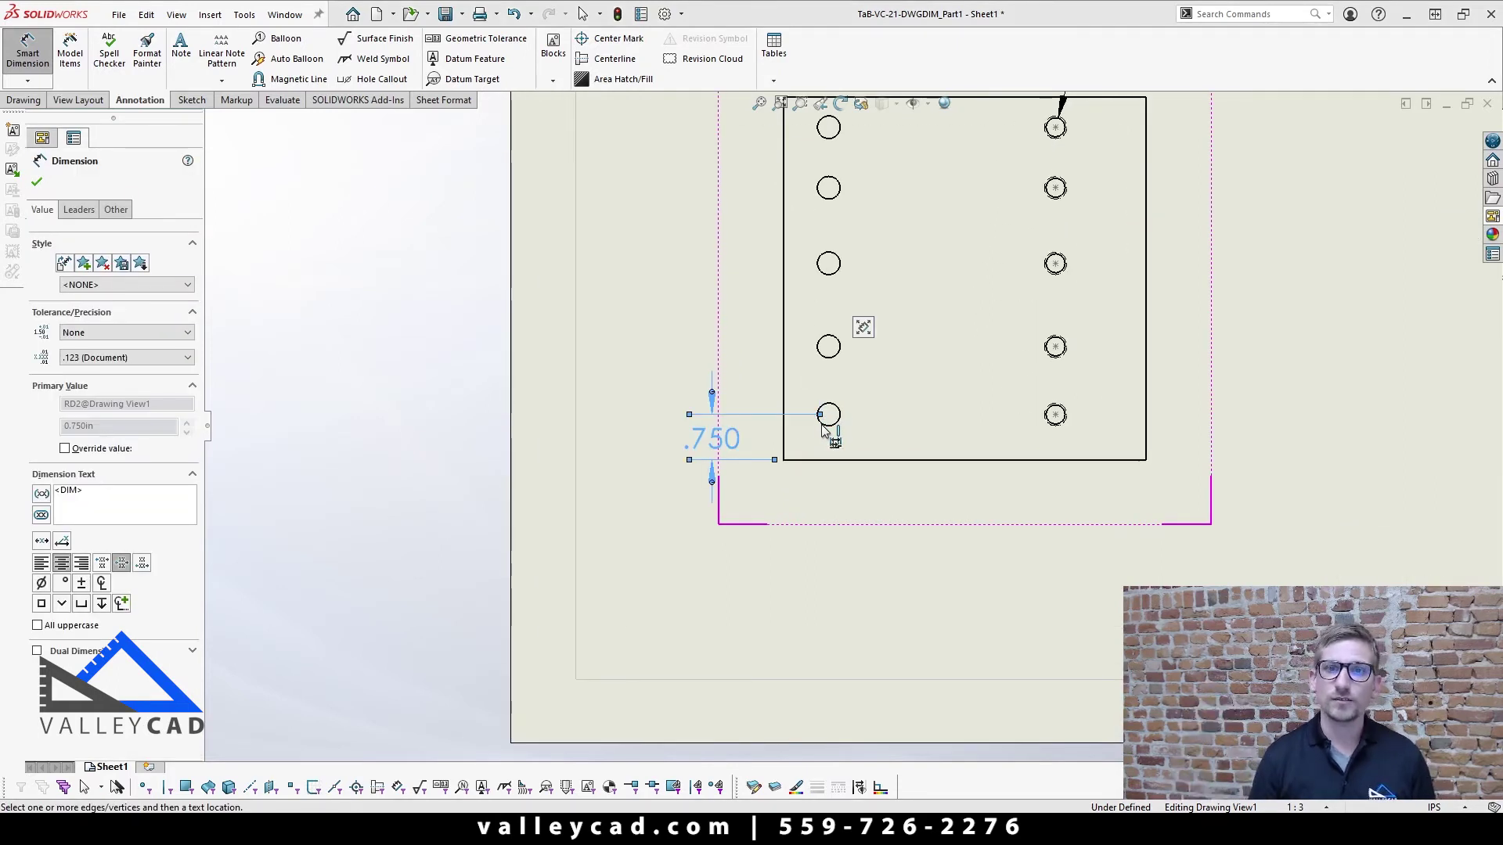
left_click(824, 428)
left_click(829, 358)
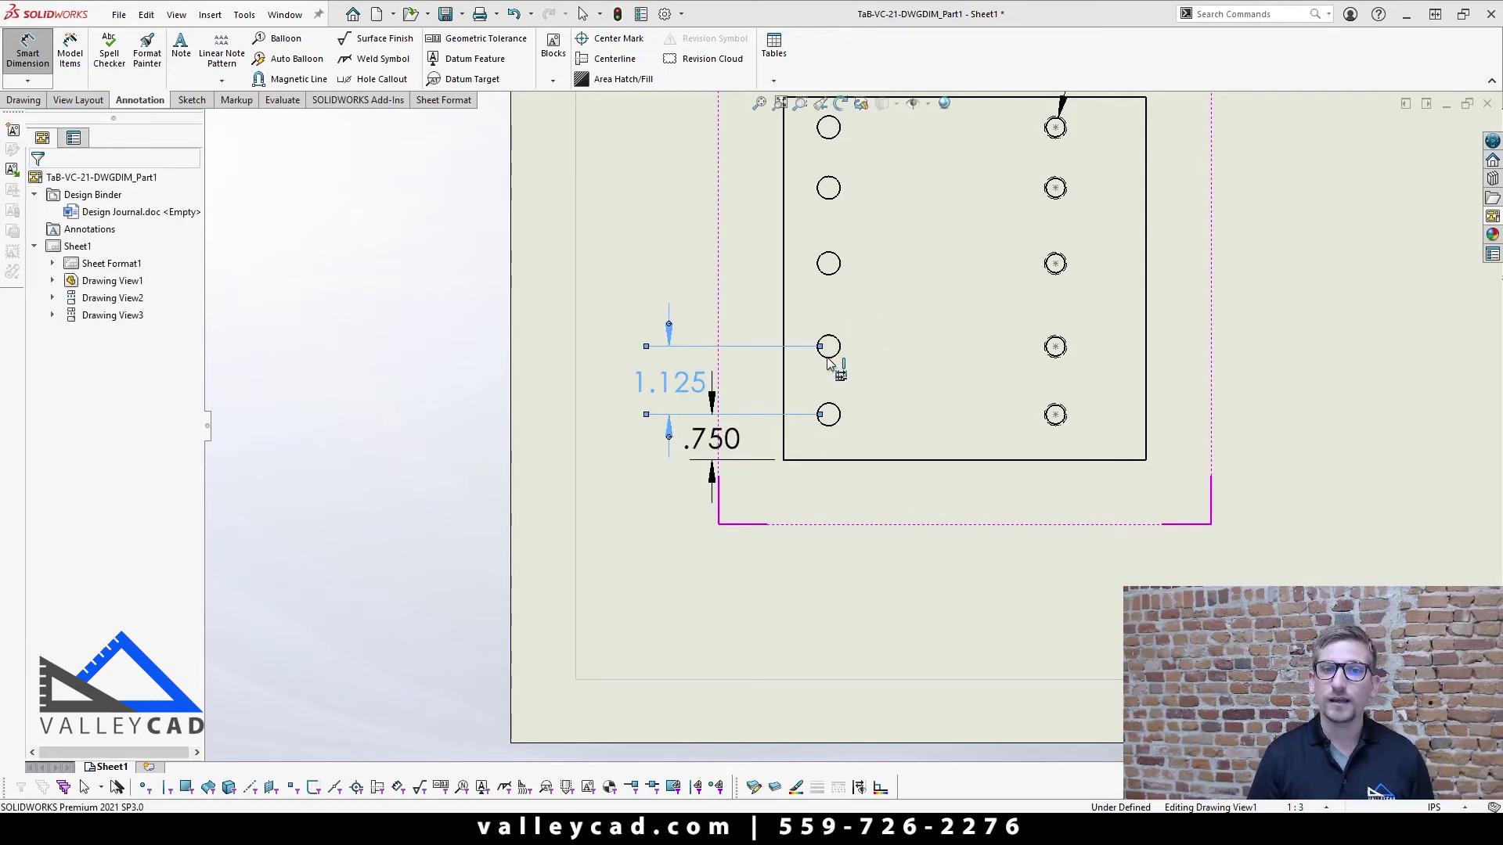
left_click(829, 358)
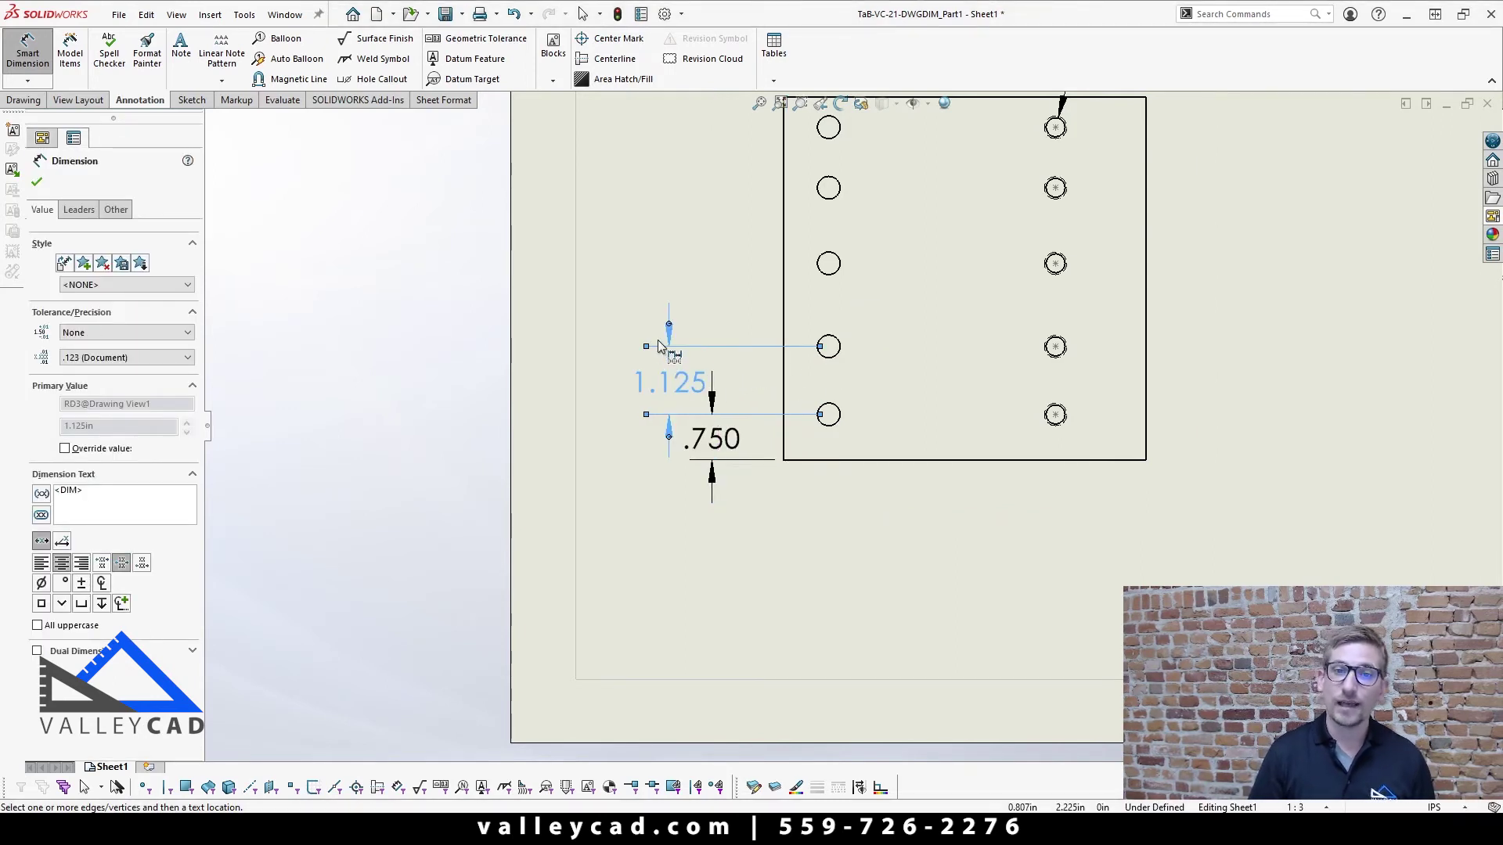
- Extend the chain with 1.375, 1.250, 1.000 and .500 up to the top edge
left_click(833, 274)
left_click(835, 187)
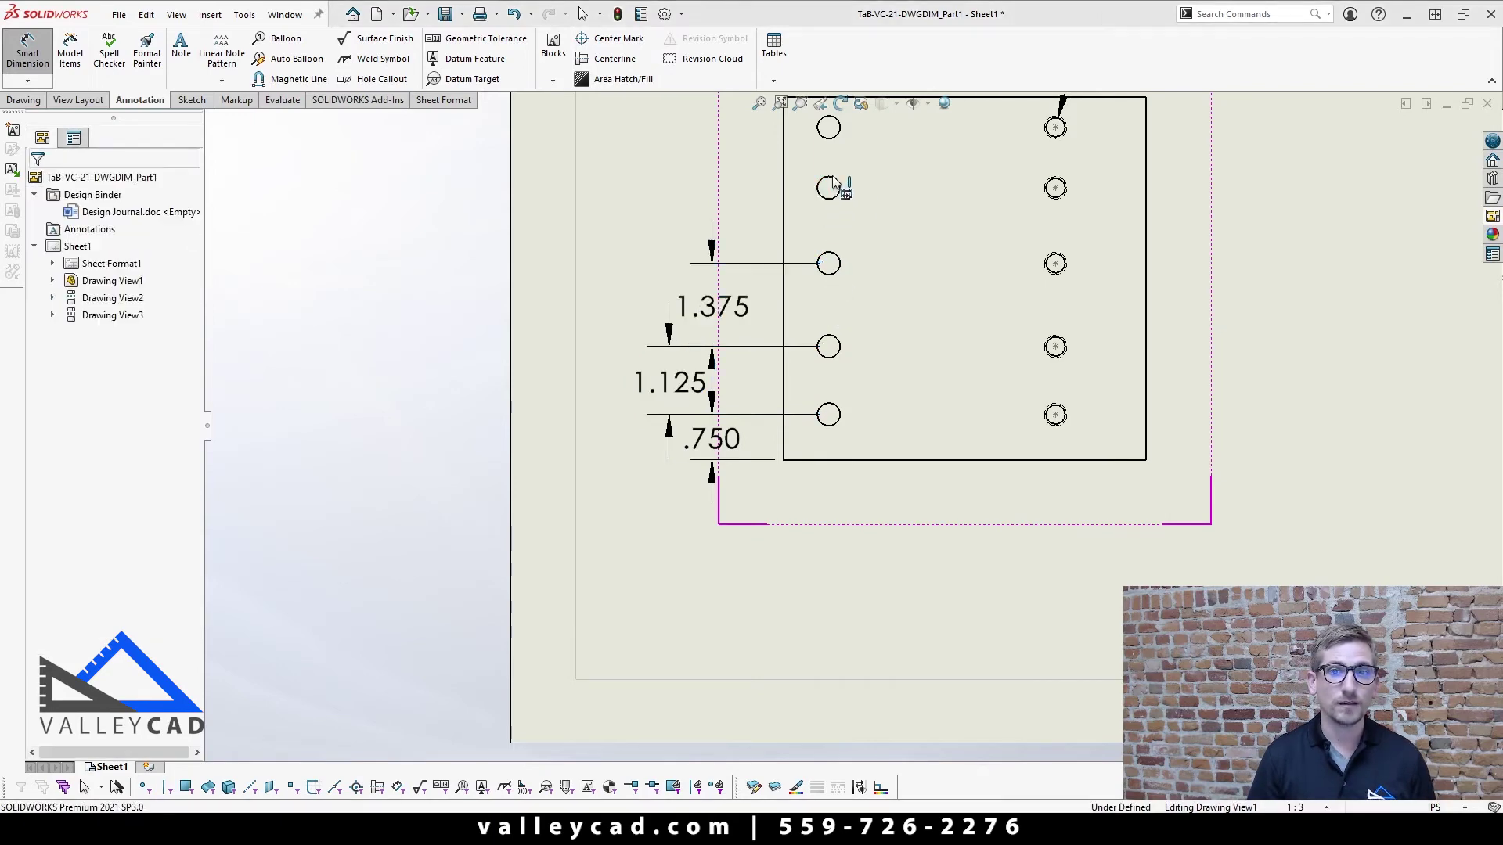
left_click(834, 188)
left_click(831, 132)
left_click(932, 275)
scroll(916, 274, "up", 3)
scroll(904, 271, "down", 2)
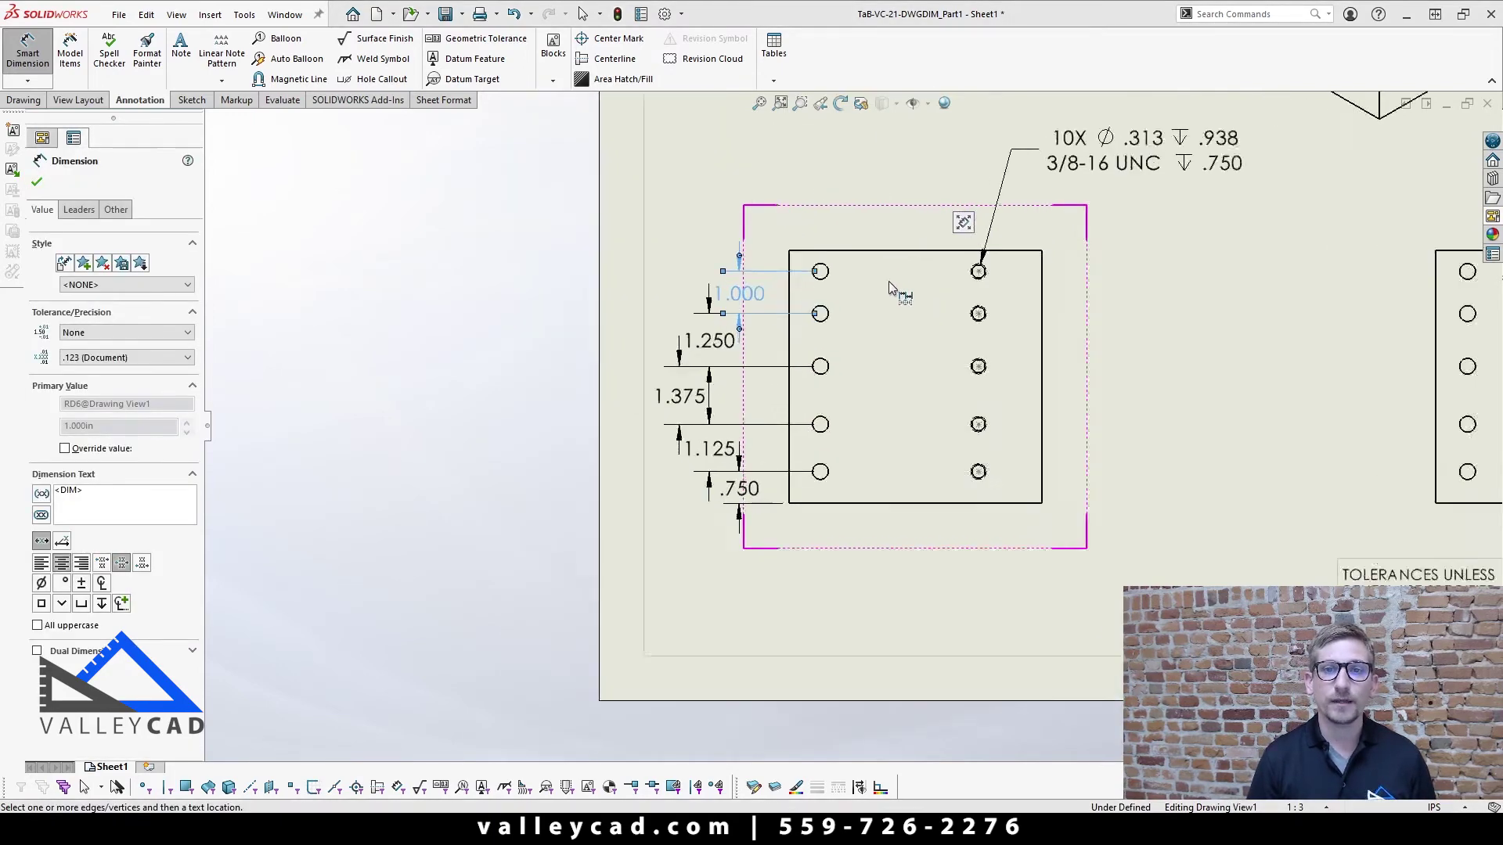
scroll(905, 270, "down", 1)
left_click(819, 271)
left_click(832, 250)
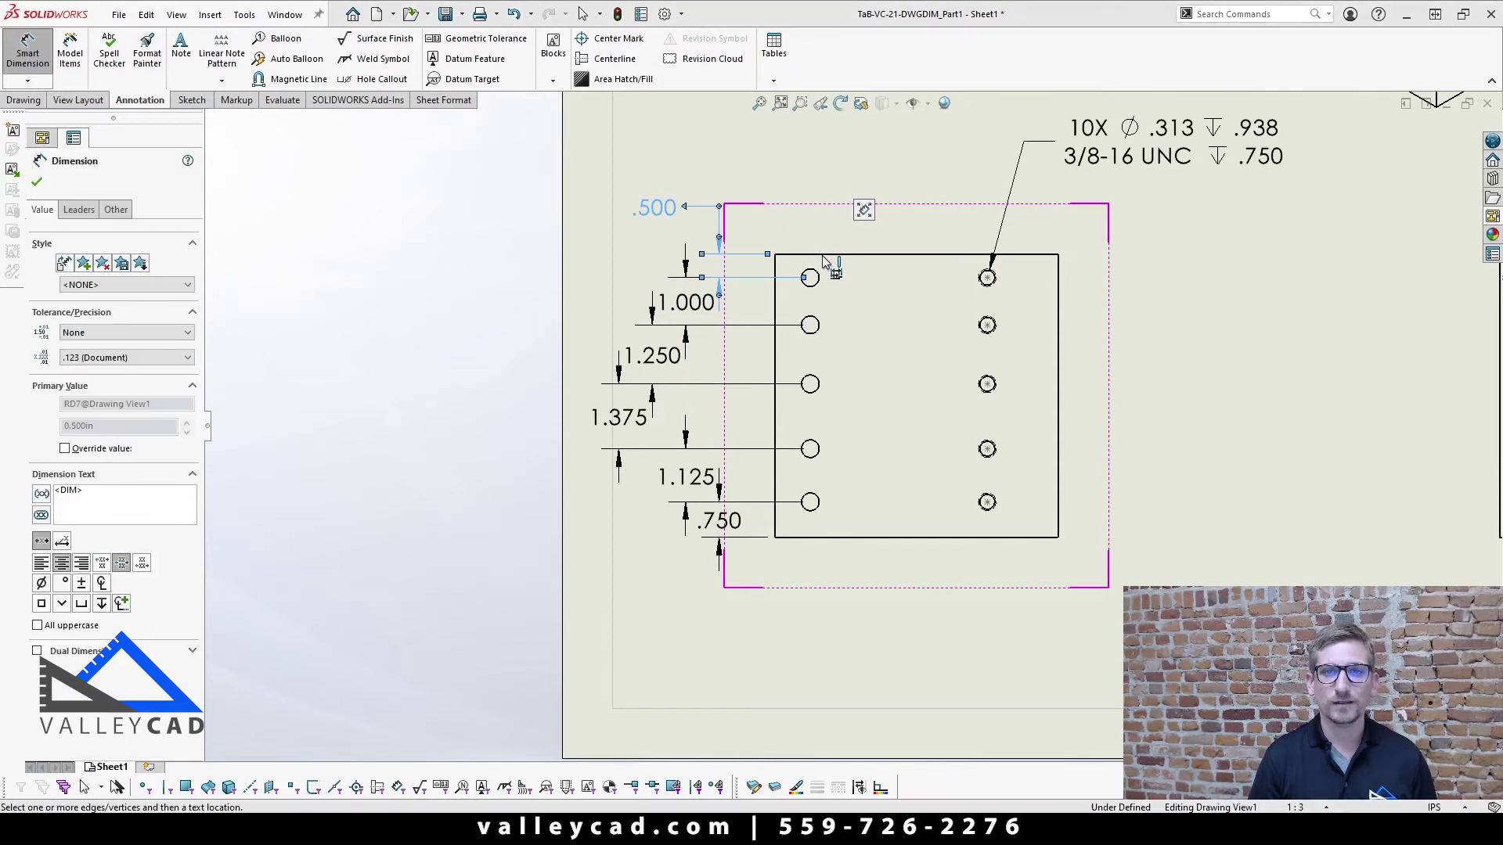
key("Escape")
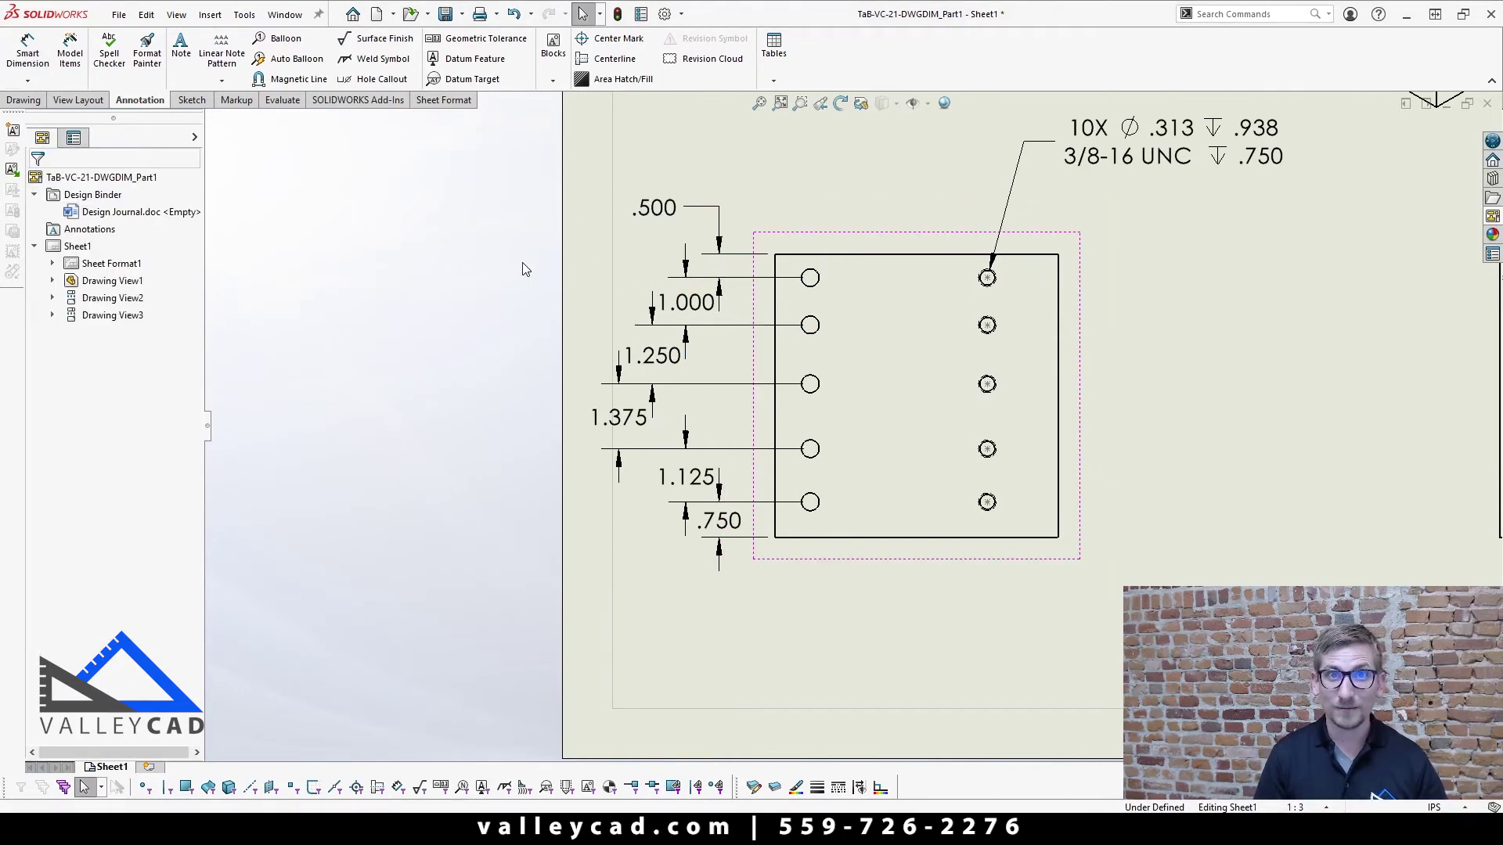
left_click_drag(864, 557, 929, 579)
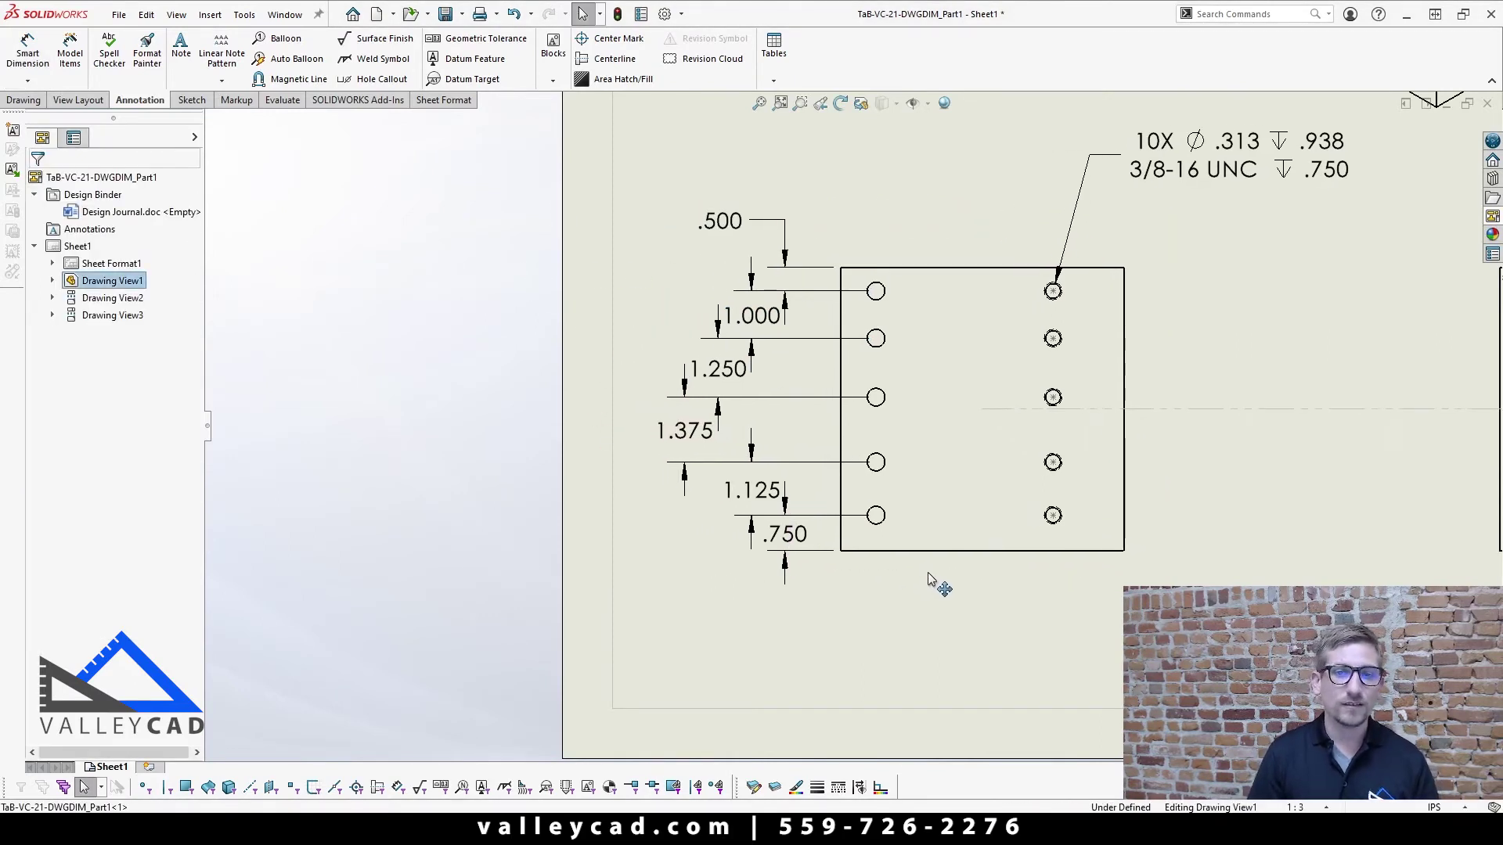
scroll(1014, 587, "up", 3)
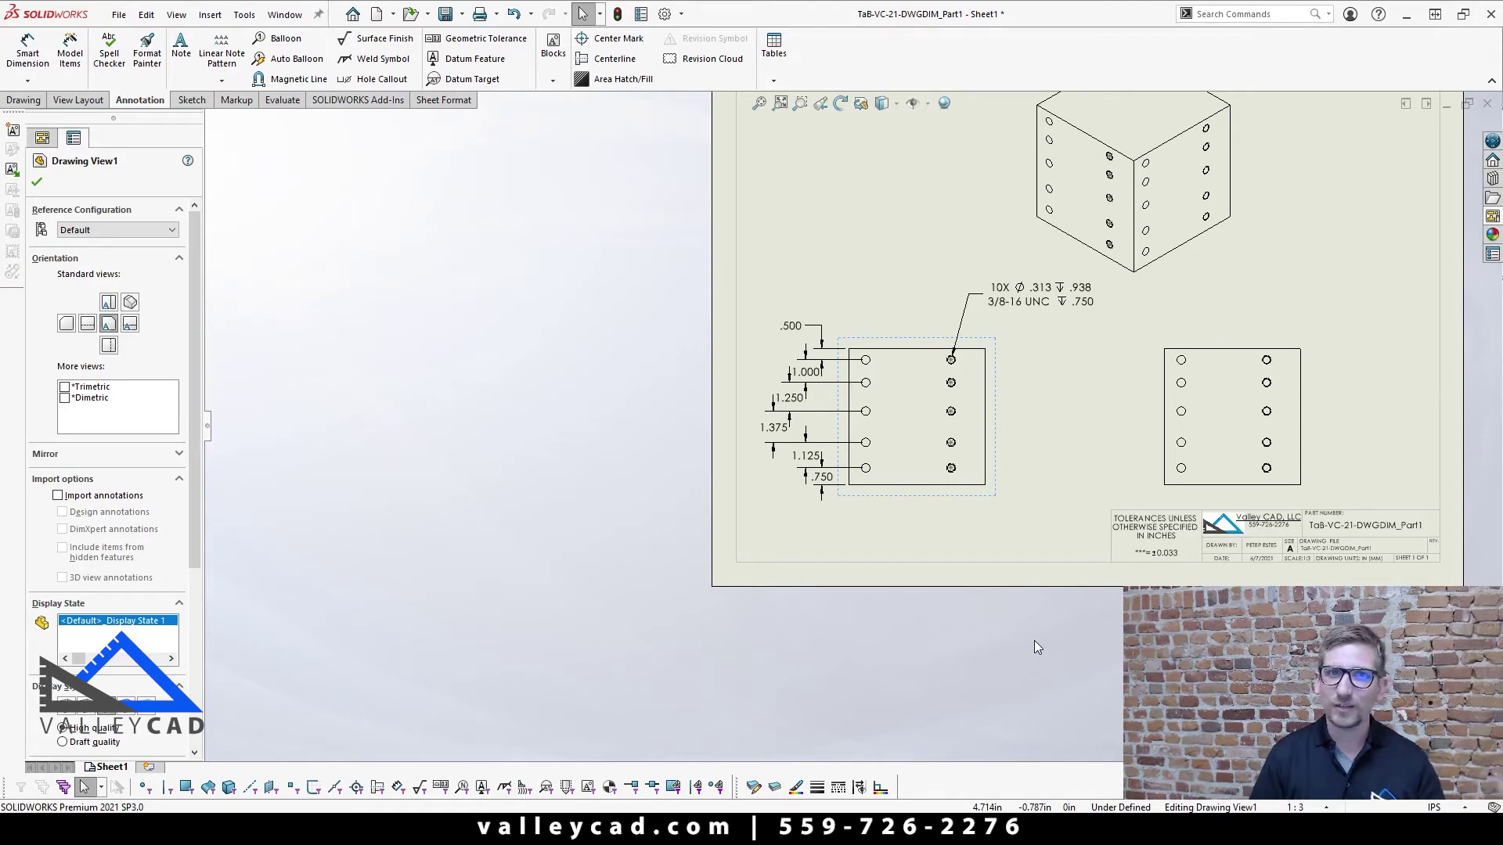
scroll(1035, 641, "down", 2)
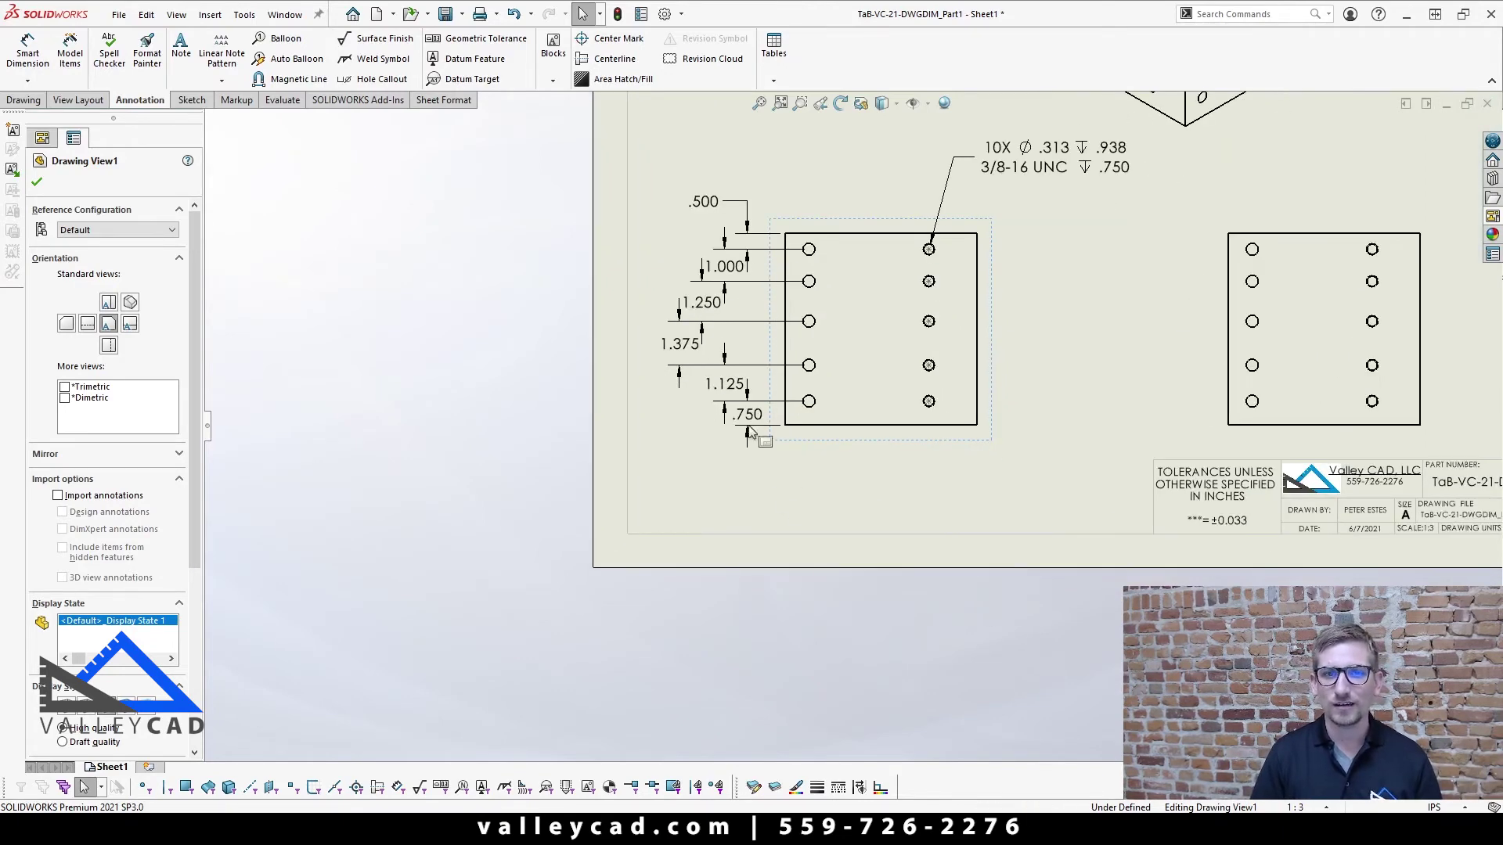
mouse_move(680, 350)
left_mouse_down()
mouse_move(589, 321)
mouse_move(681, 332)
left_mouse_up()
left_click(678, 343)
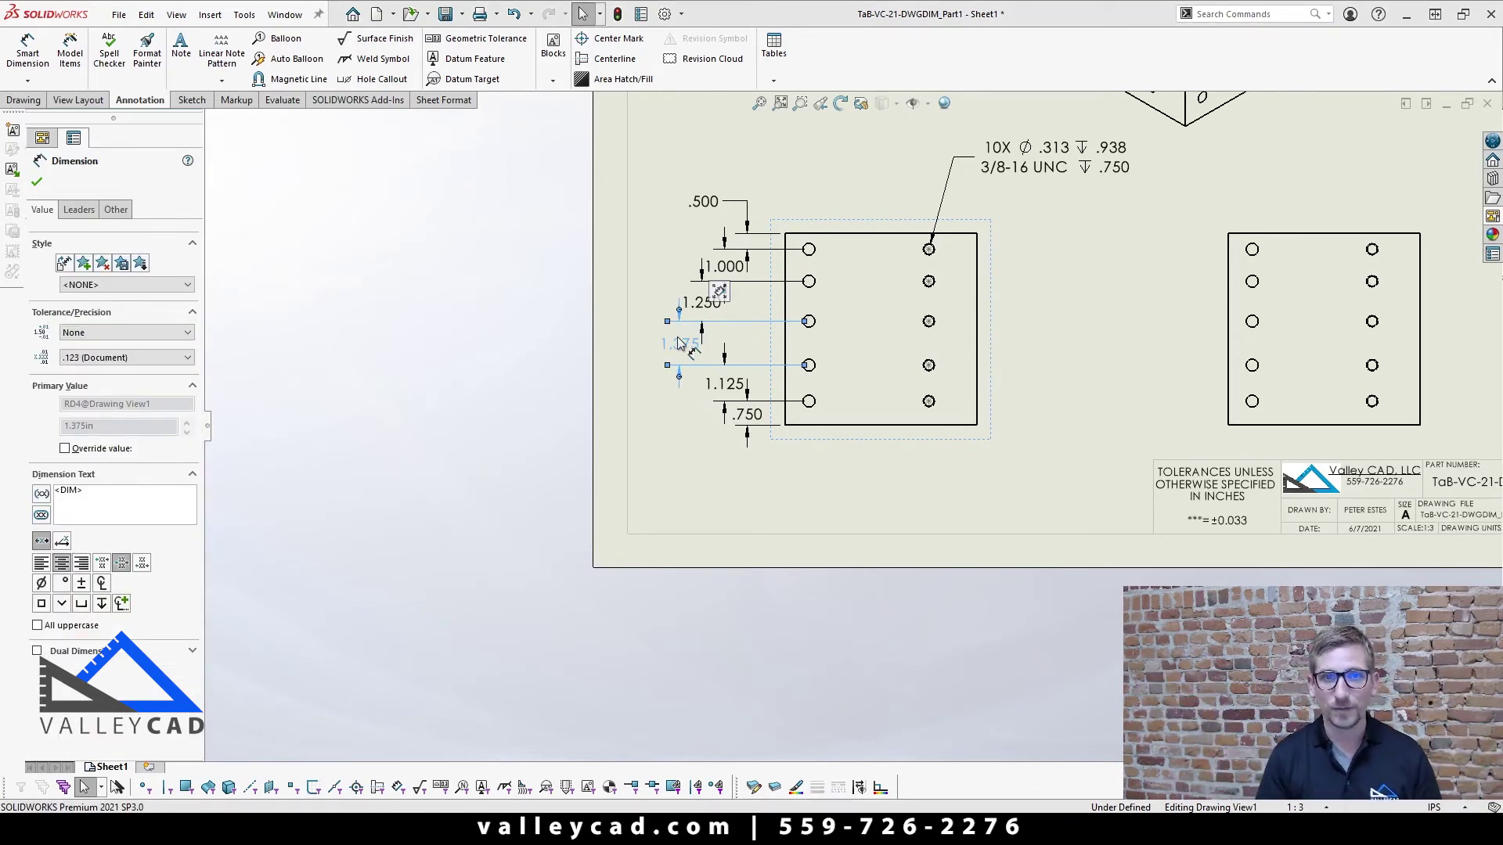
left_click(771, 429)
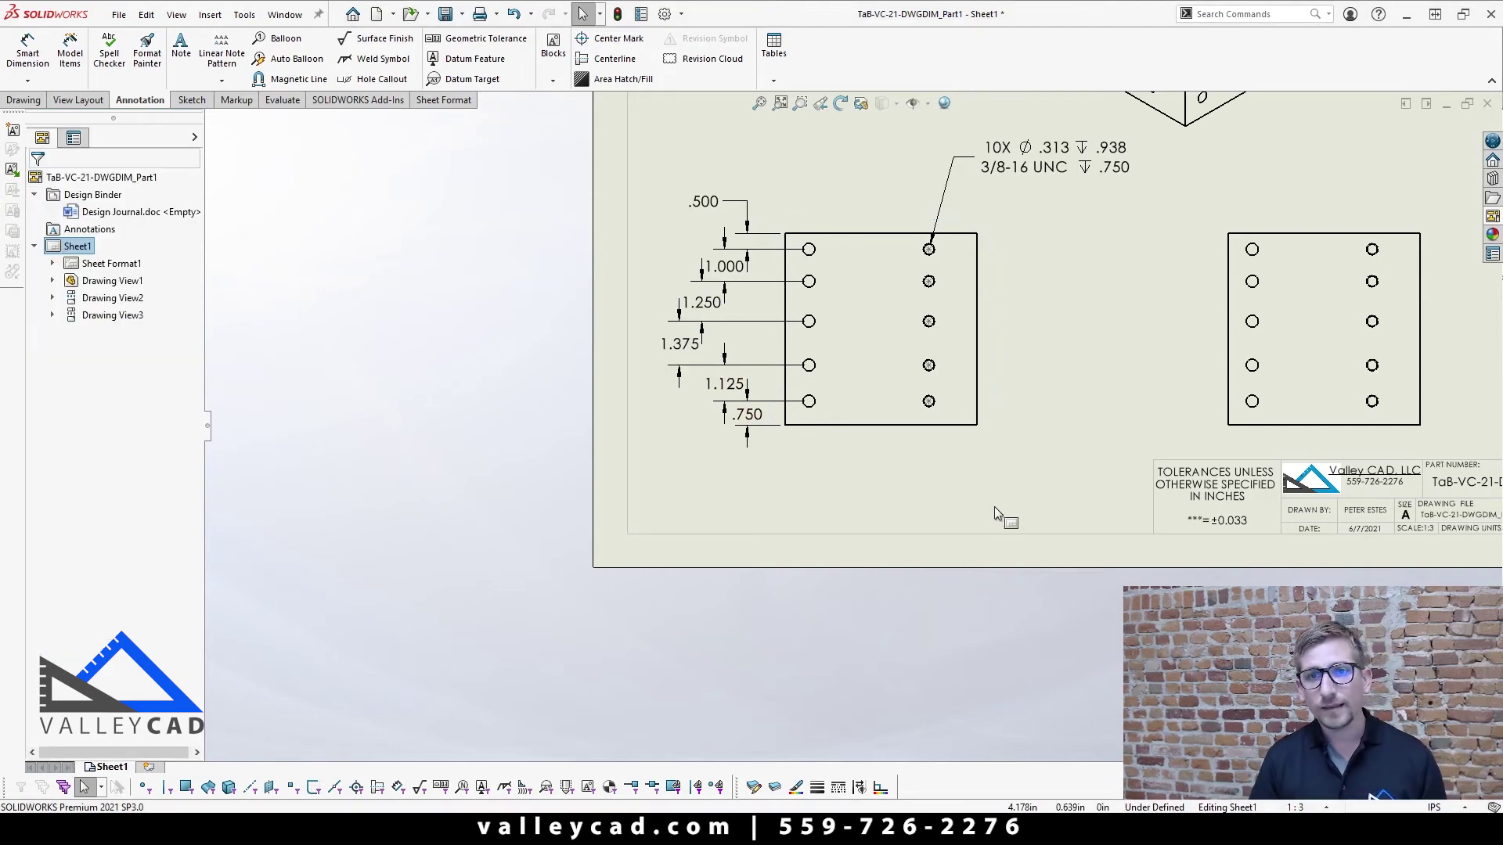
scroll(1030, 504, "up", 2)
scroll(1134, 342, "down", 2)
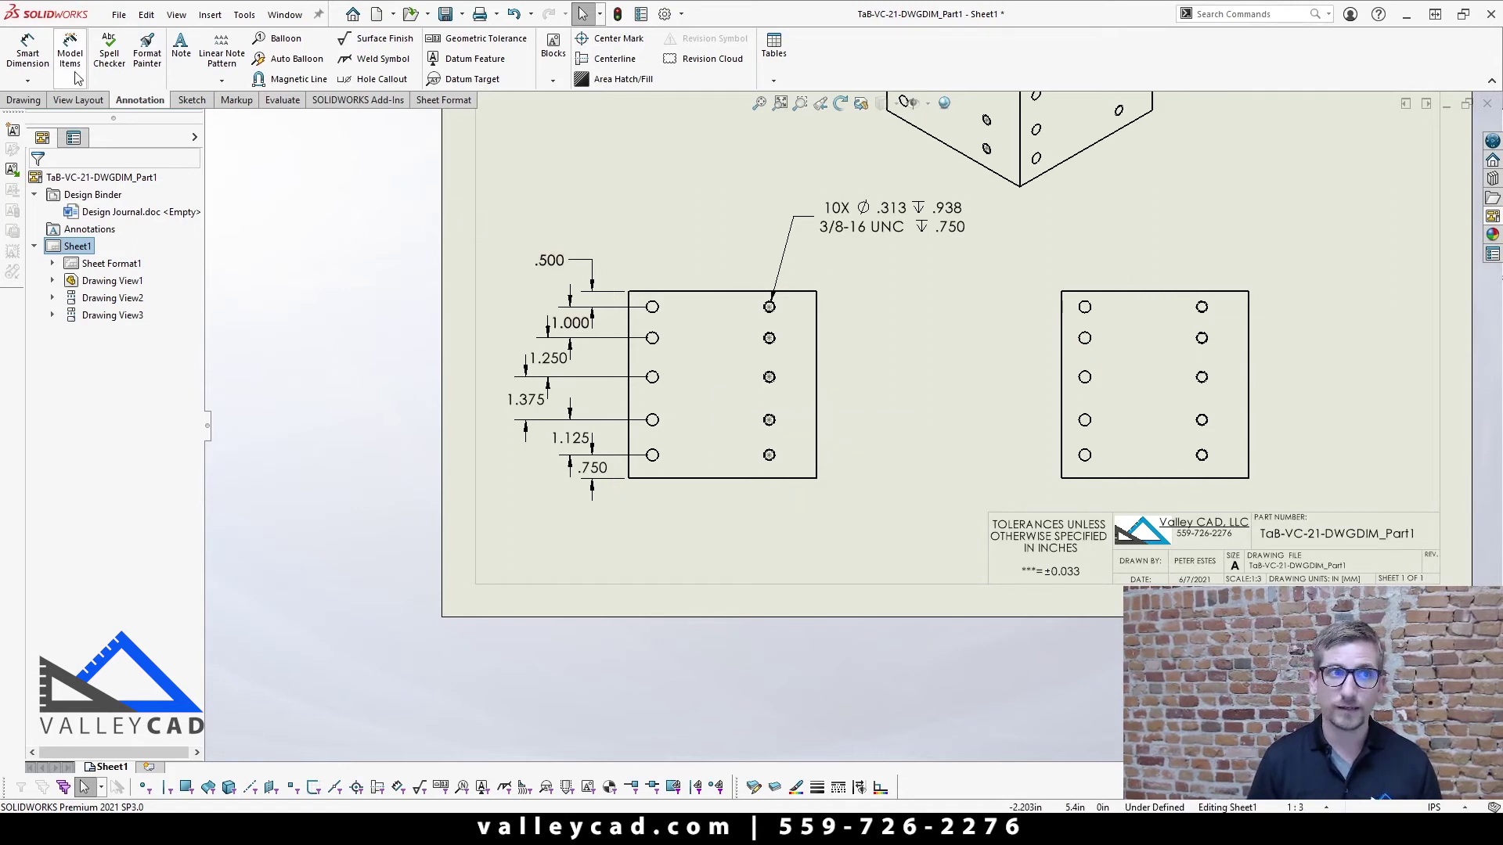
- Add baseline dimensions from the bottom edge: .750, 1.875, 3.250, 4.500, 5.500 and 6.000
left_click(27, 81)
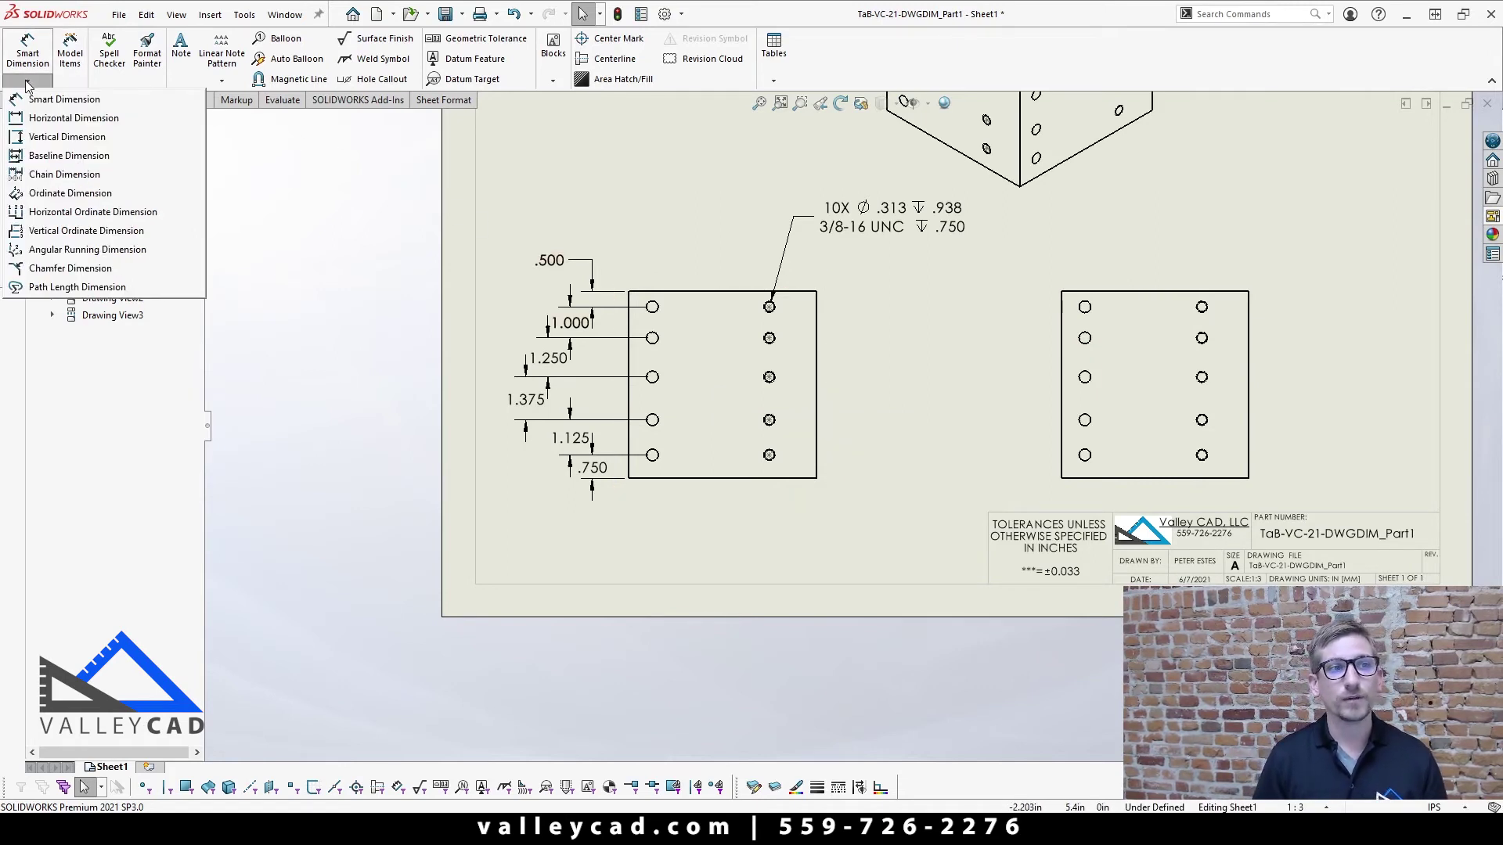
left_click(50, 156)
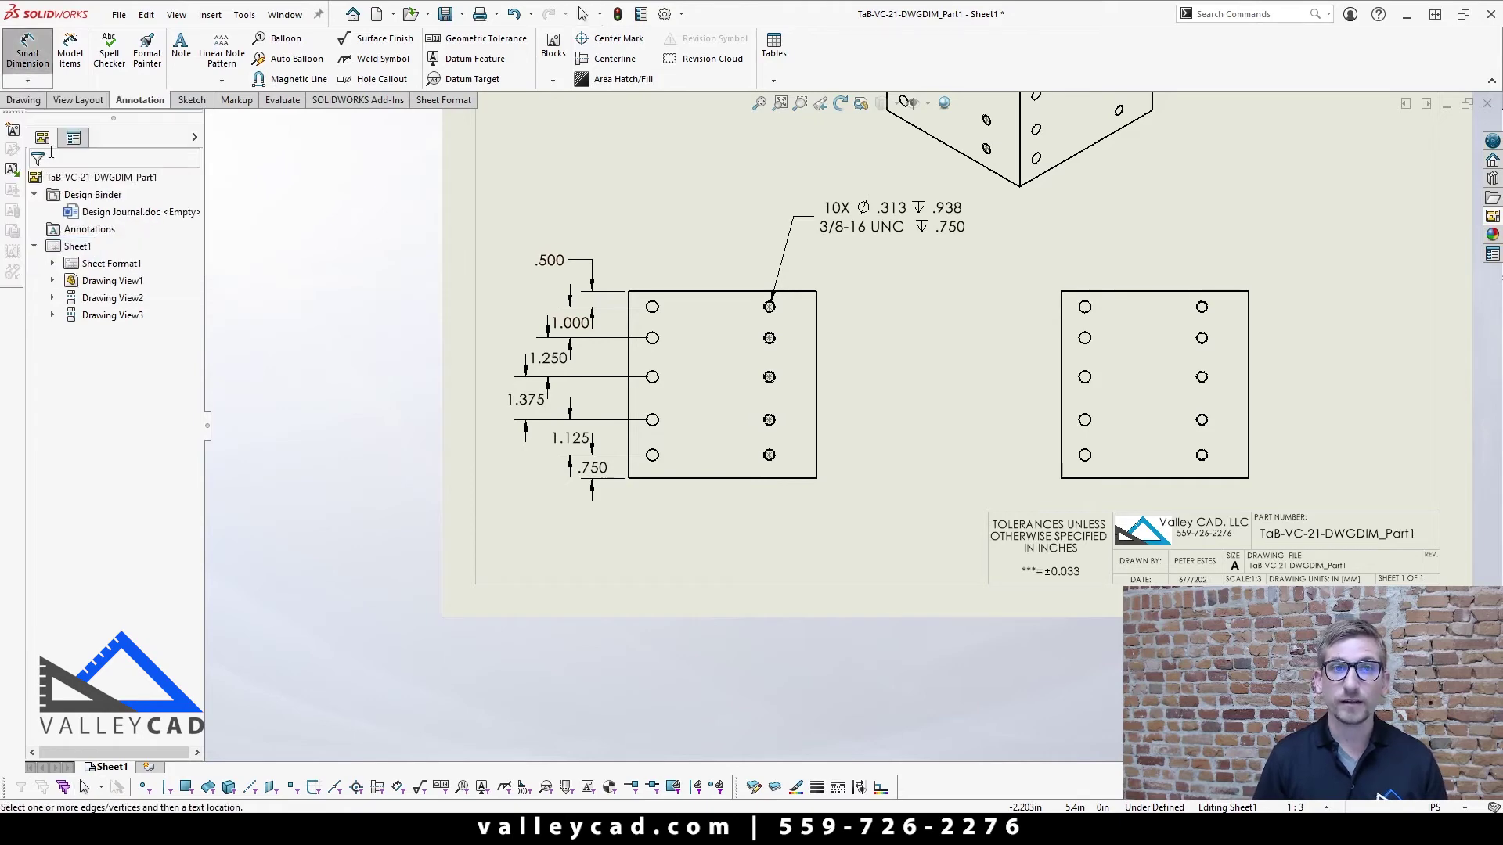
left_click(787, 480)
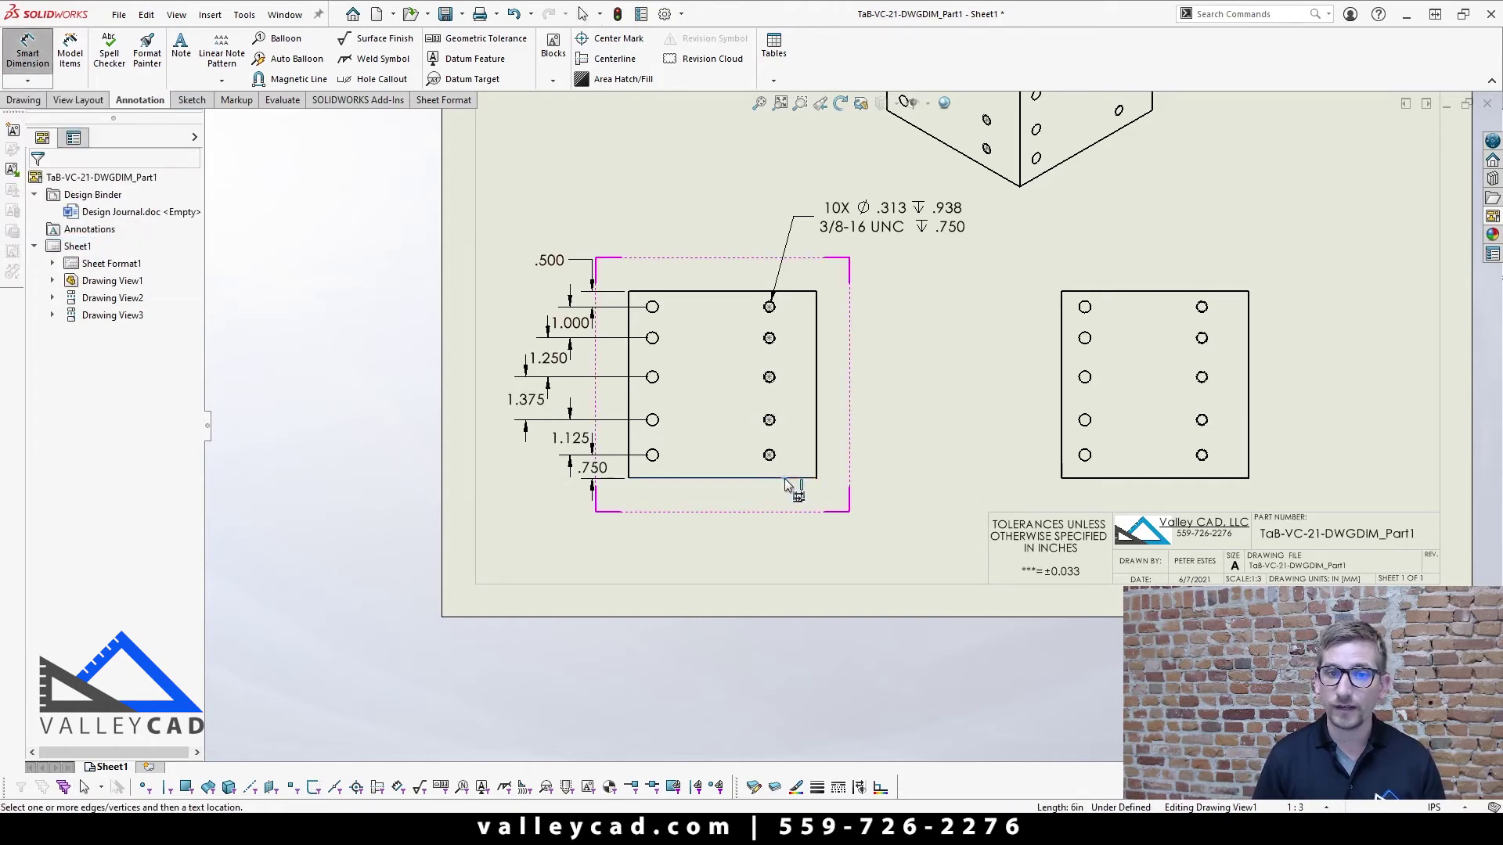
scroll(845, 485, "down", 3)
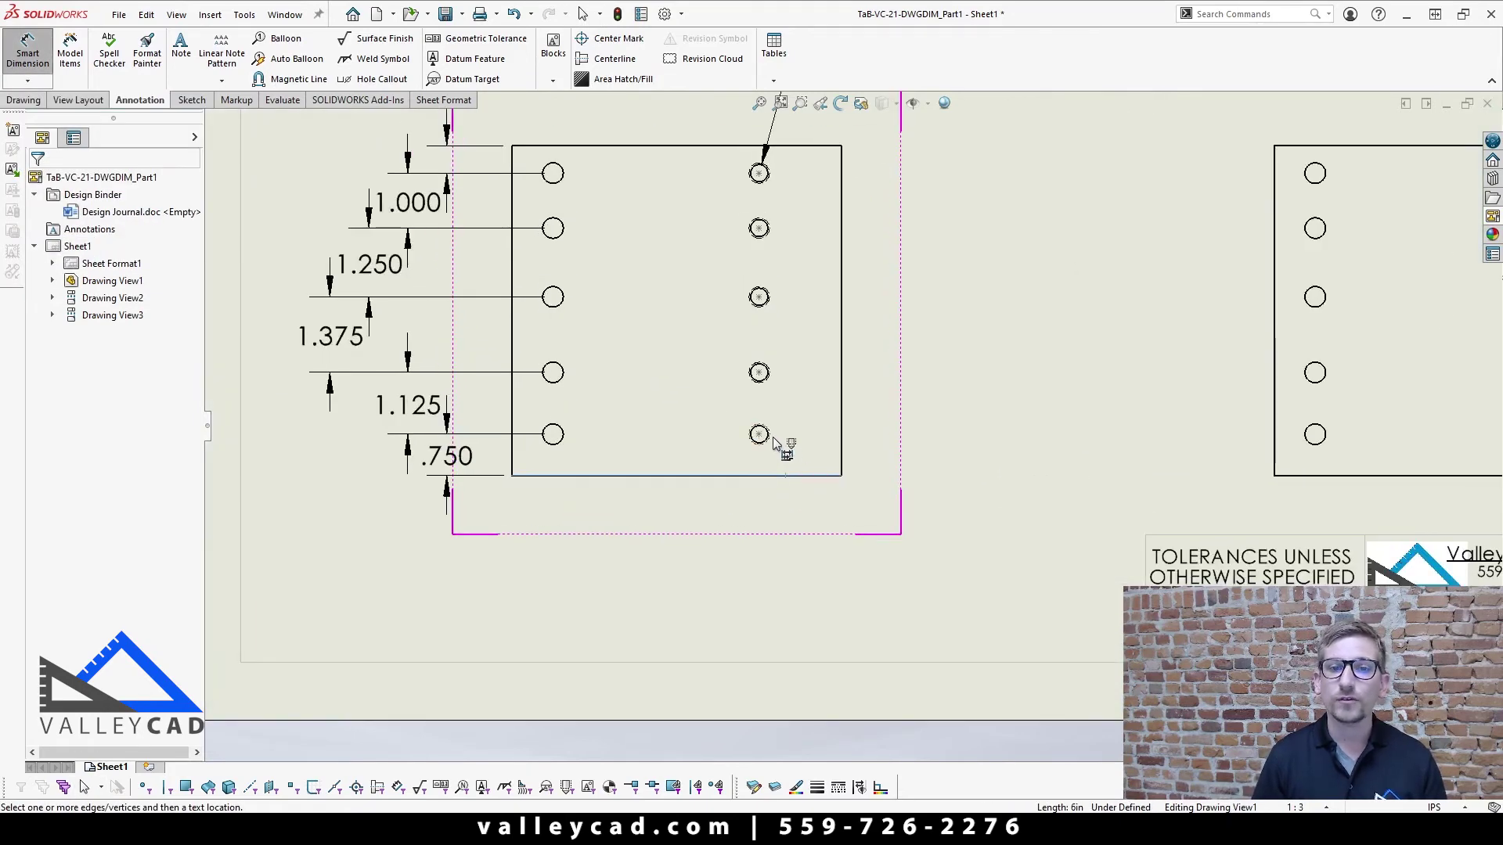
left_click(770, 436)
left_click(767, 390)
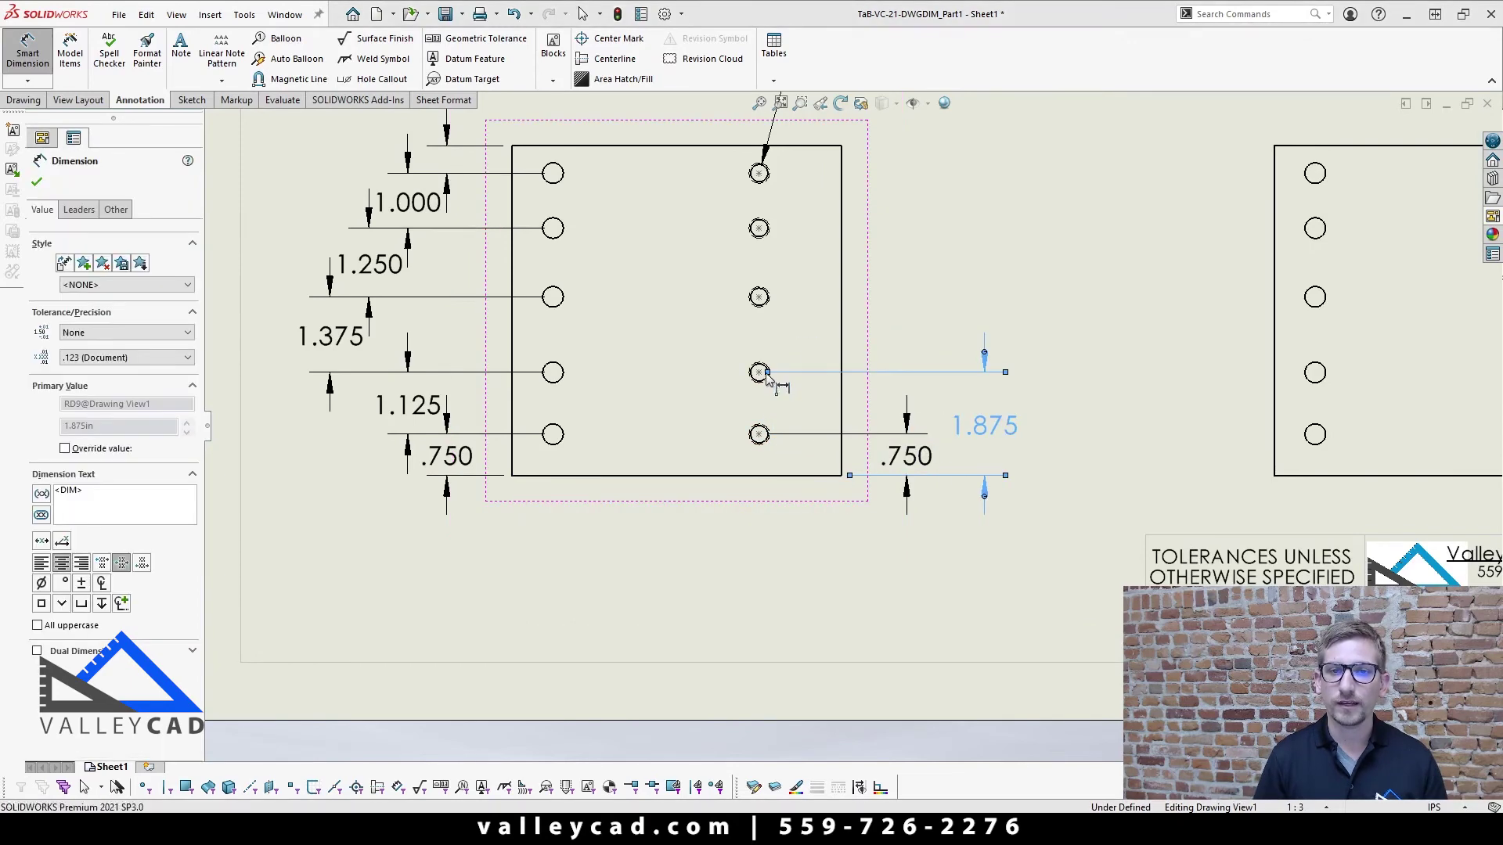
left_click(770, 302)
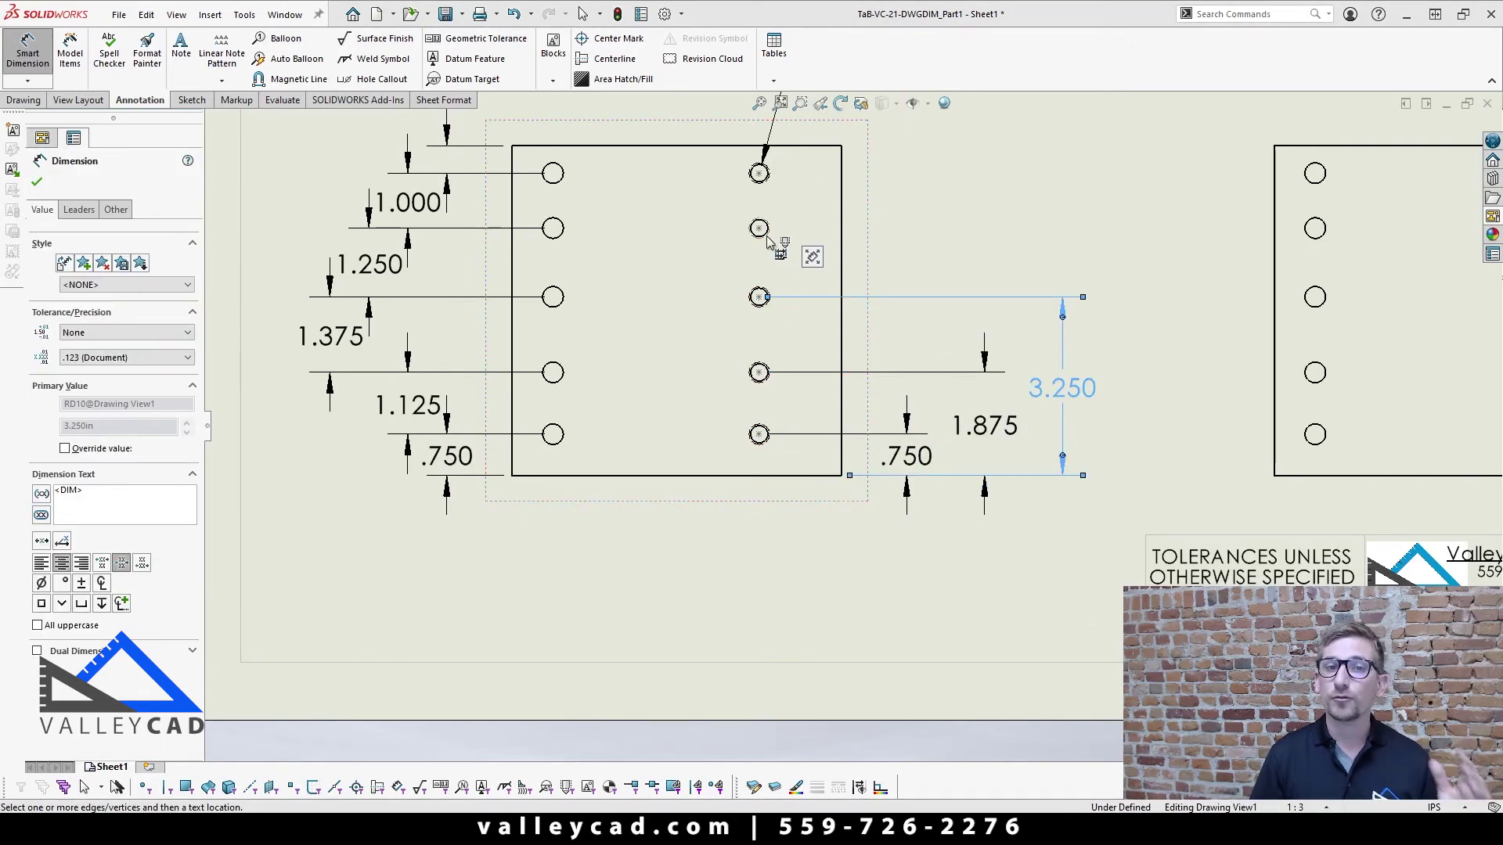
left_click(769, 233)
left_click(763, 175)
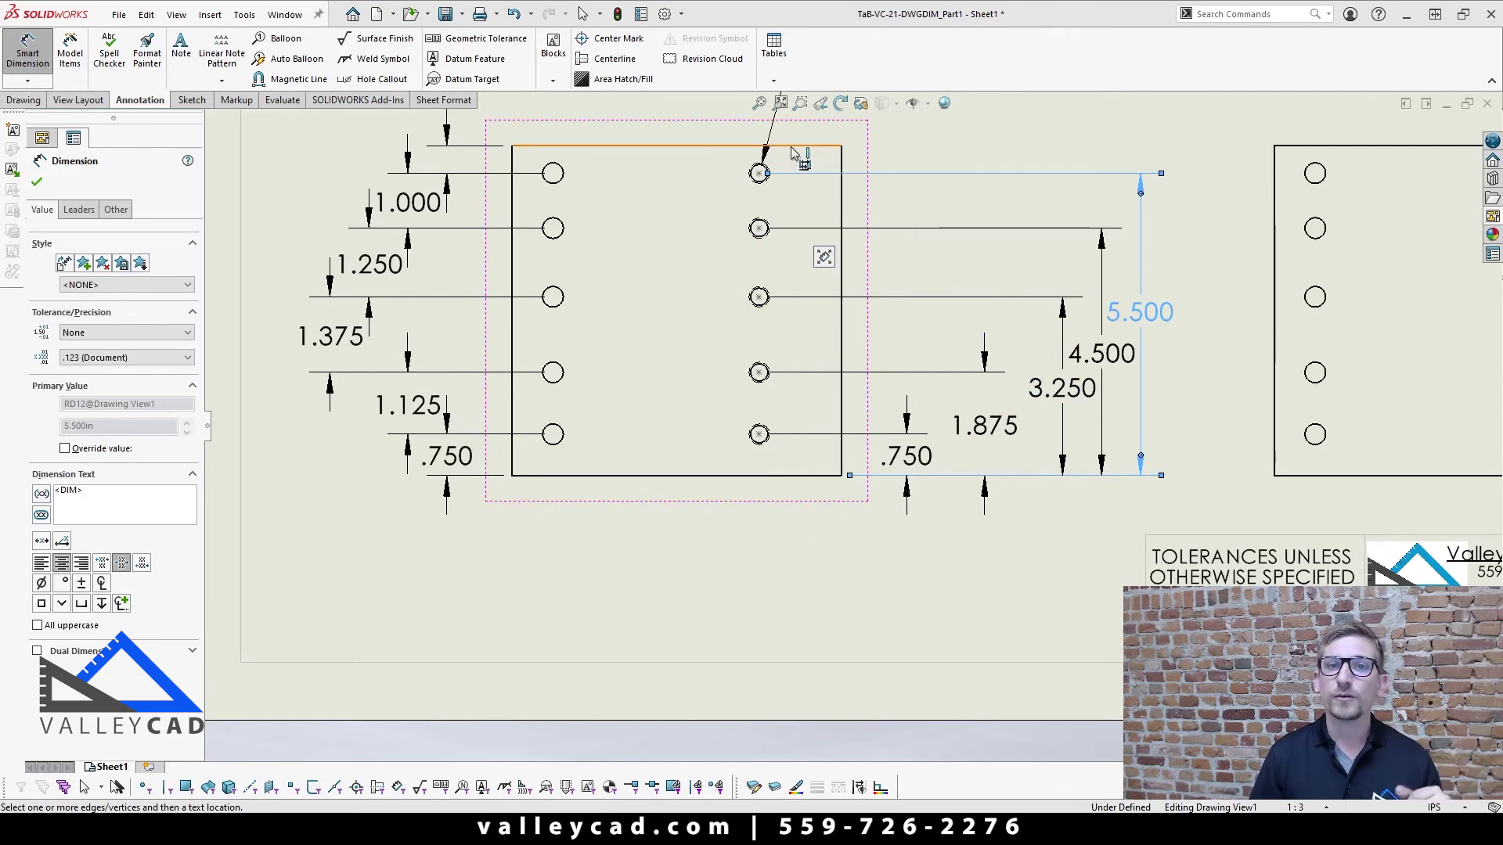
left_click(767, 146)
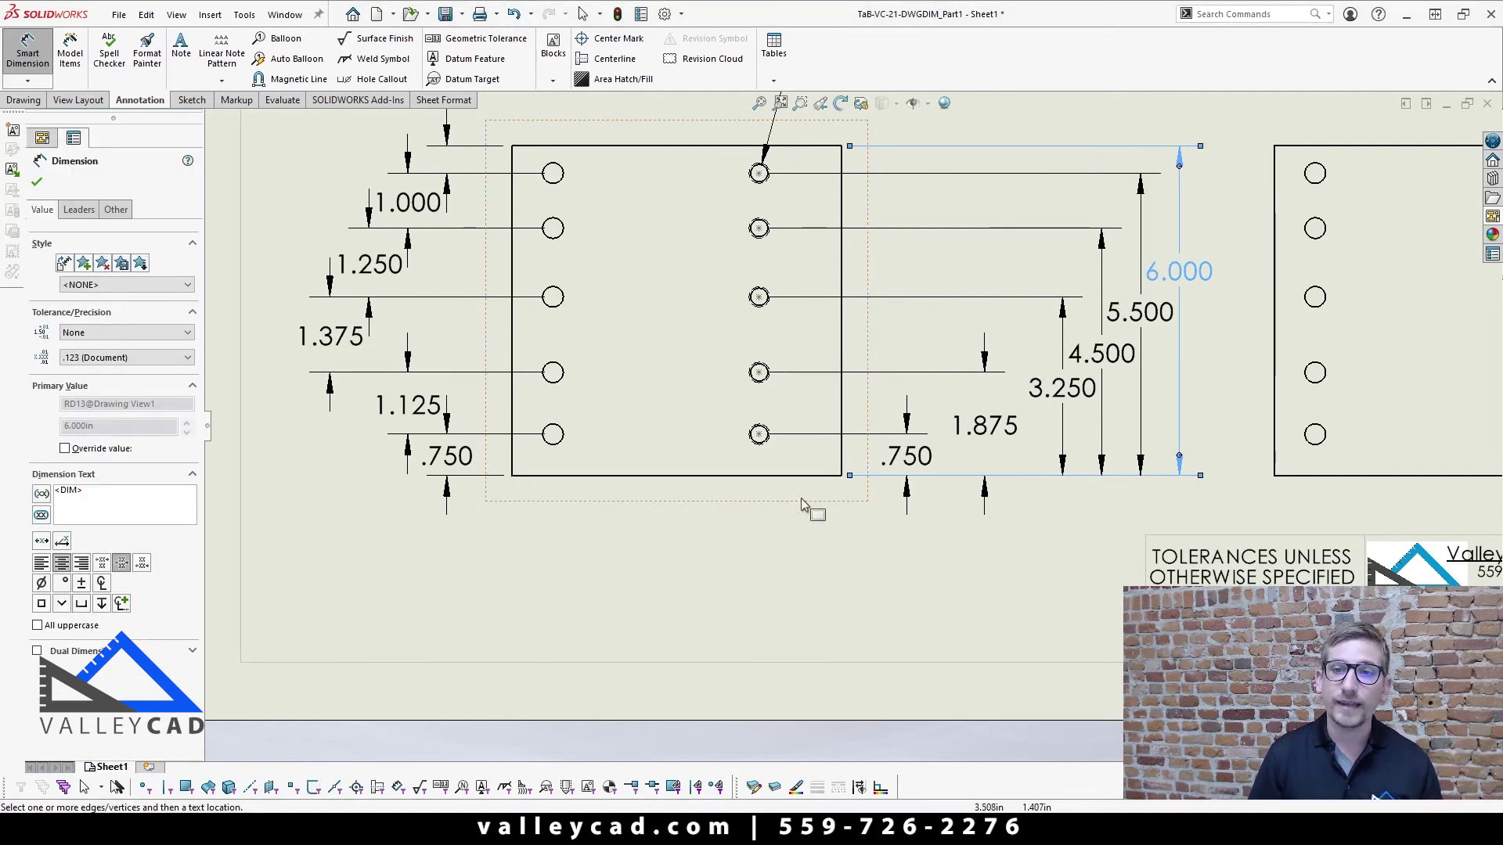
scroll(849, 427, "up", 2)
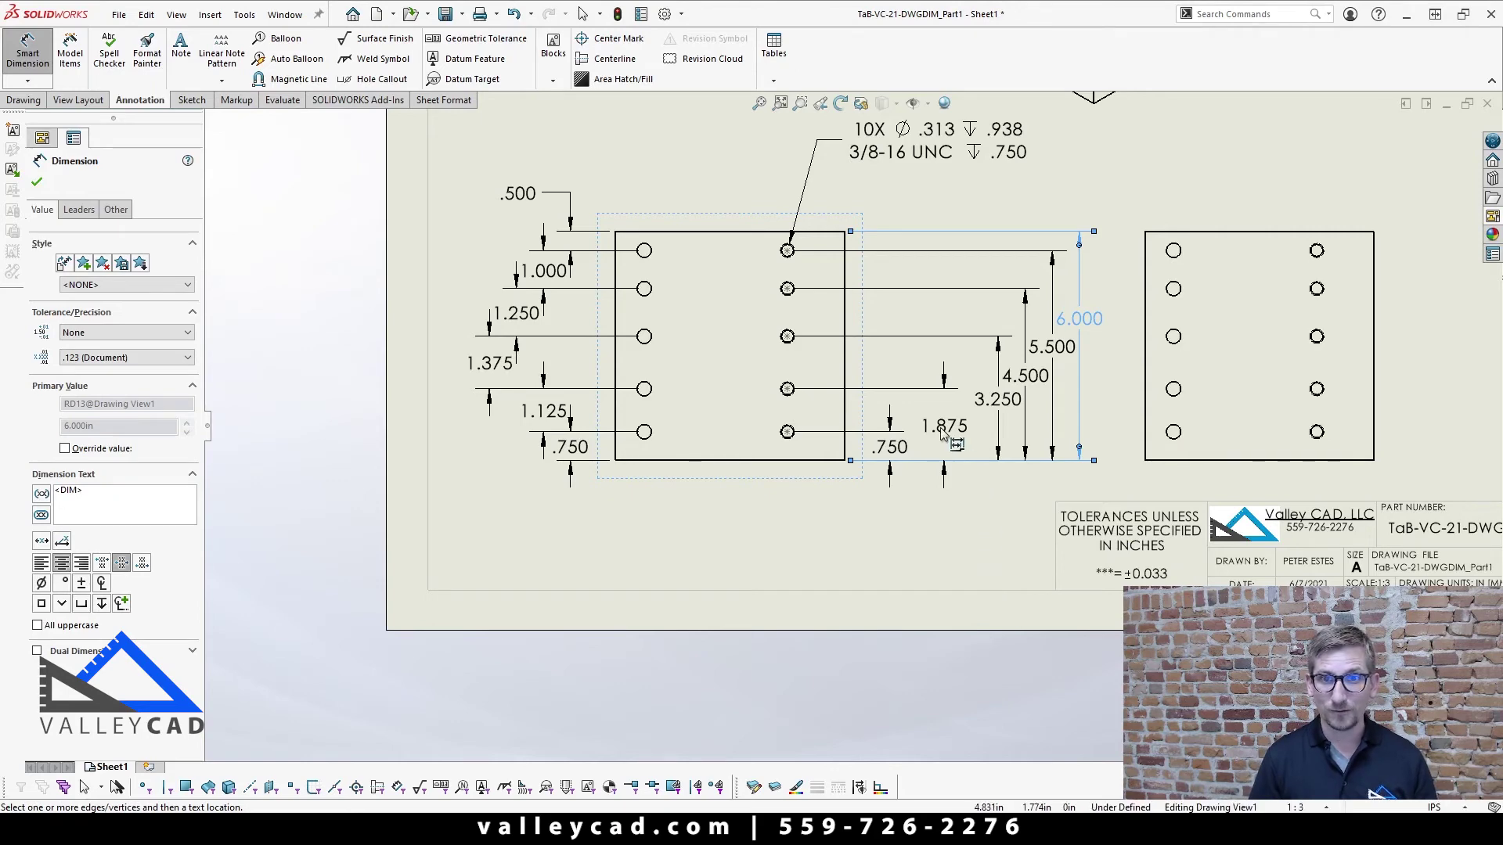
scroll(960, 515, "up", 2)
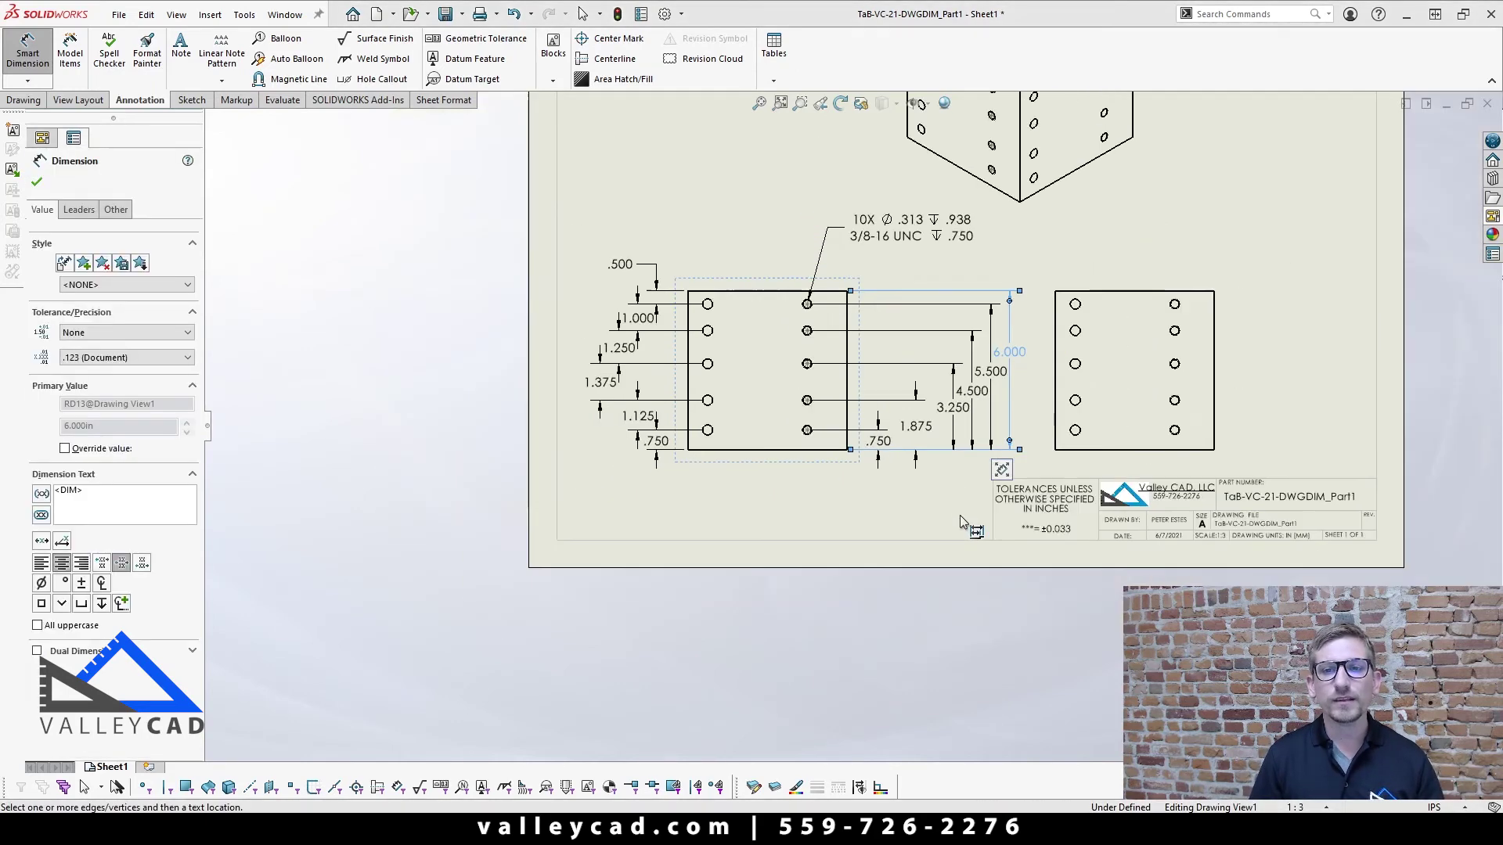
key("Escape")
- Move the 5.500 dimension between 4.500 and 6.000 and shift the right view further right
scroll(1017, 313, "down", 2)
left_click_drag(966, 406, 1016, 411)
scroll(853, 429, "up", 2)
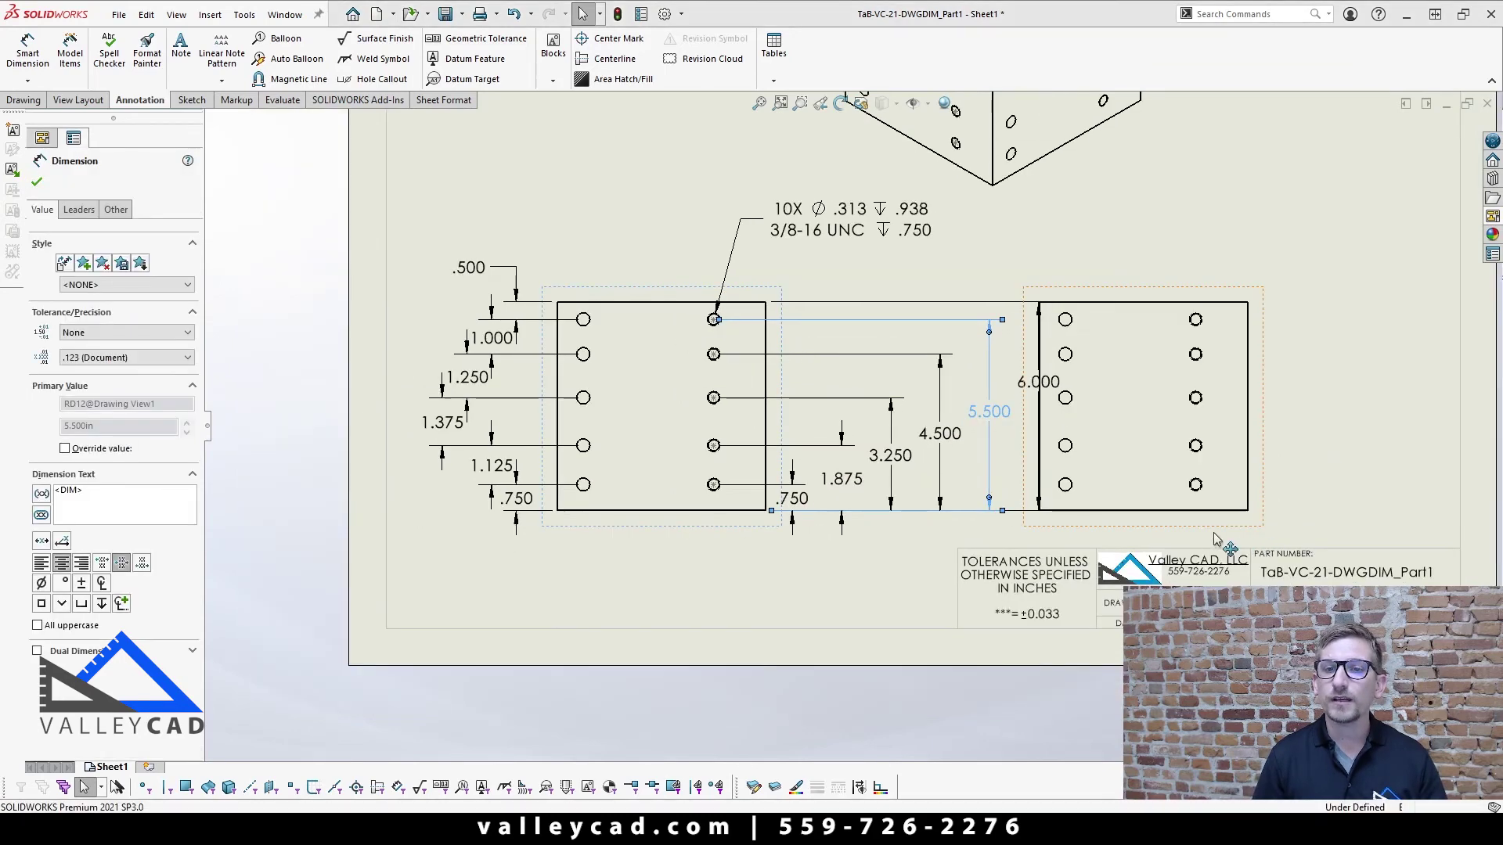
left_click_drag(1175, 537, 1311, 540)
- Delete the 4.500 baseline dimension from the right hole row
left_click(875, 578)
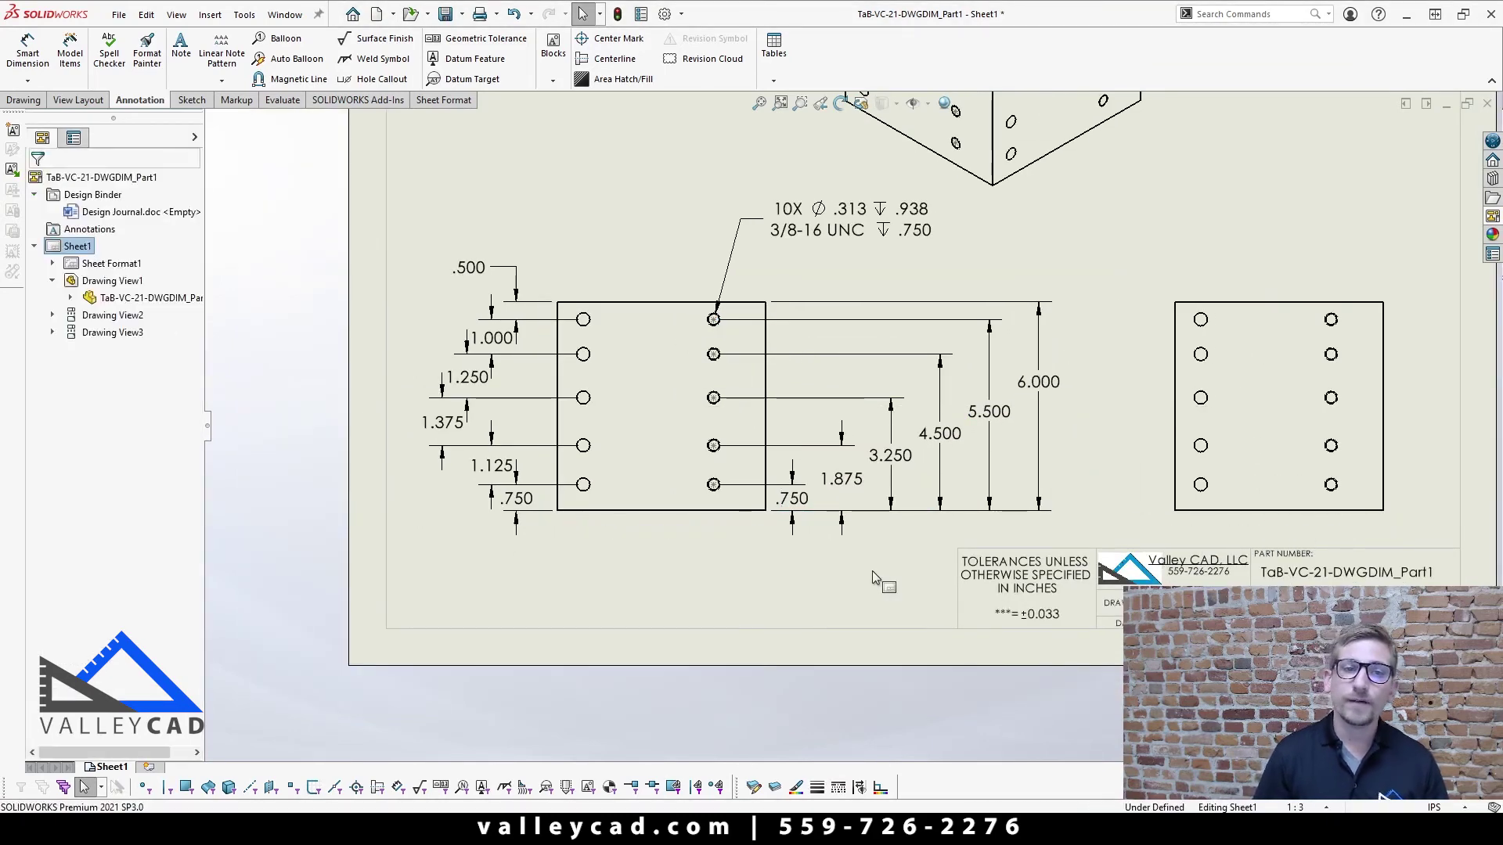
scroll(875, 578, "down", 2)
left_click(912, 419)
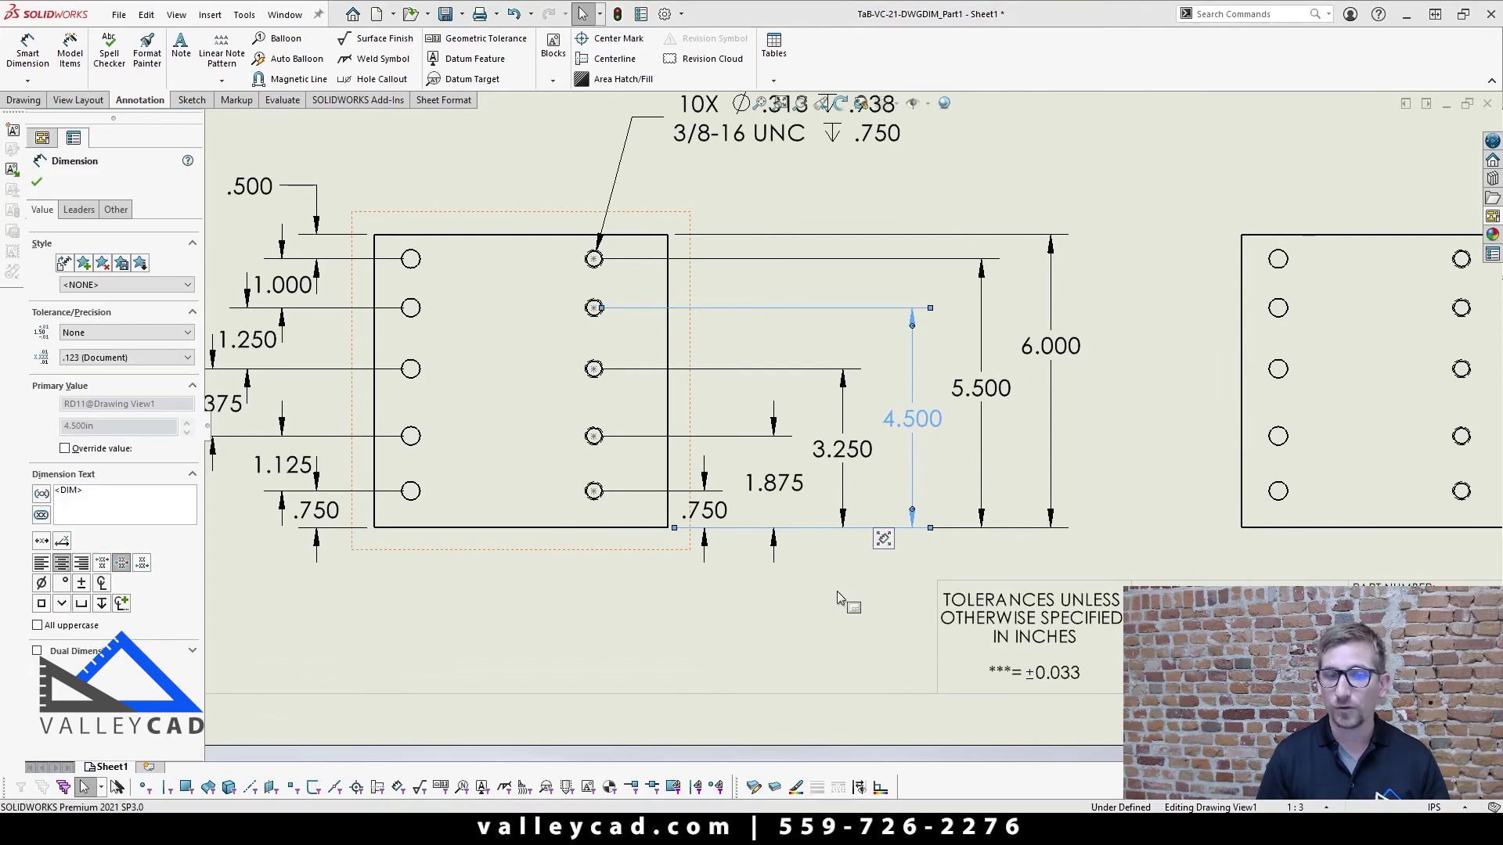
key("Delete")
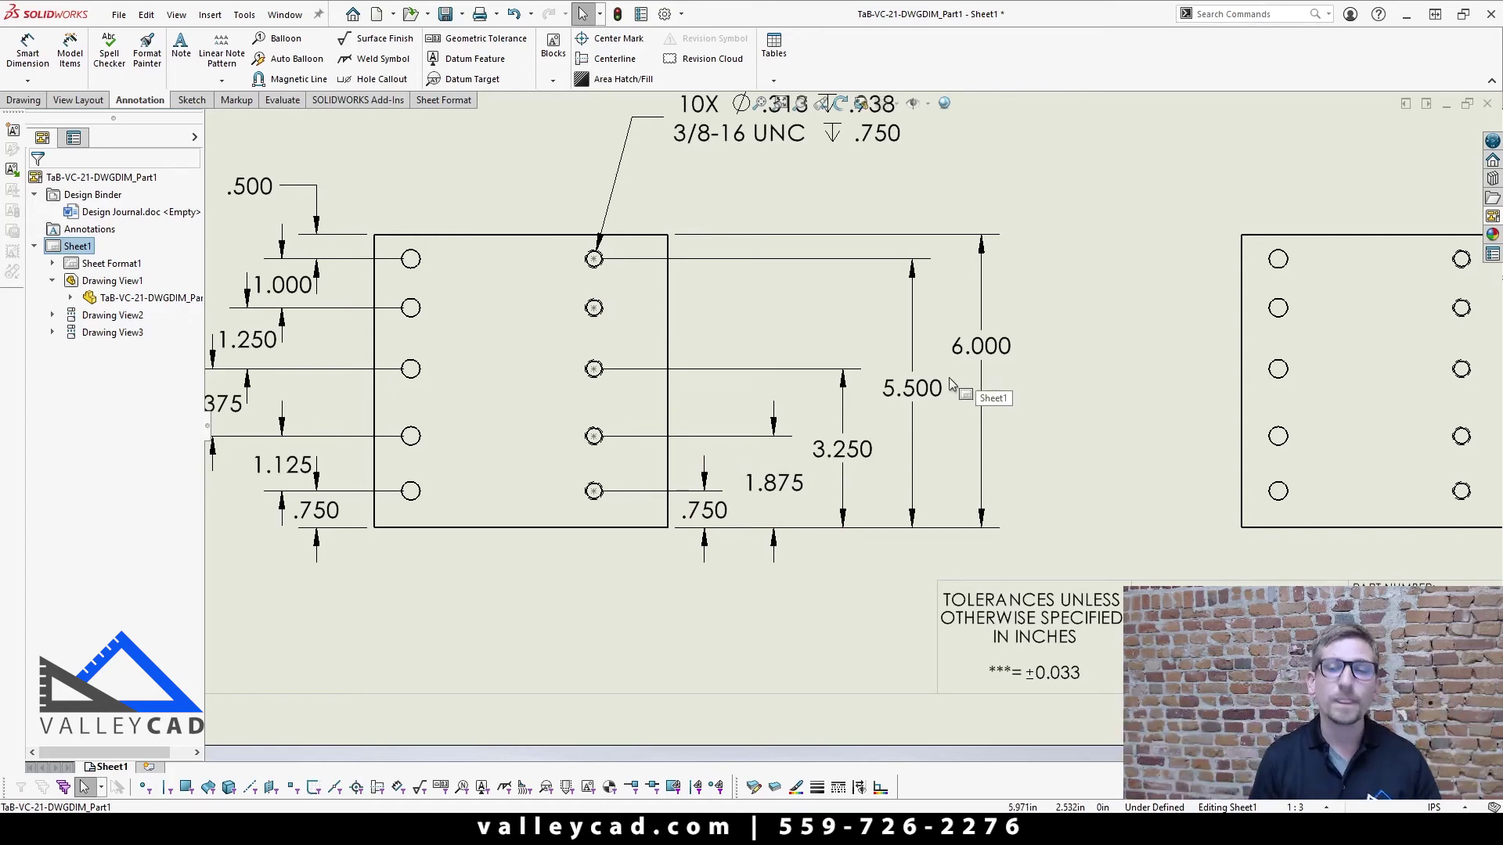
- Delete the 1.375 chain dimension so the chain merges into 2.625, then select 2.625
scroll(846, 422, "up", 4)
scroll(598, 416, "down", 2)
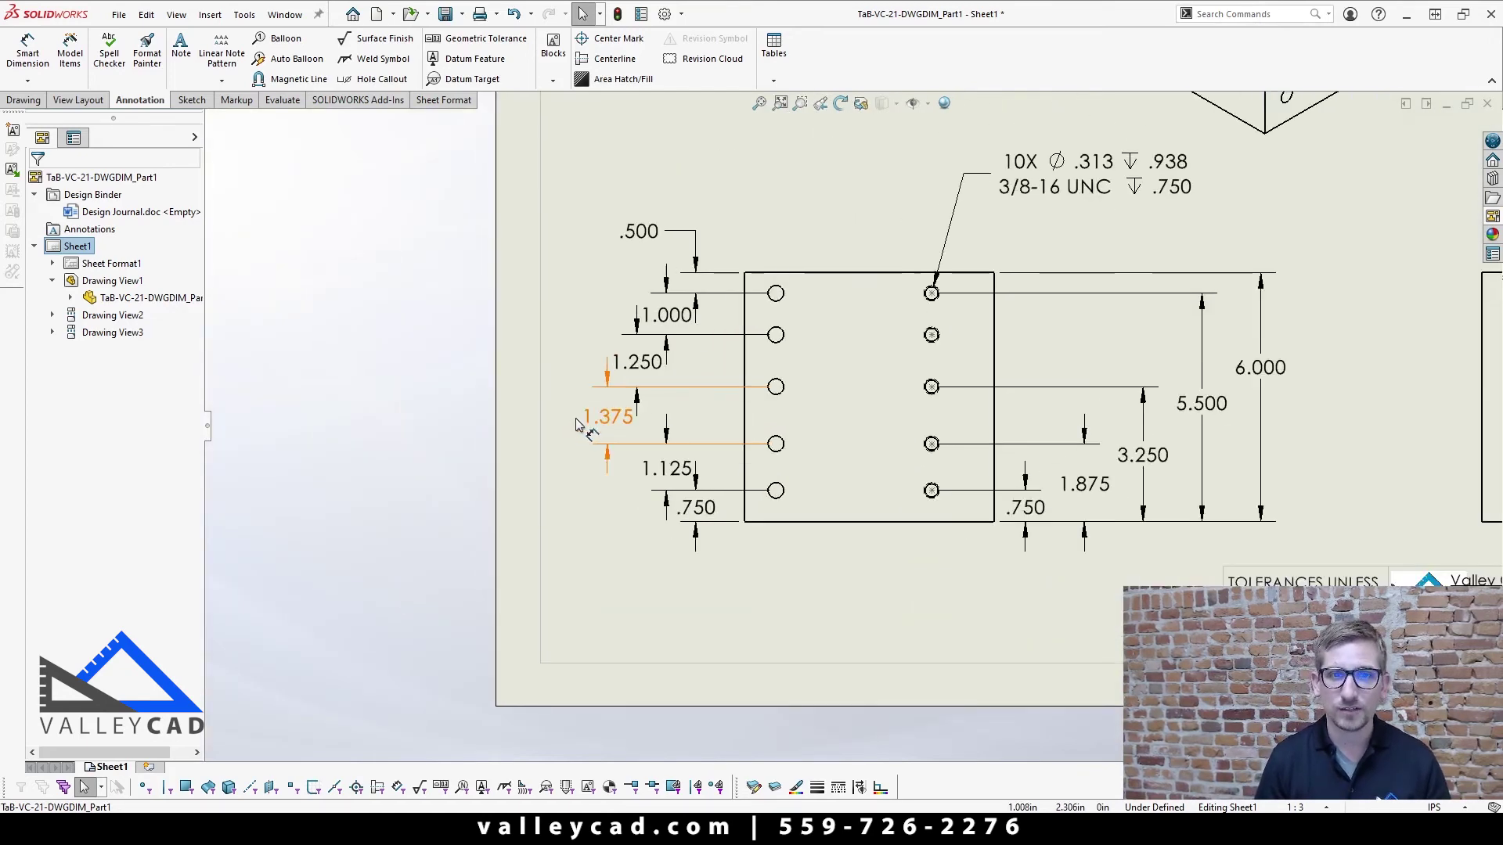
left_click(608, 416)
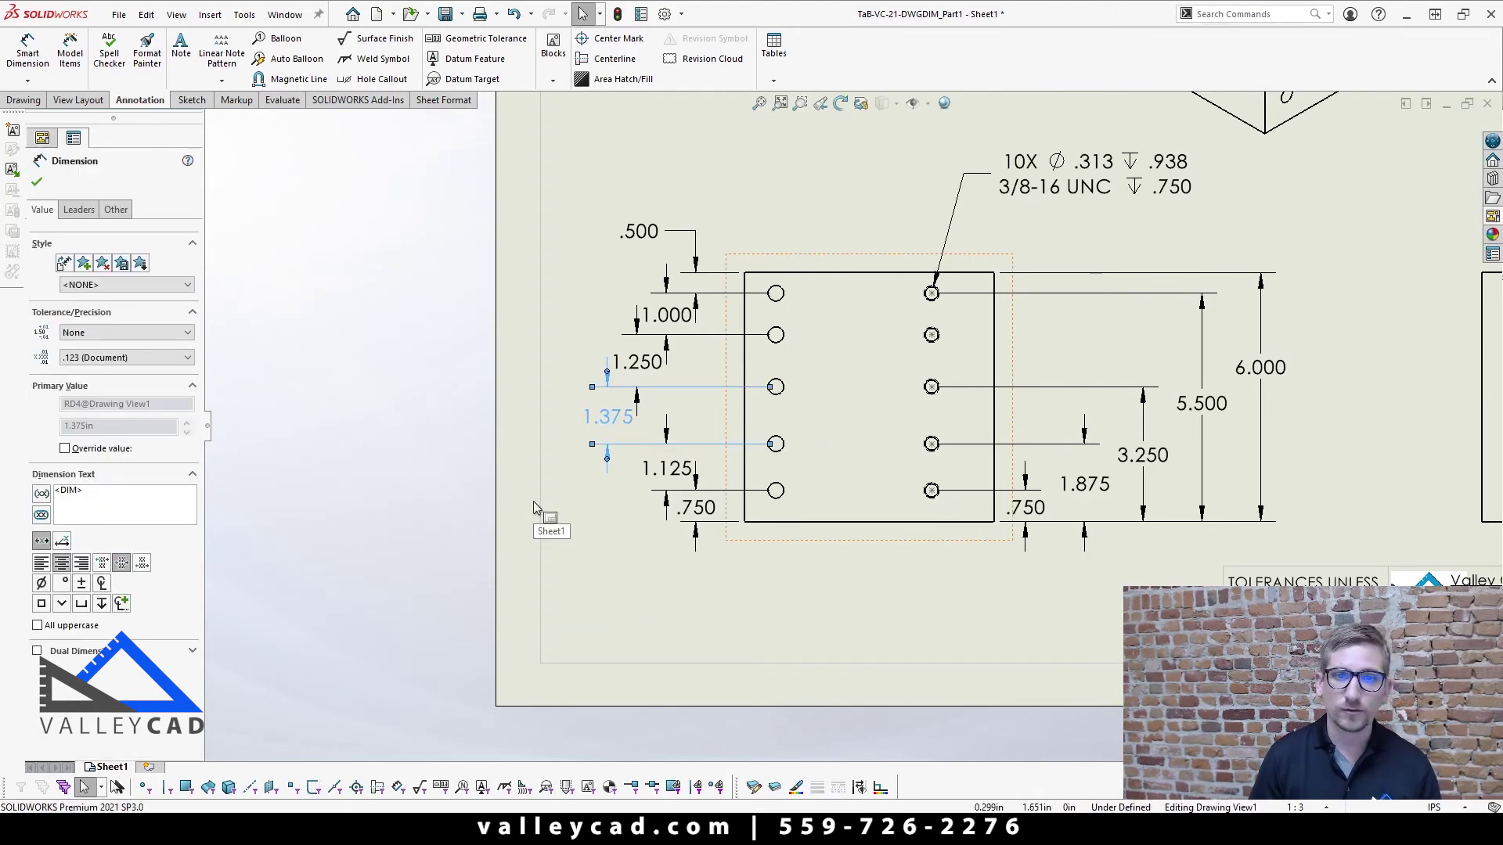
key("Delete")
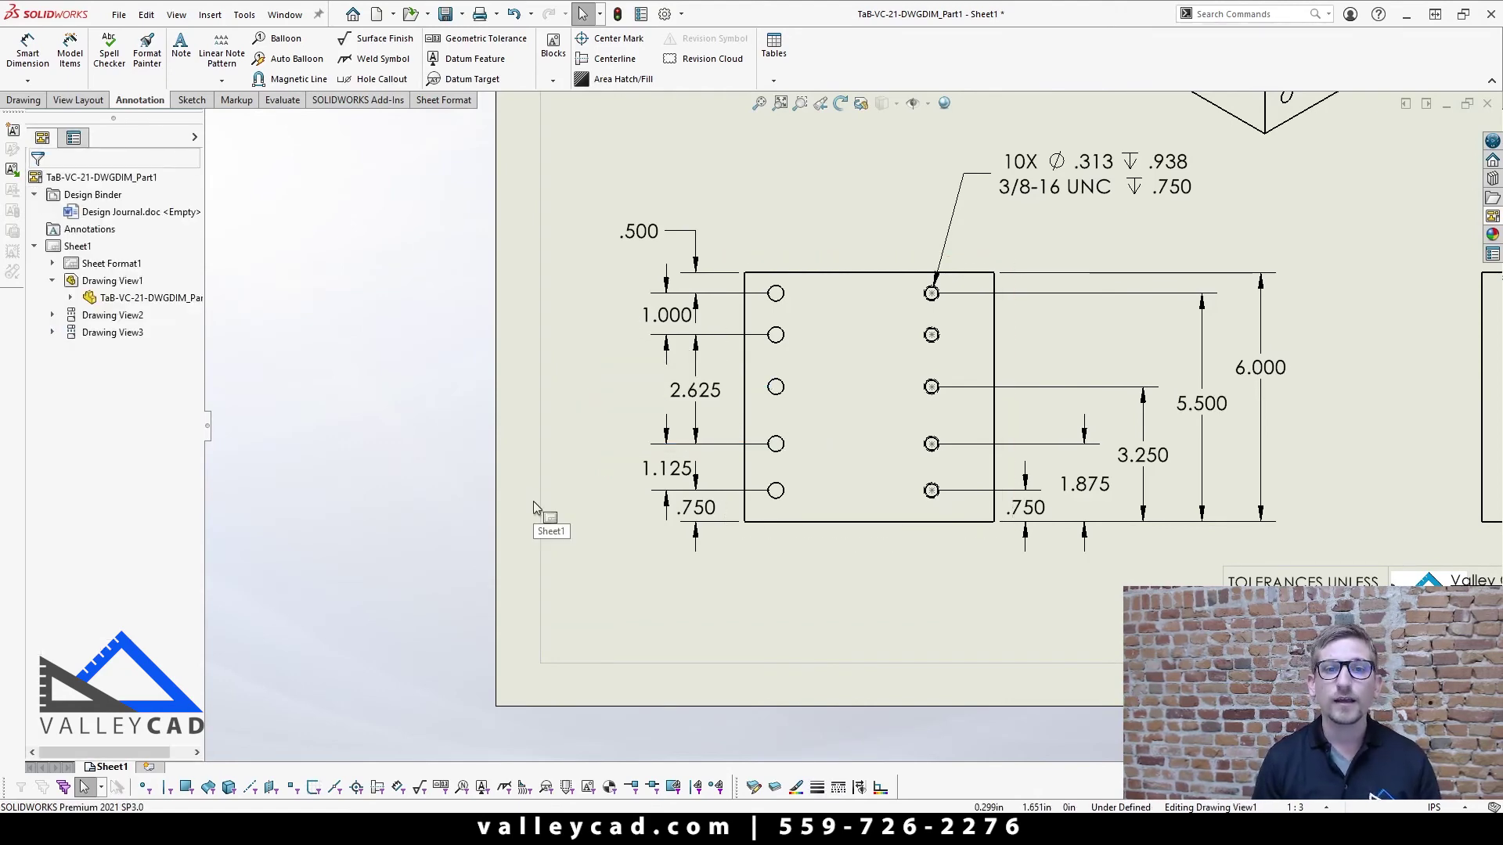
scroll(697, 354, "down", 2)
left_click(709, 390)
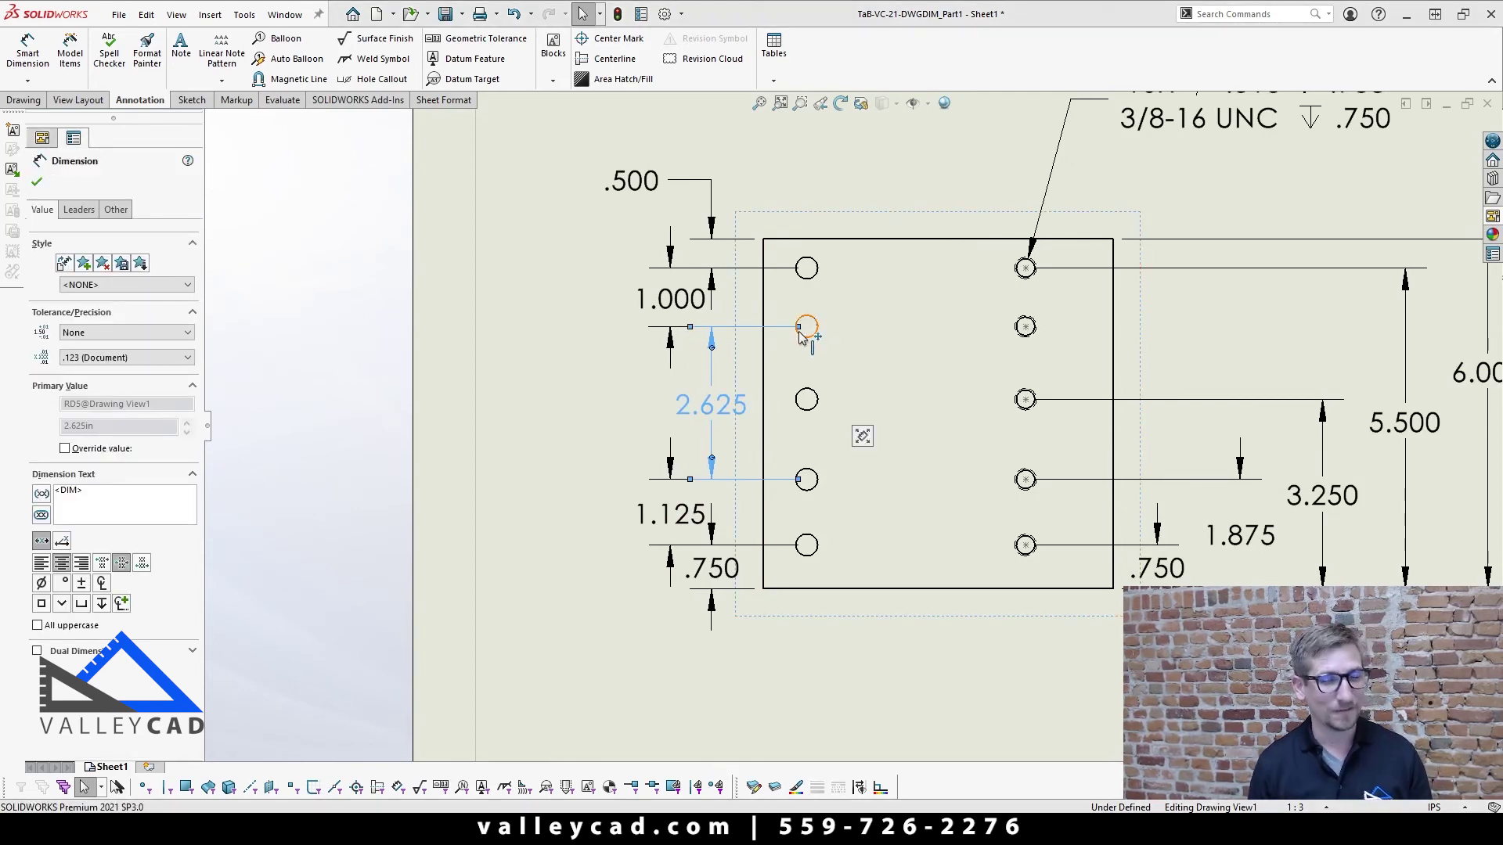
scroll(857, 429, "up", 3)
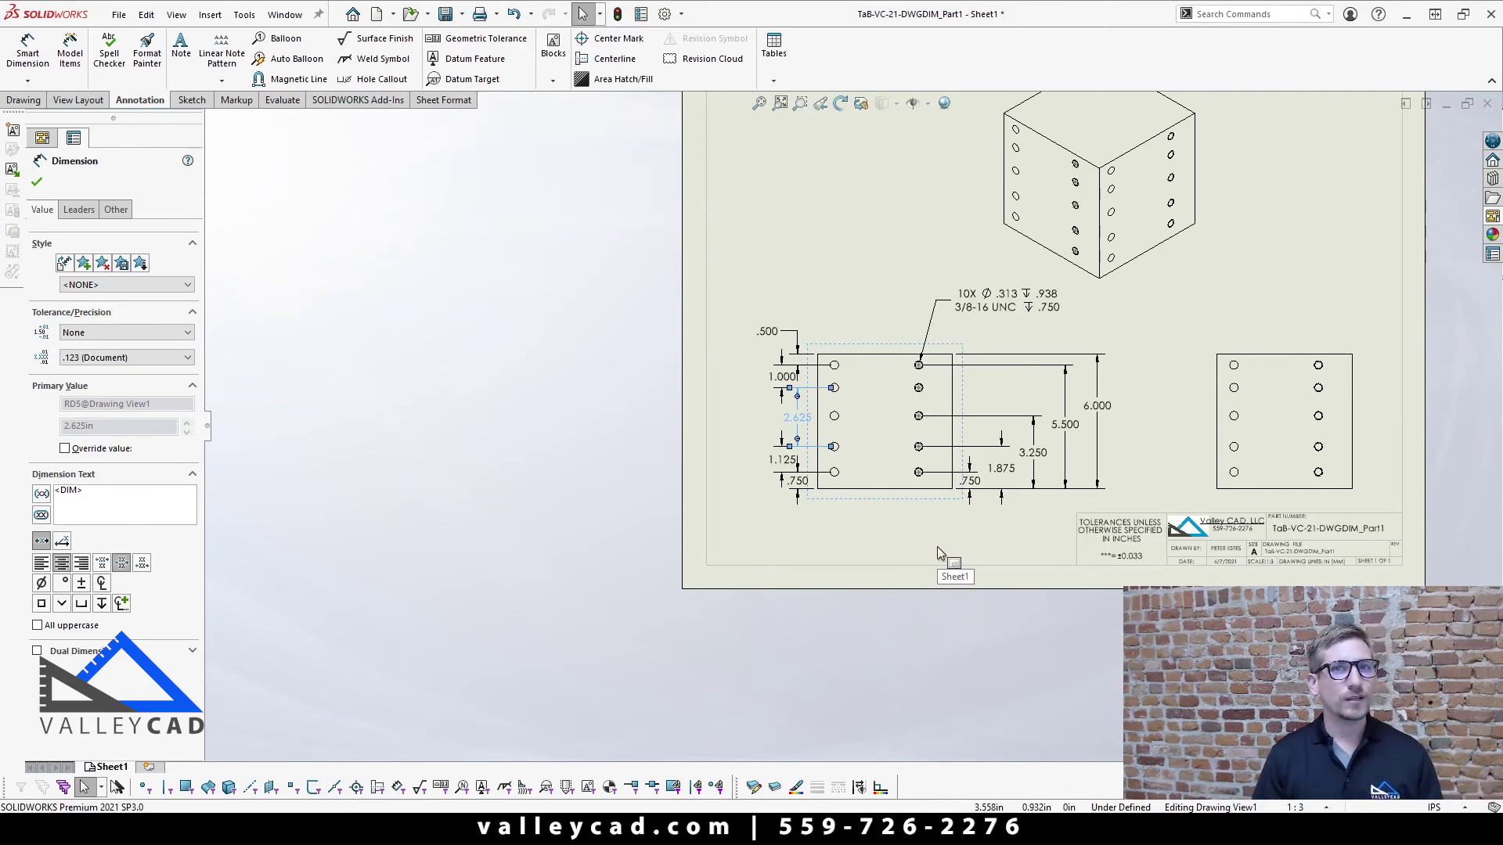
scroll(935, 544, "down", 3)
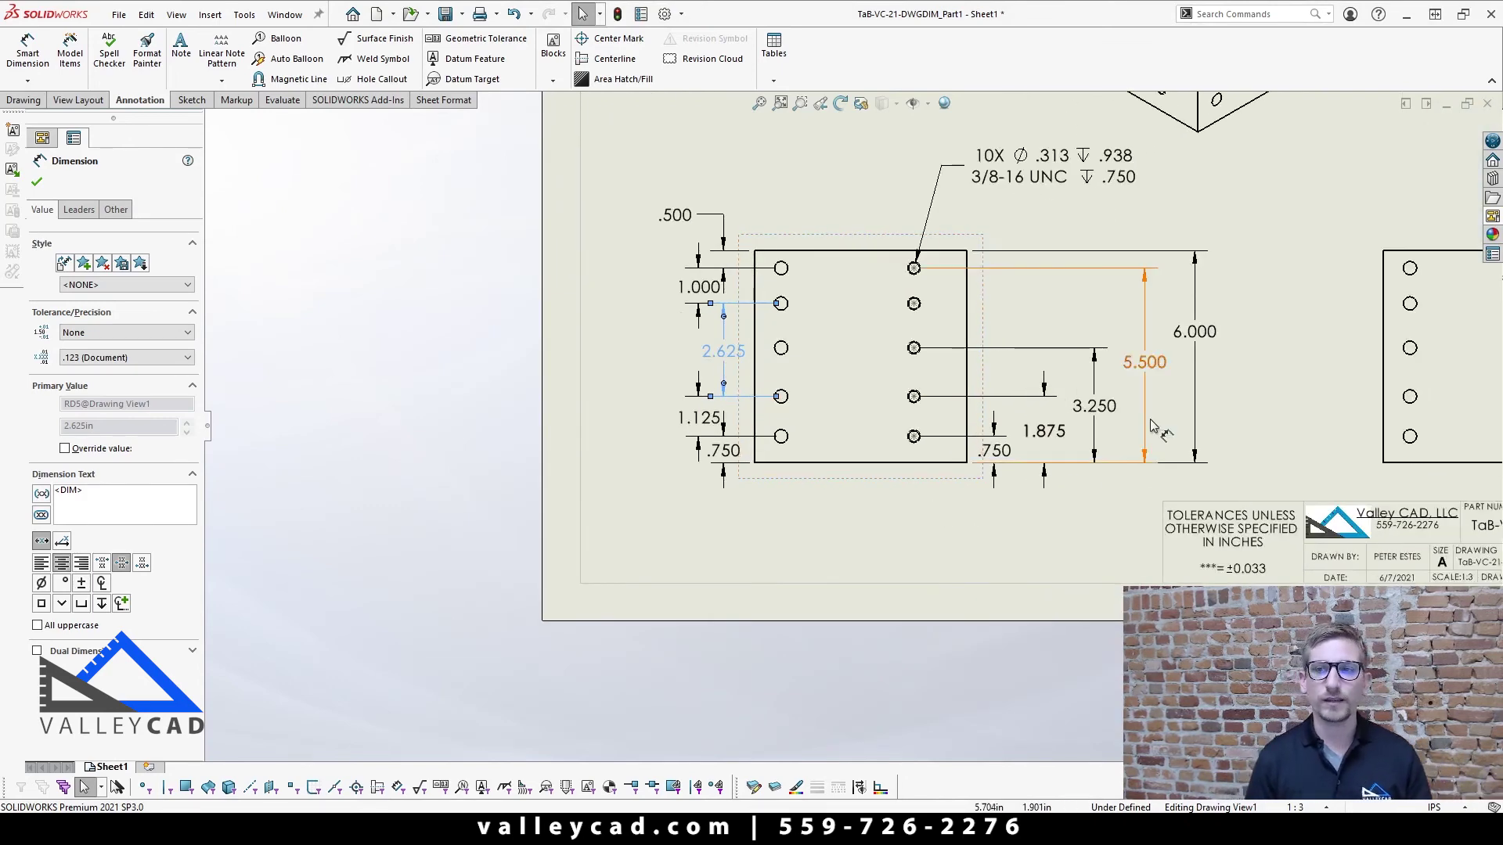
scroll(1066, 405, "down", 2)
right_click(1066, 405)
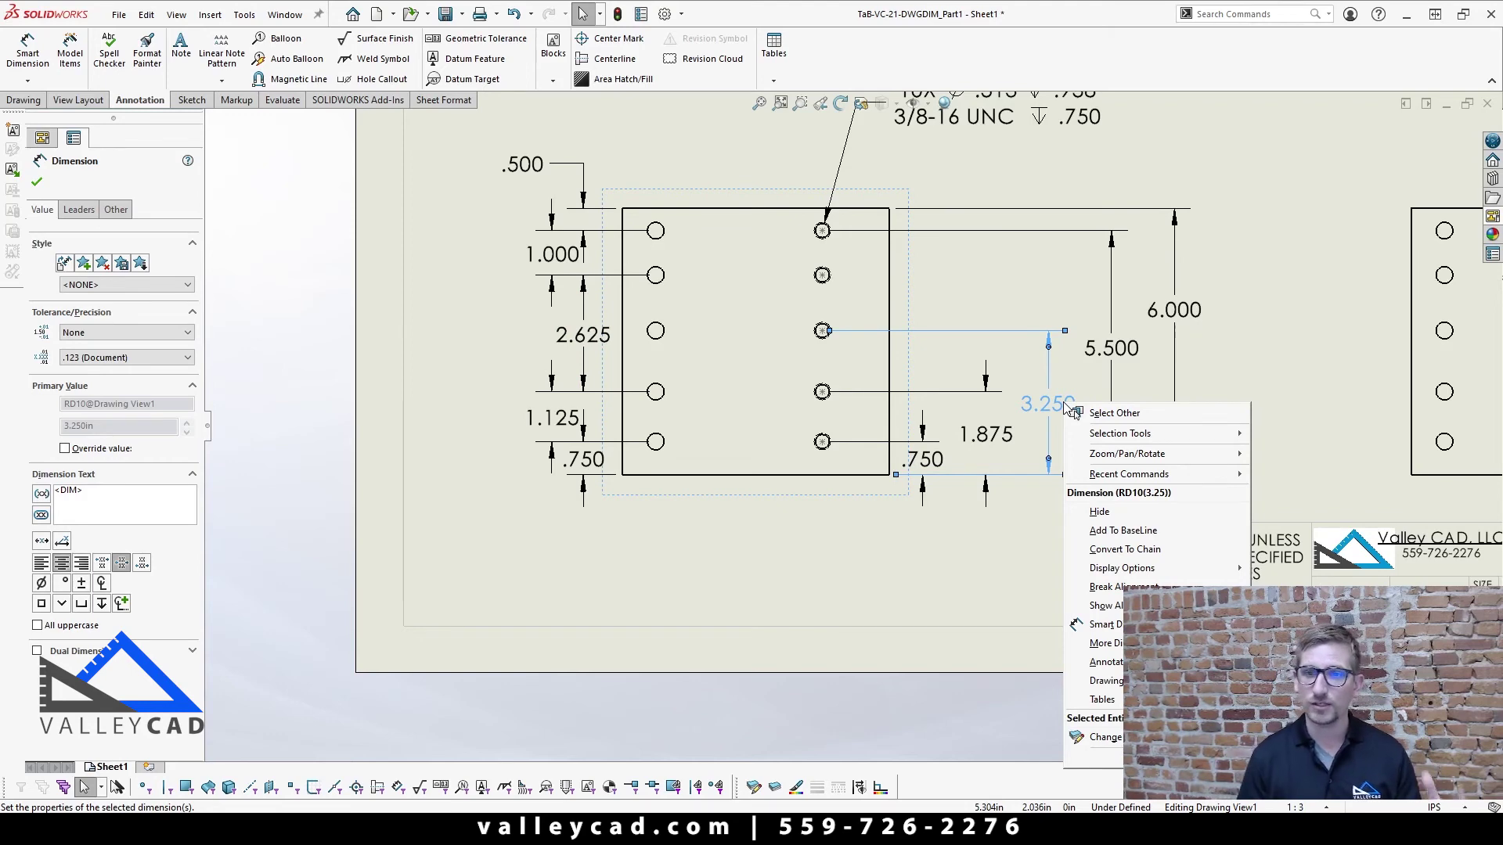
left_click(973, 537)
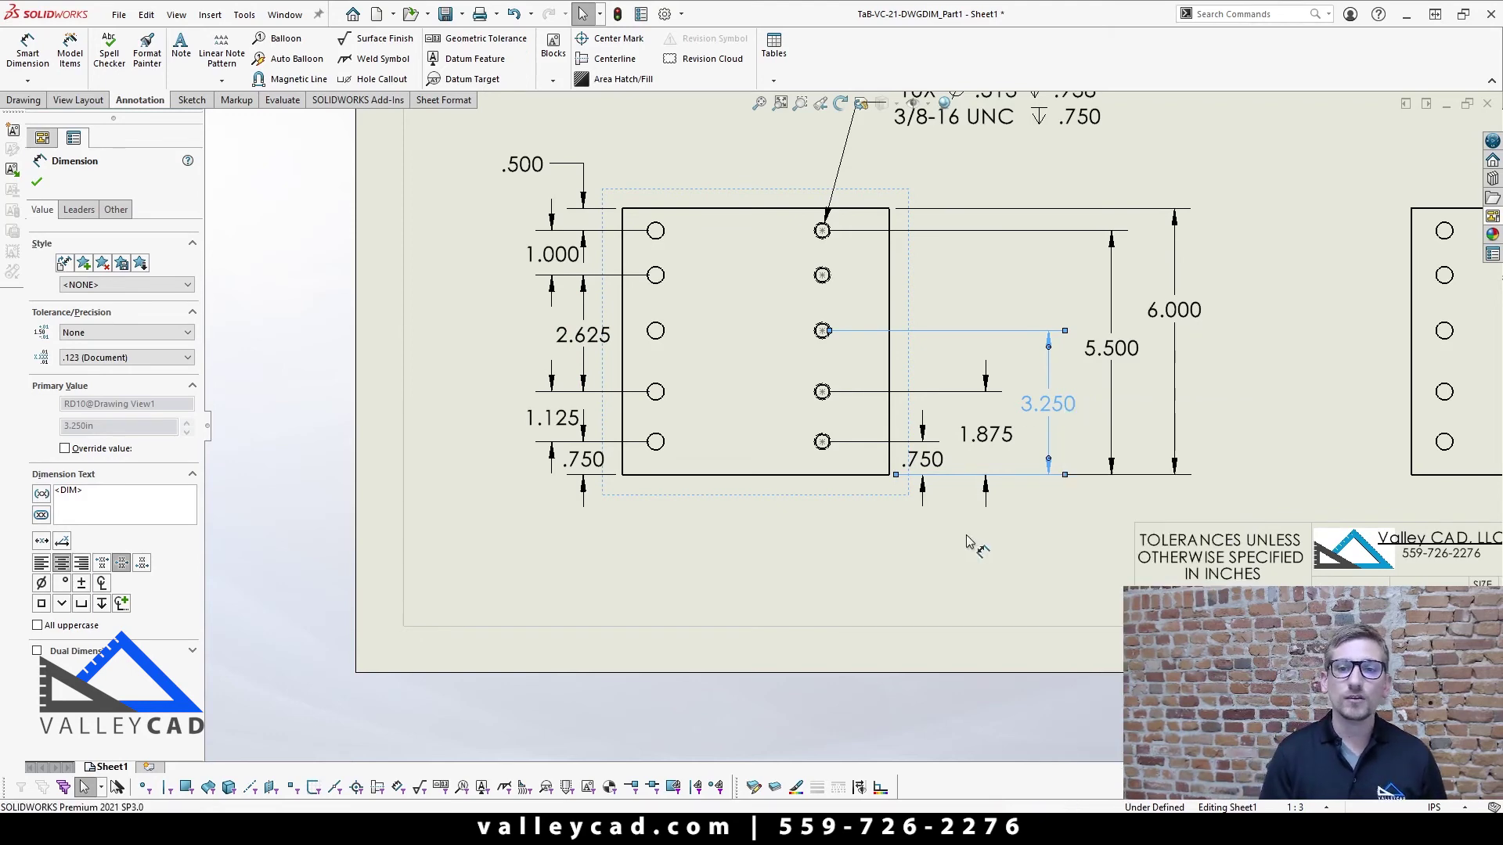
left_click(988, 435)
right_click(1002, 438)
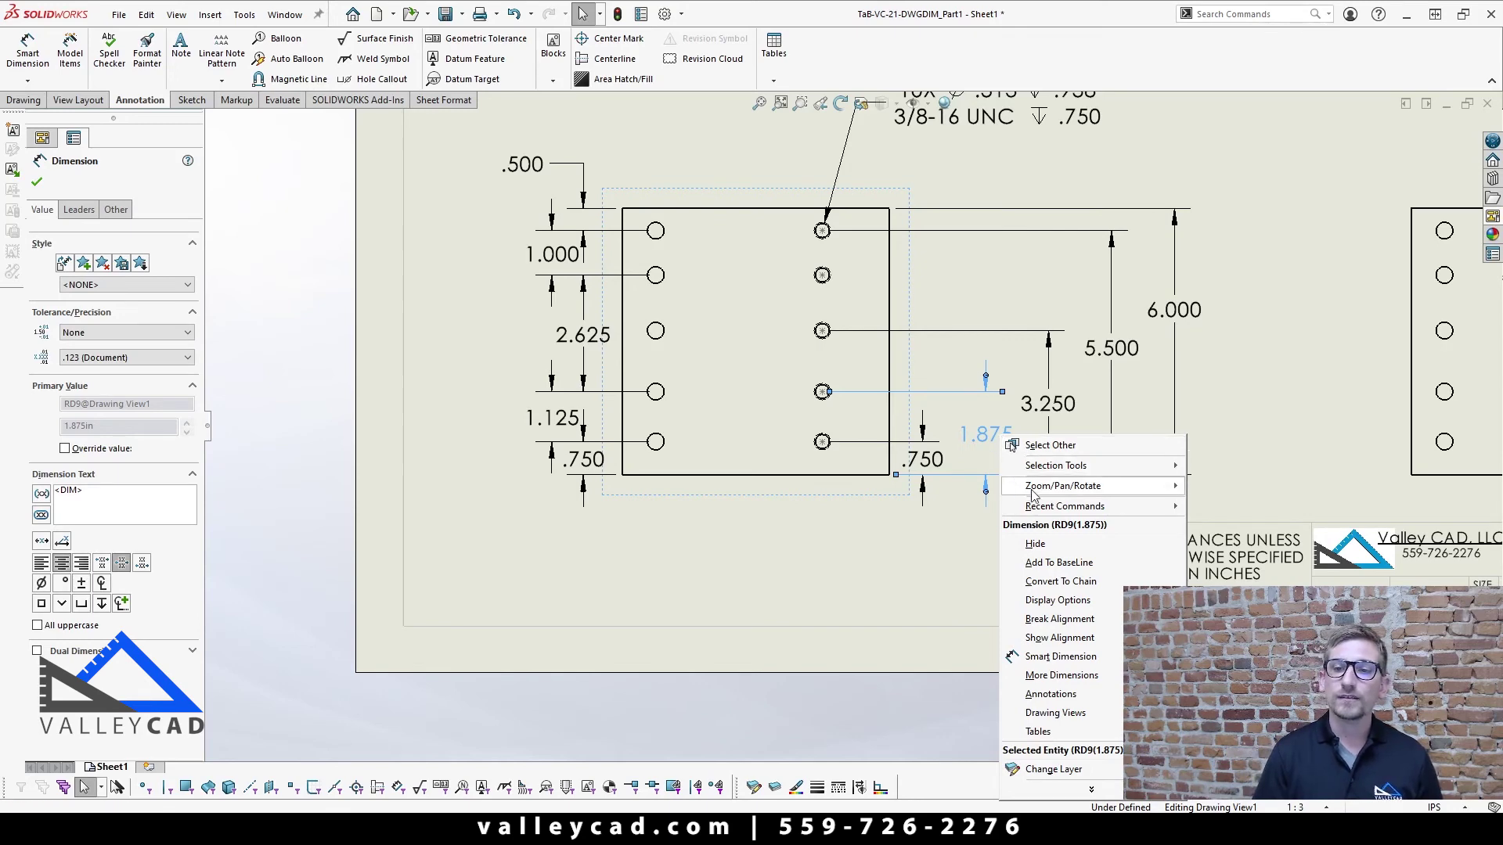
left_click(1062, 581)
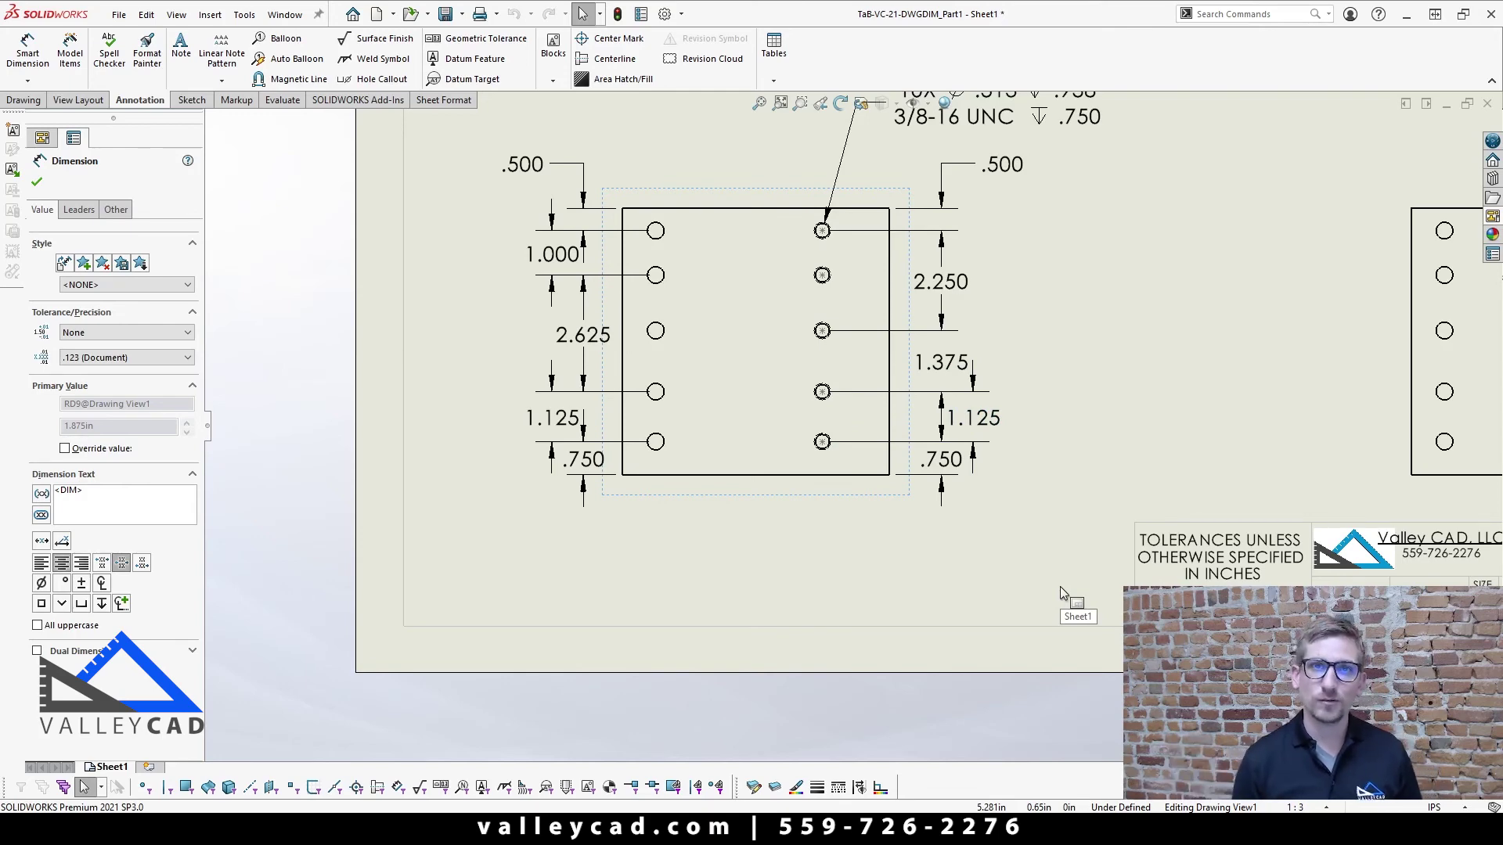
left_click(947, 577)
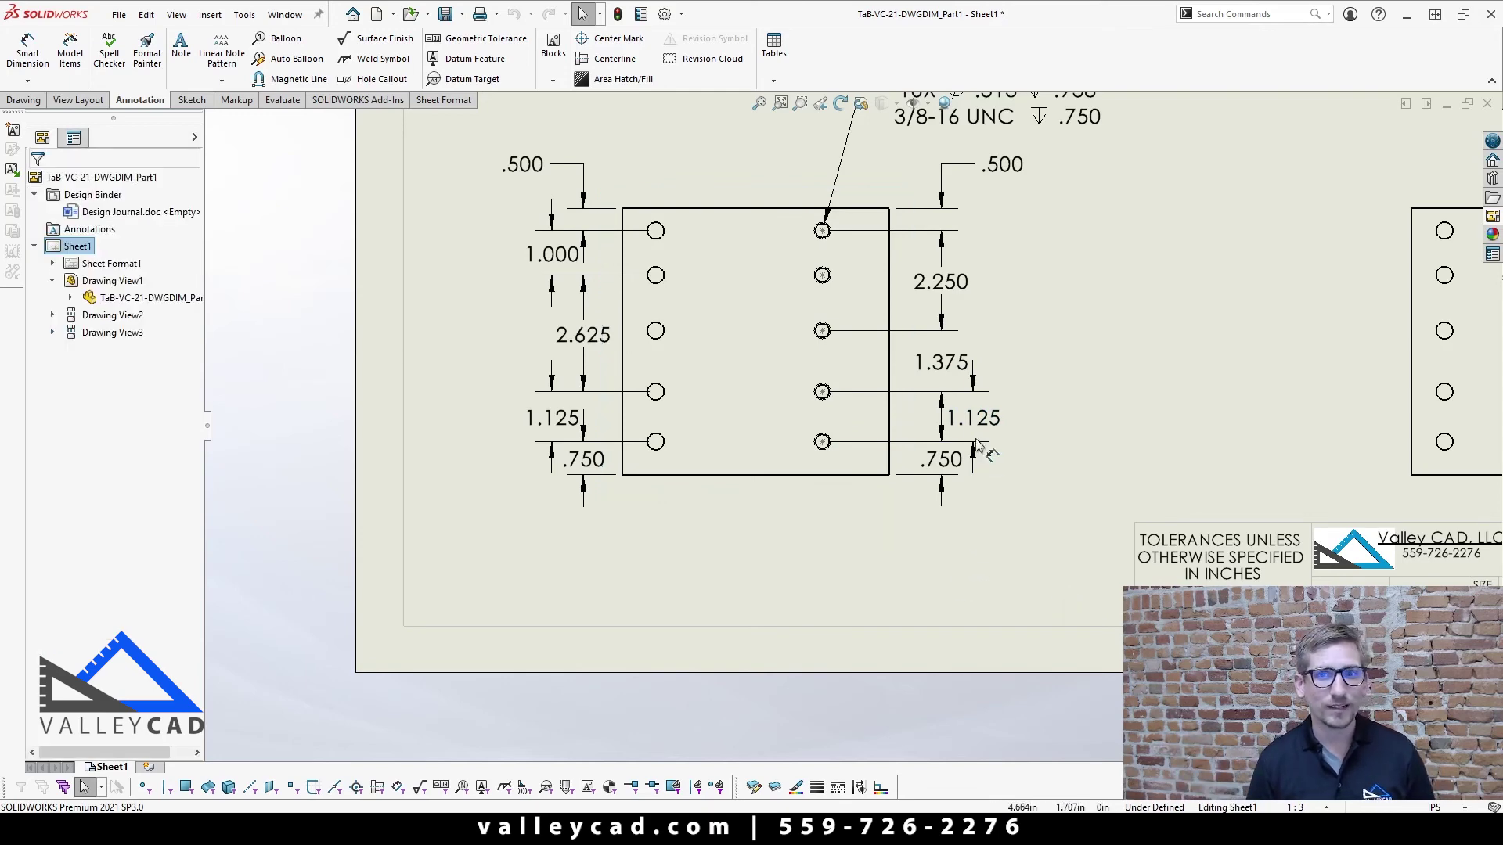
left_click(941, 364)
right_click(943, 368)
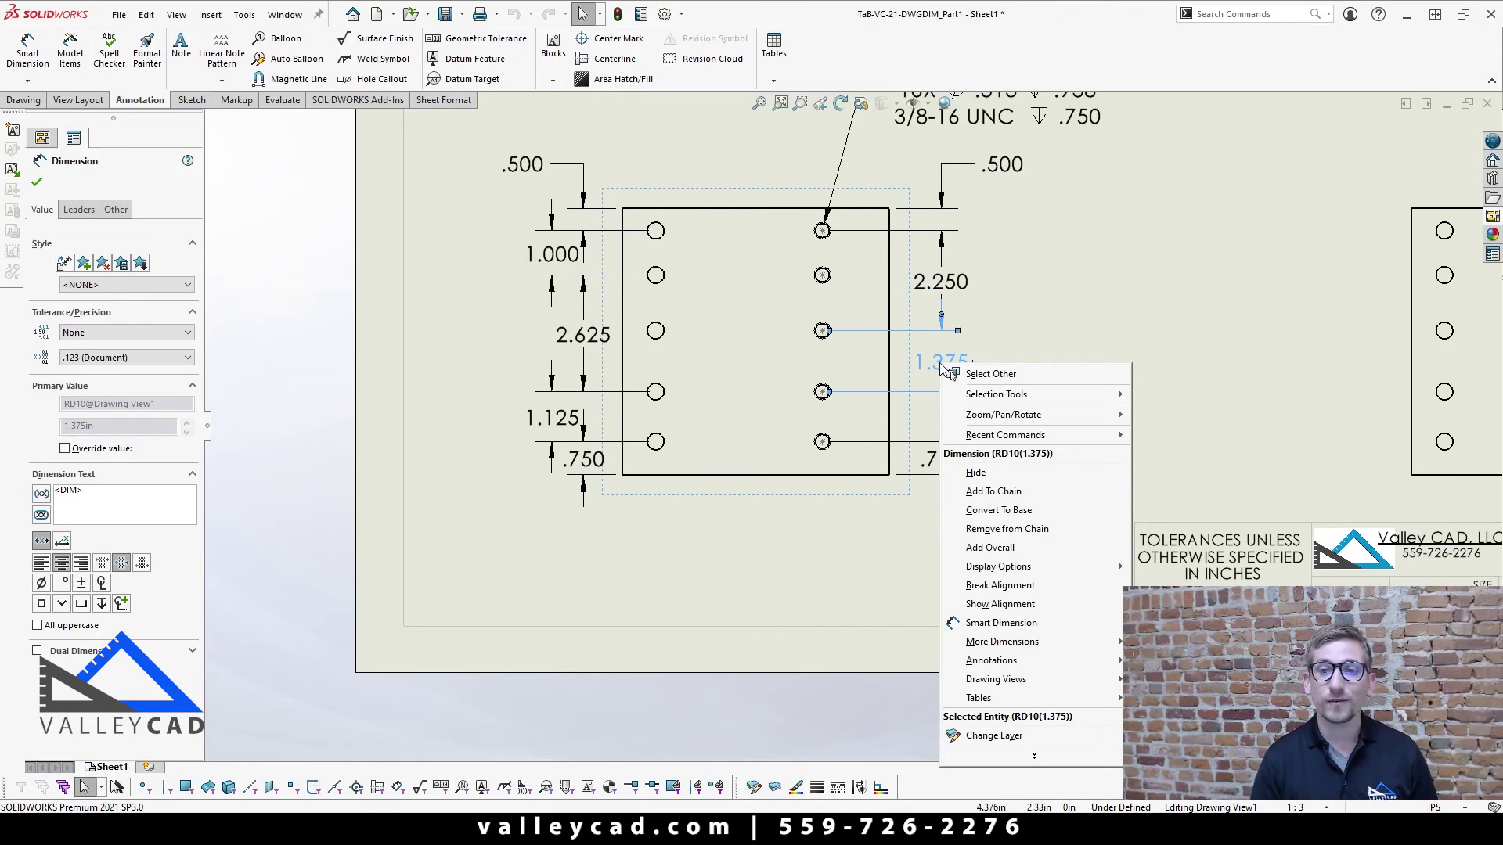
left_click(1014, 510)
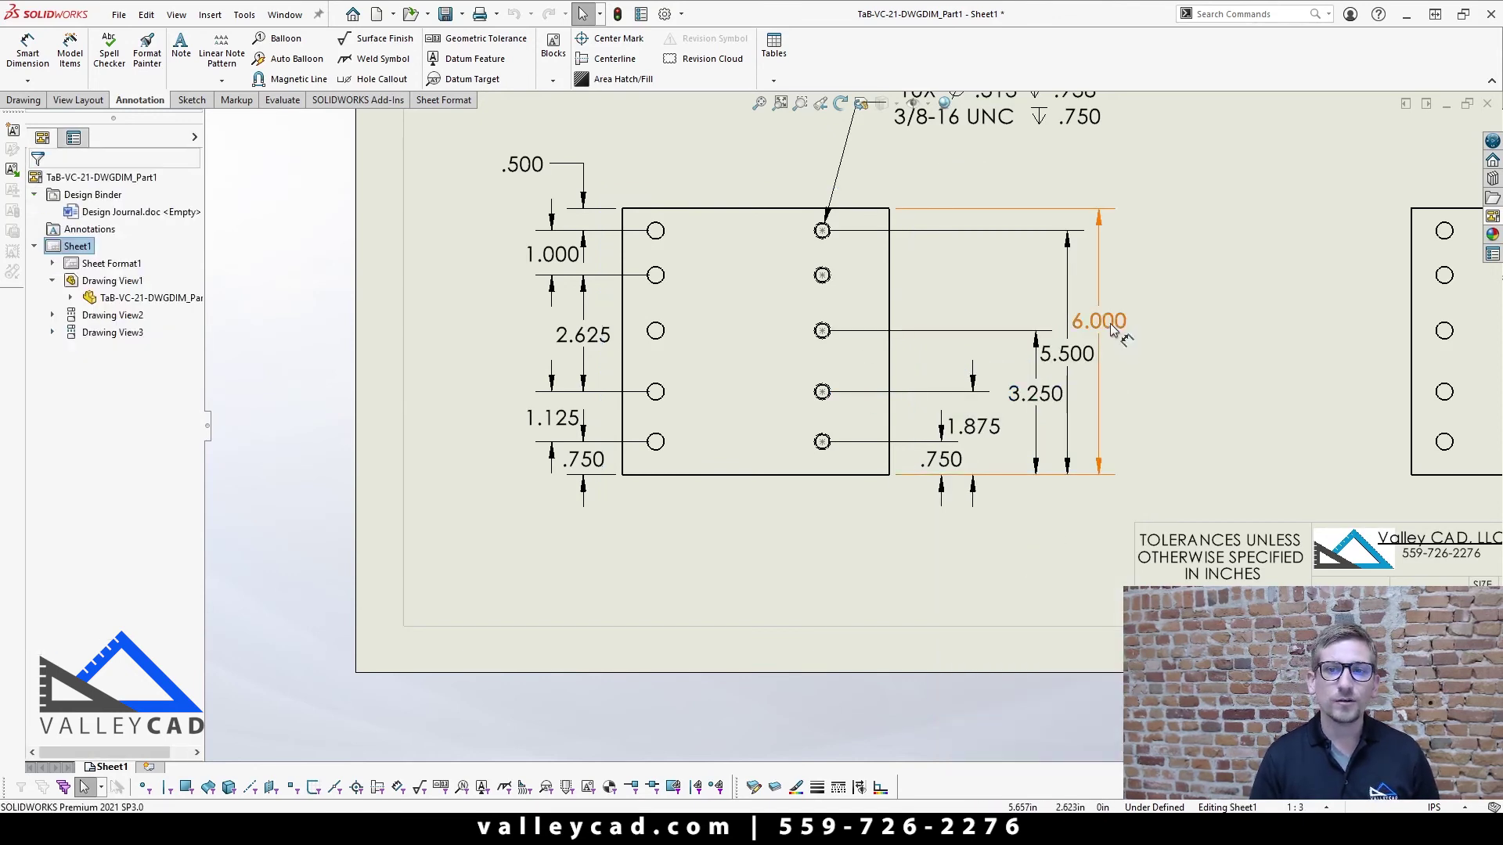
- Move the 6.000 dimension outward and add a 4.500 baseline dimension to the second right-row hole
left_click_drag(1099, 321, 1176, 342)
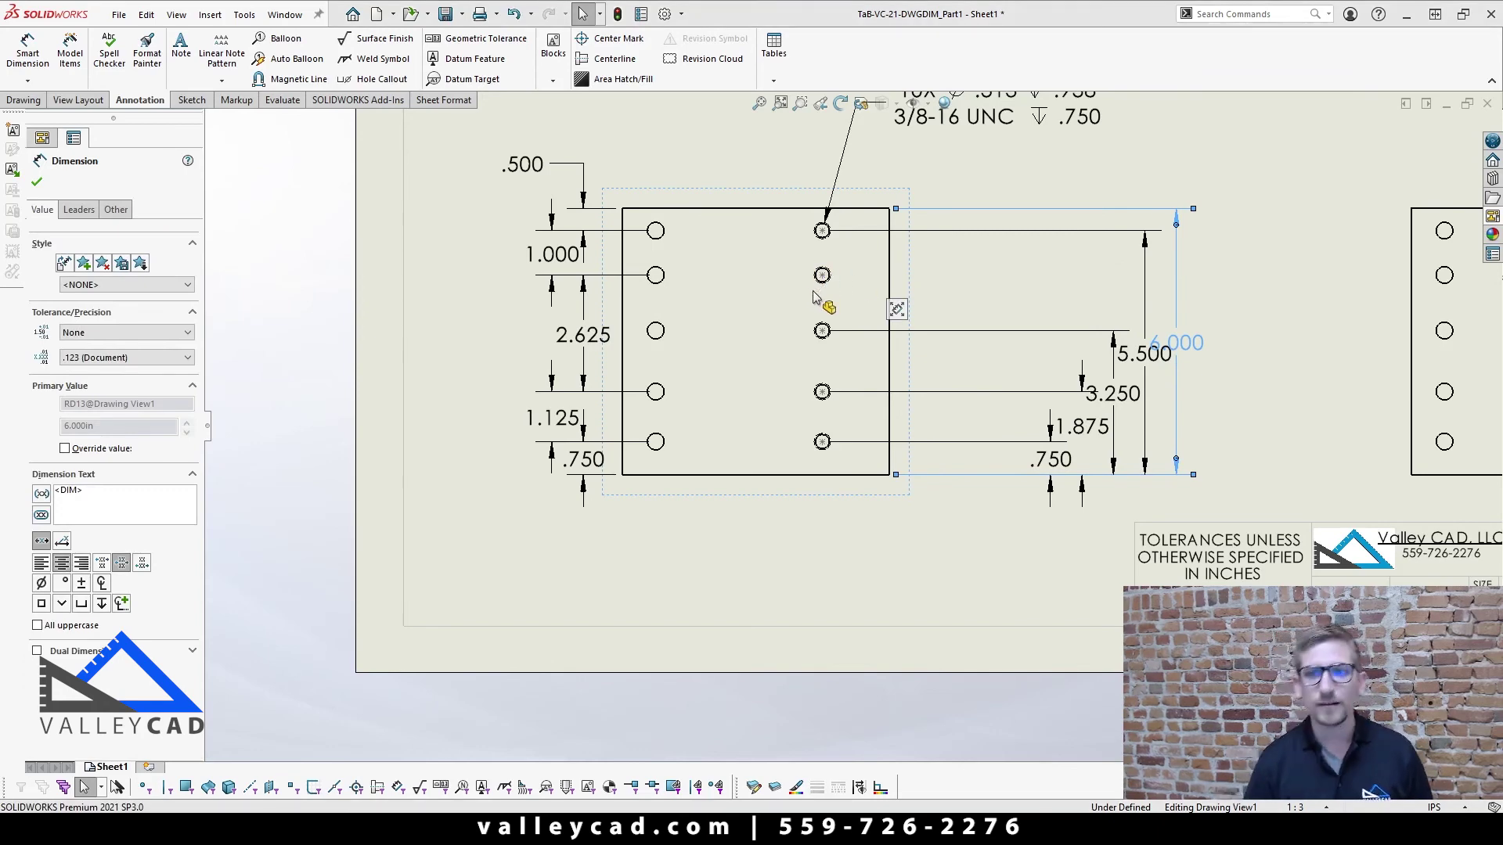
right_click(1122, 398)
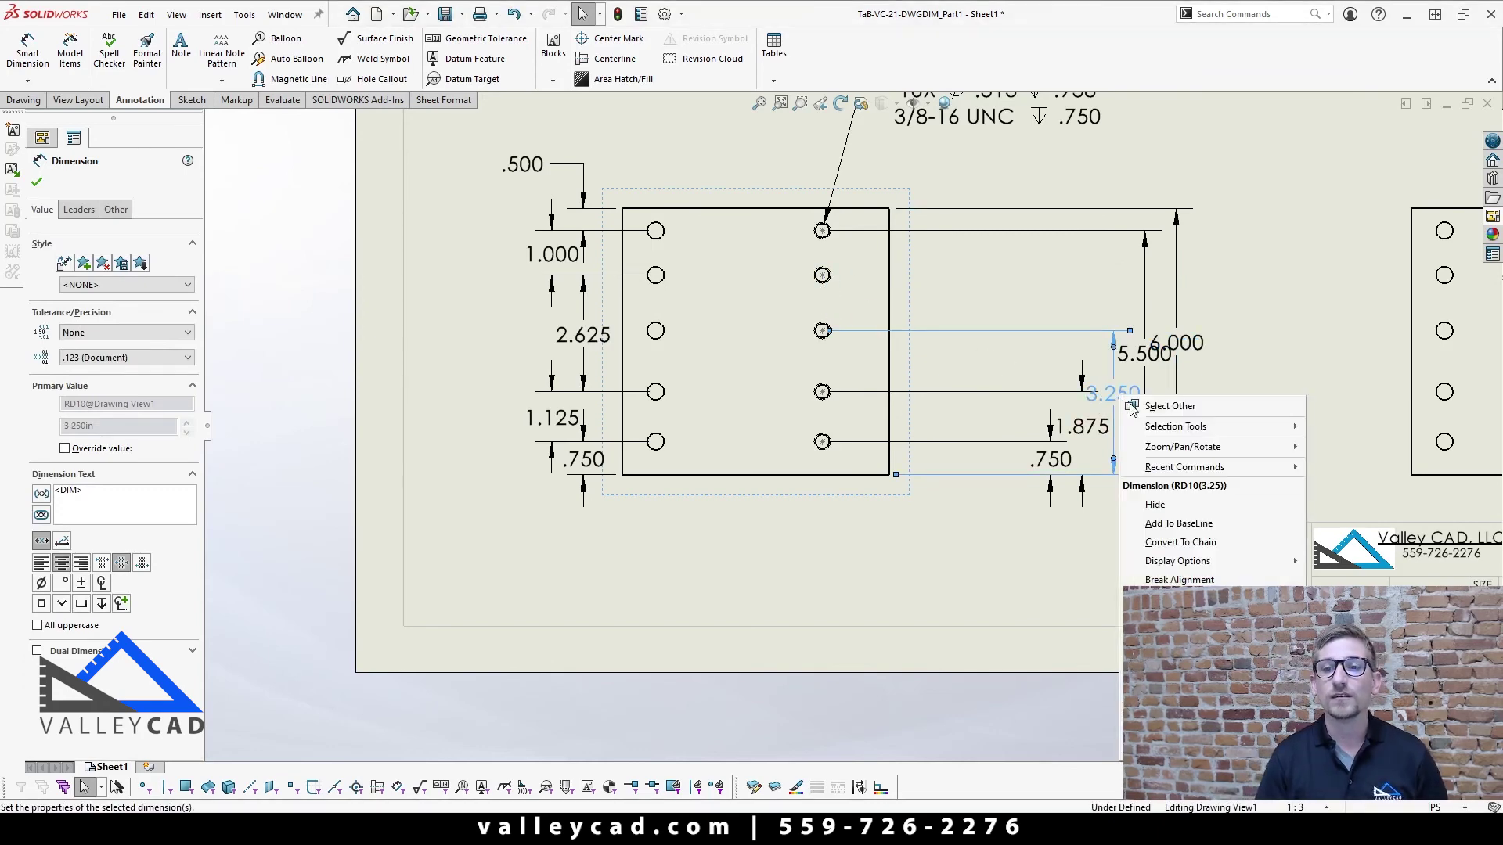
left_click(1182, 524)
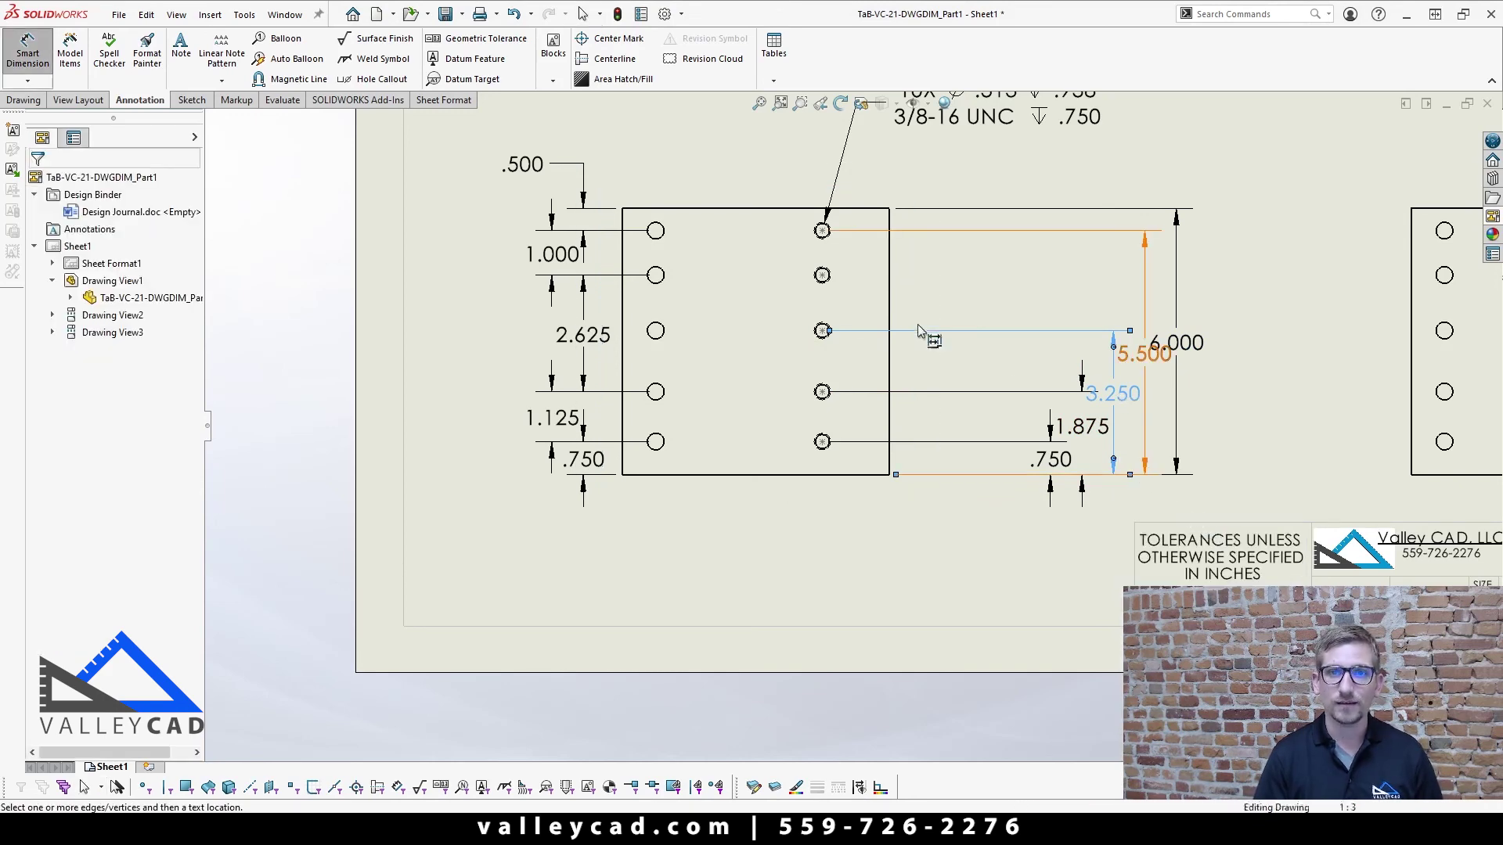
left_click(826, 282)
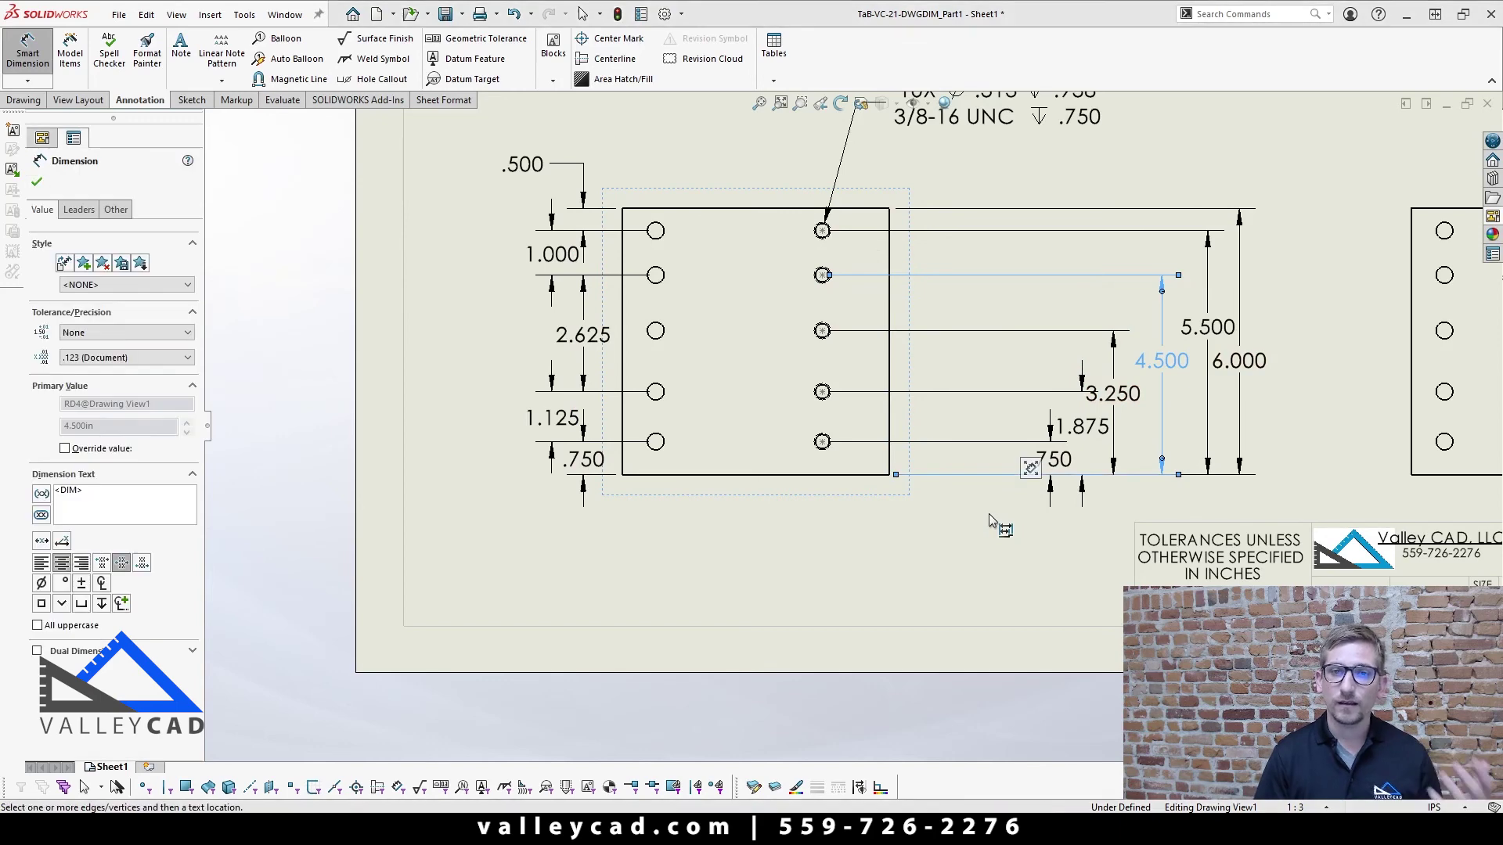
- Split the left 2.625 chain dimension at the middle hole into 1.250 and 1.375
scroll(980, 374, "up", 2)
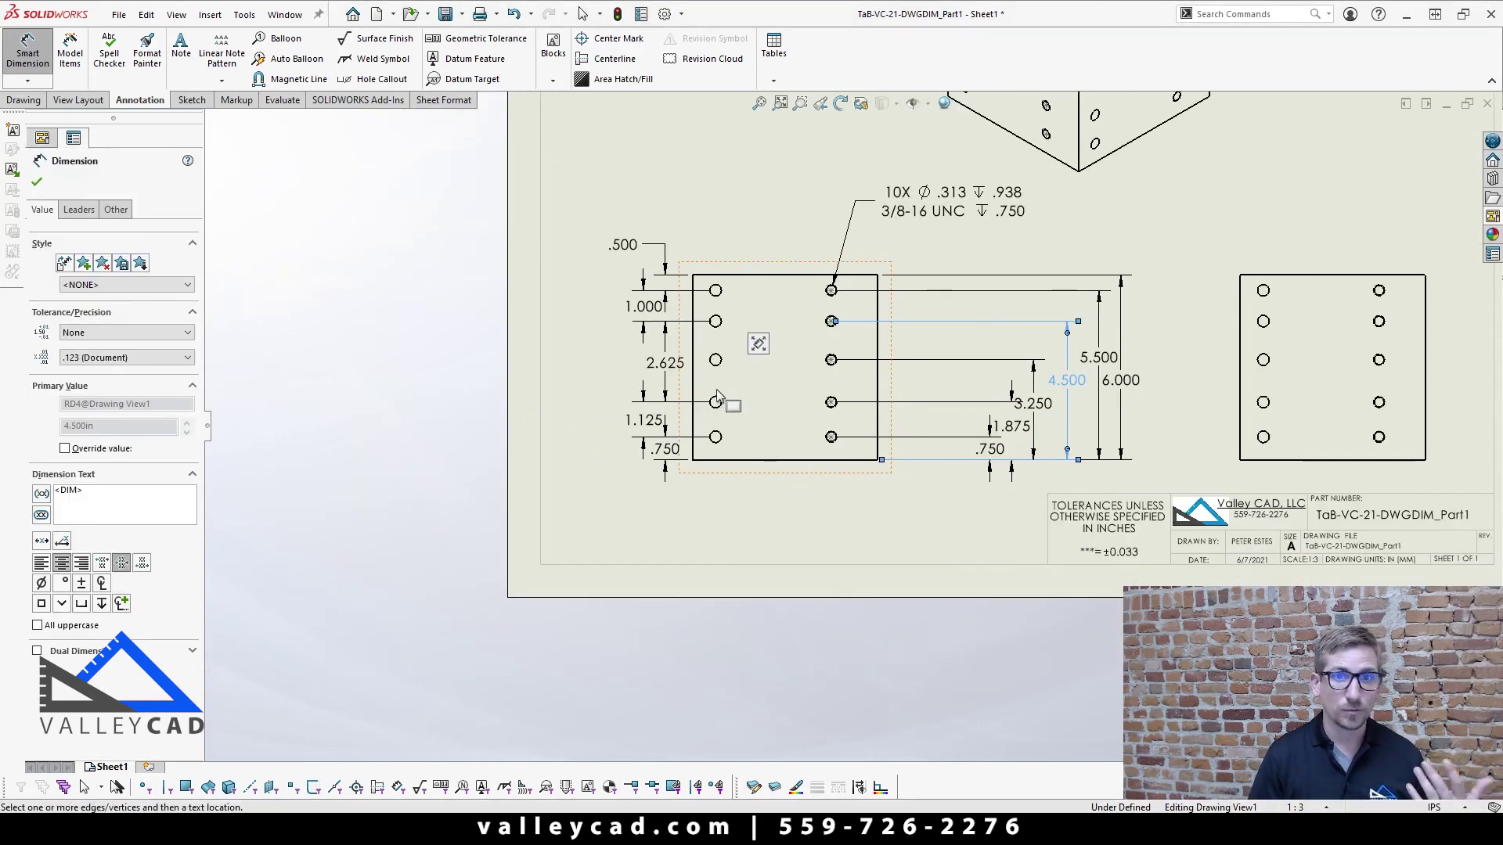
scroll(704, 385, "down", 3)
right_click(644, 339)
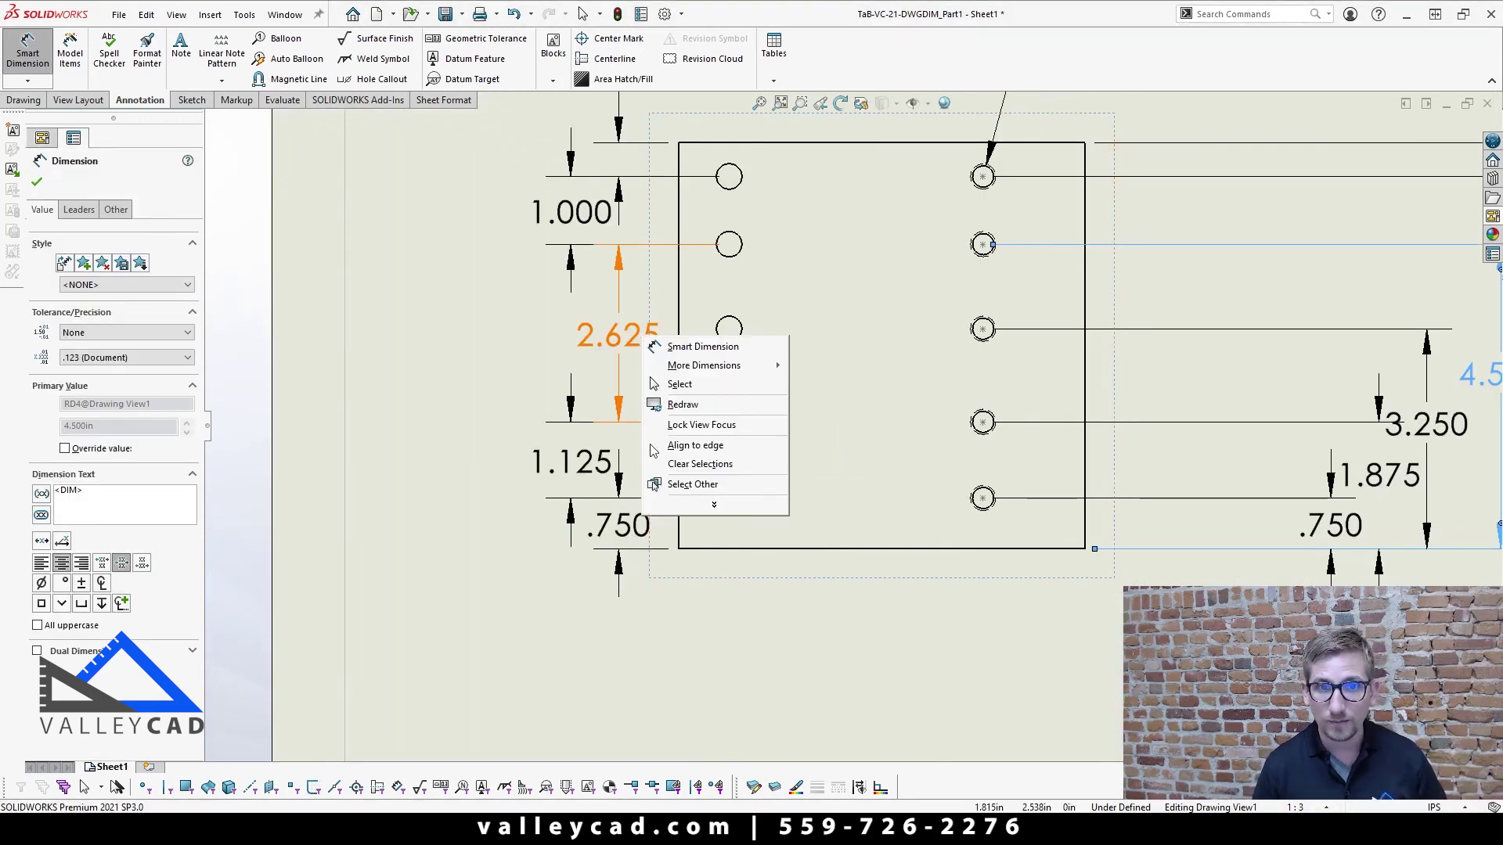
left_click(715, 608)
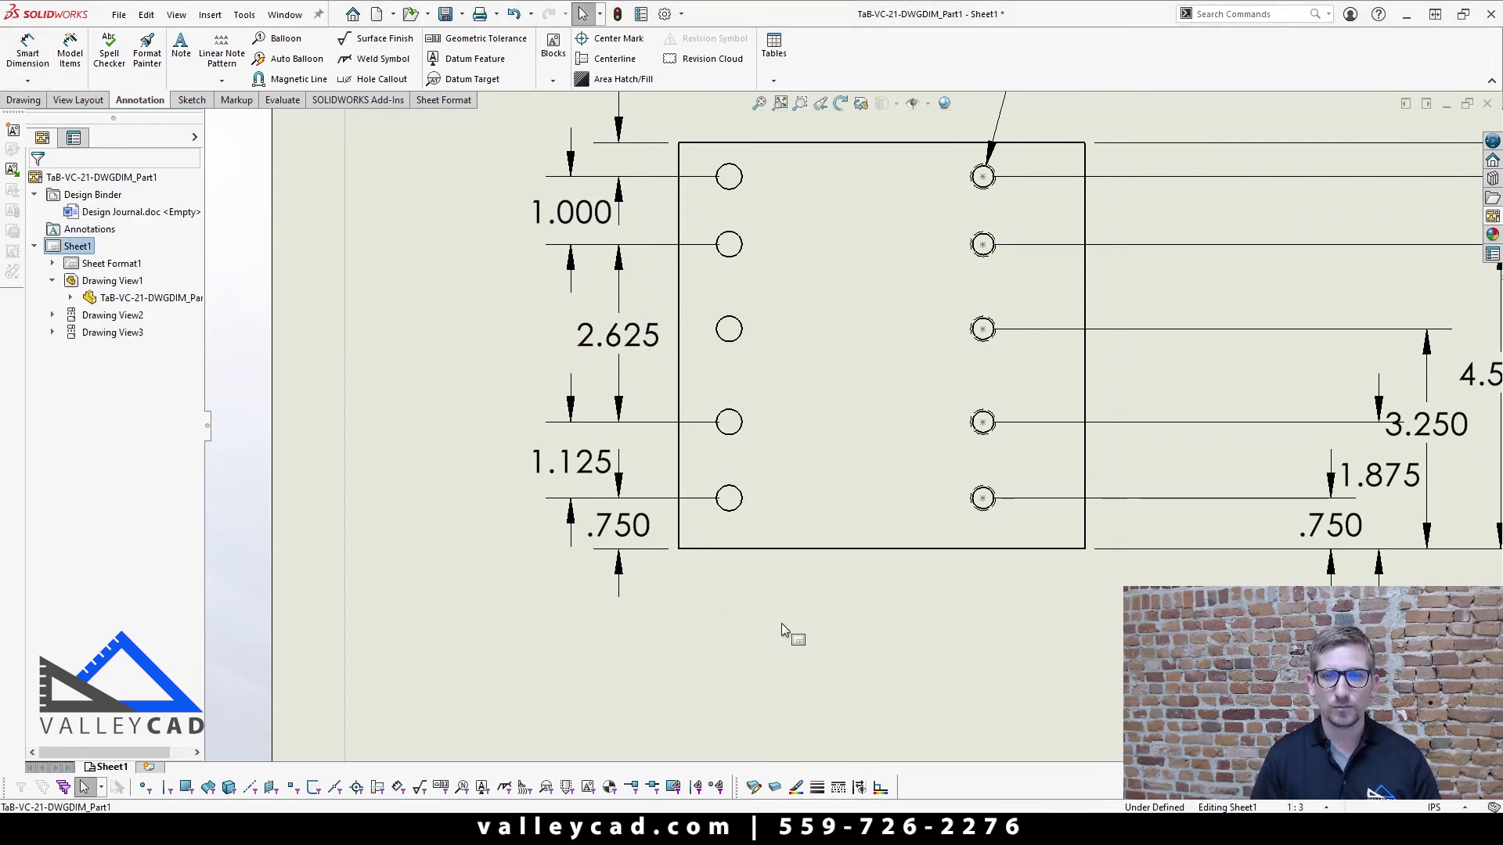
scroll(844, 425, "up", 1)
right_click(660, 352)
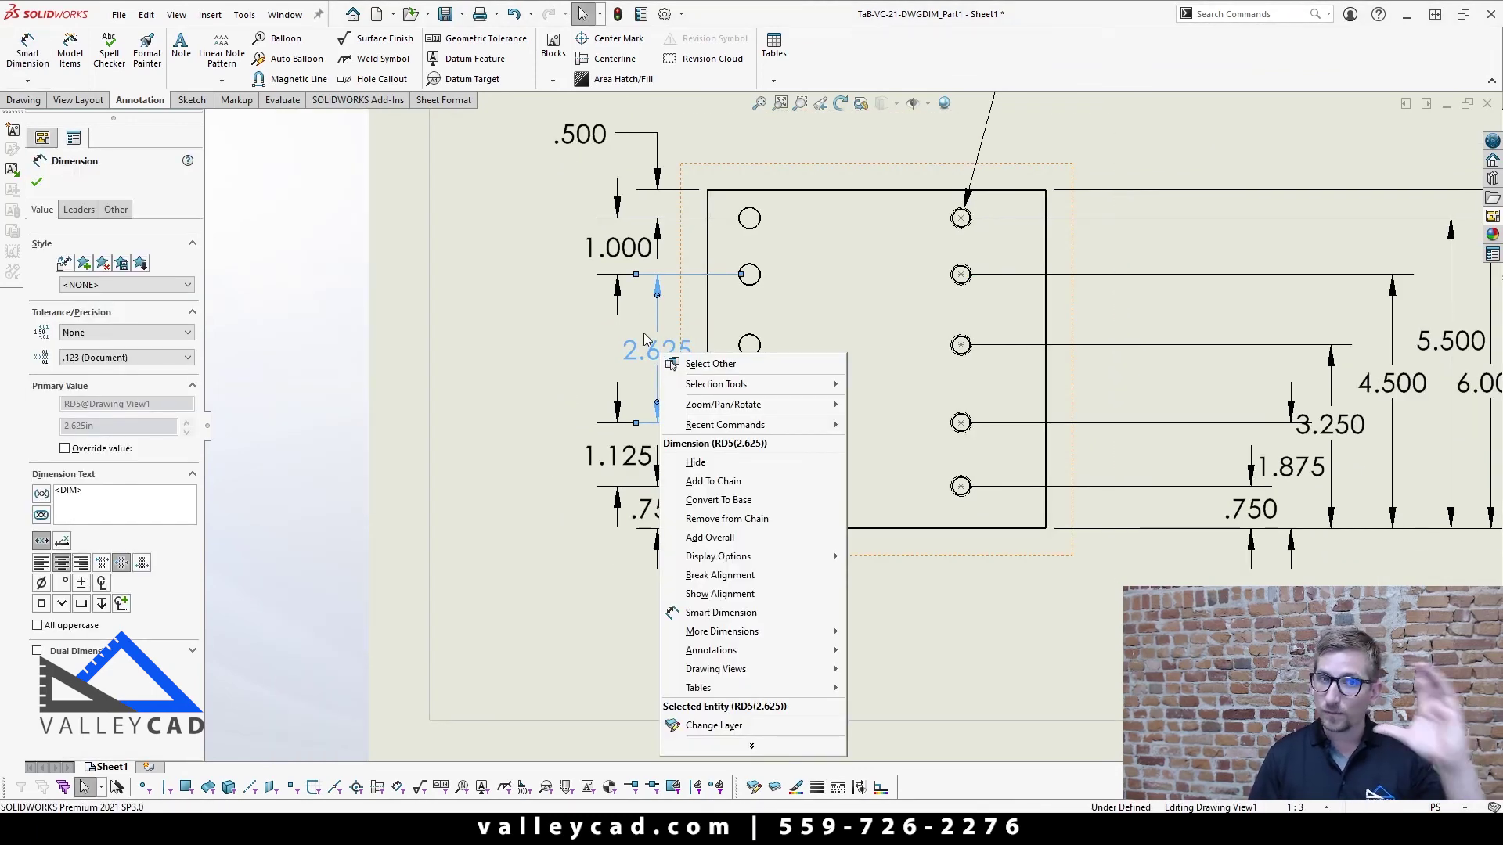
left_click(728, 483)
left_click(751, 346)
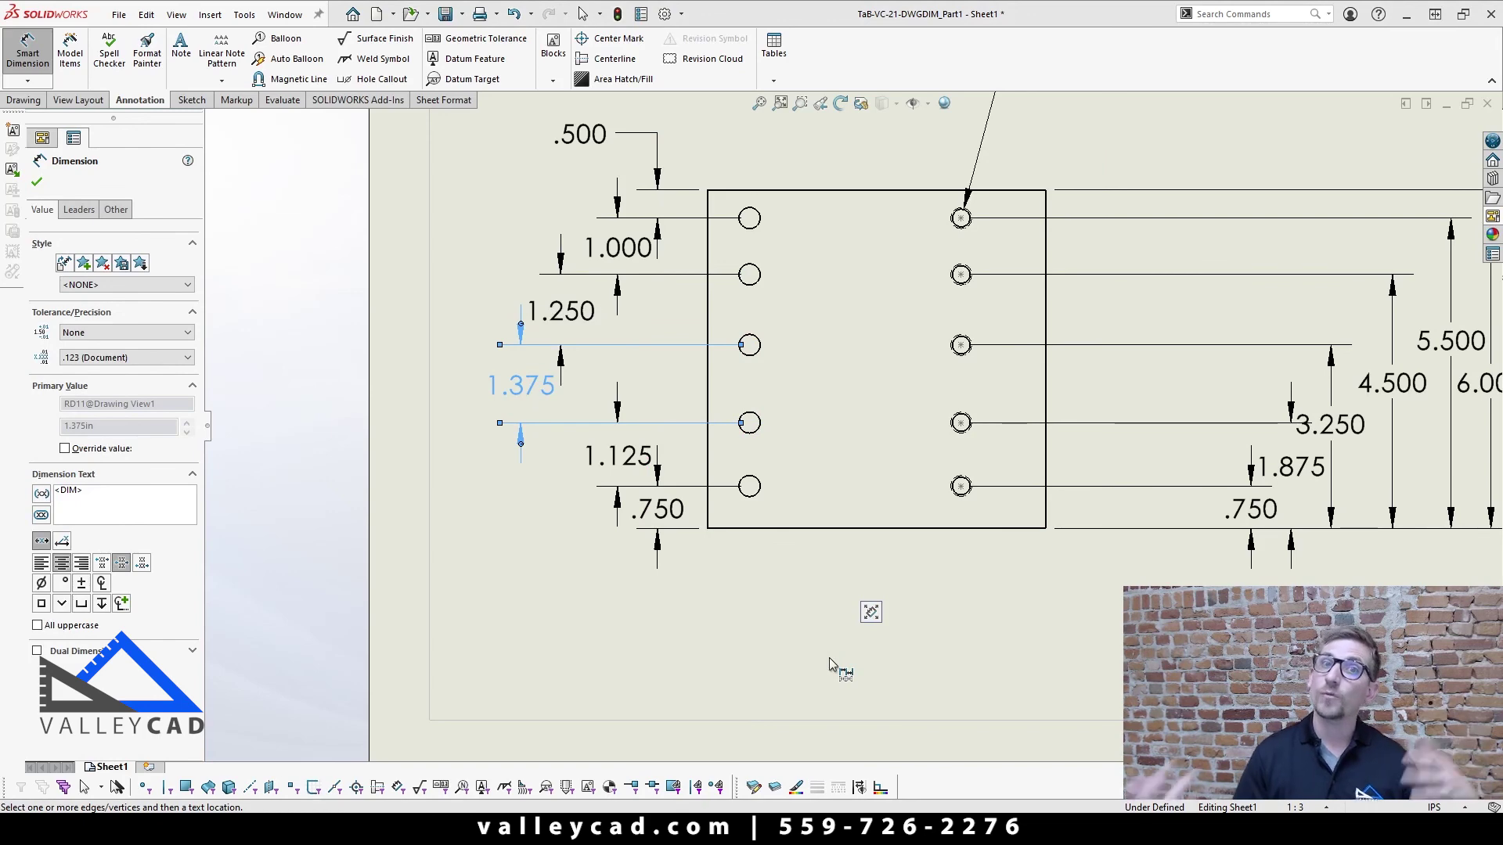
key("f")
key("Escape")
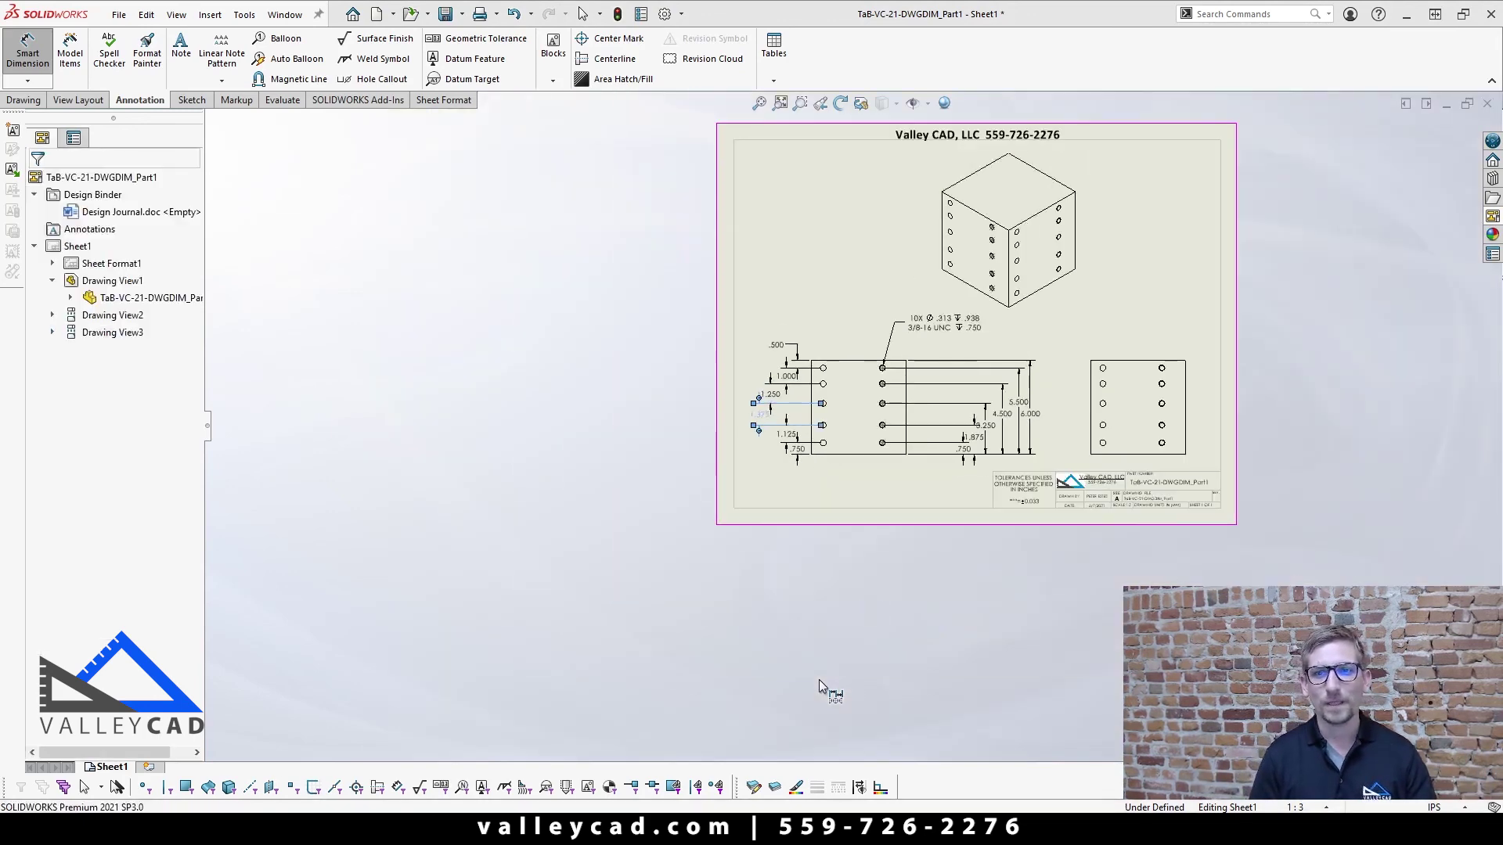